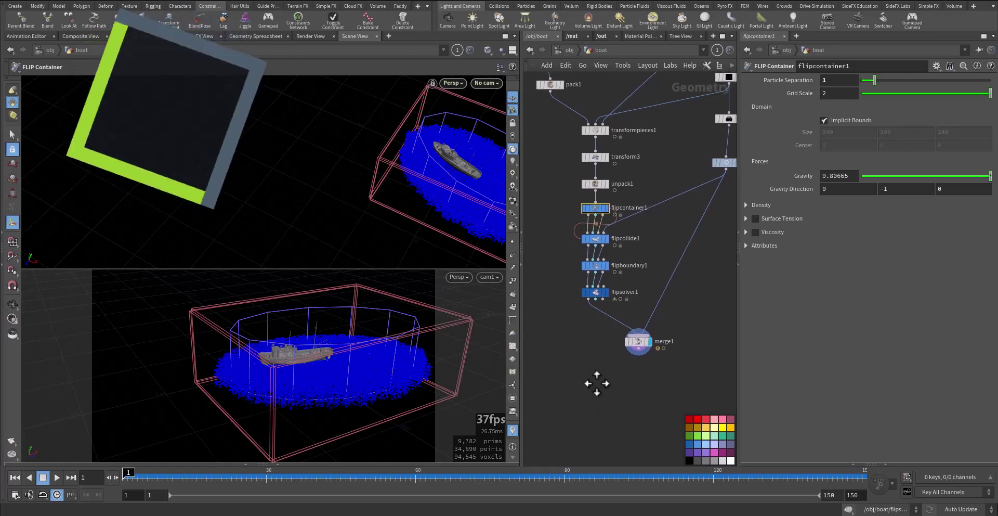
# Step: Play the boat FLIP simulation and return to the first frame
pyautogui.press('Up')
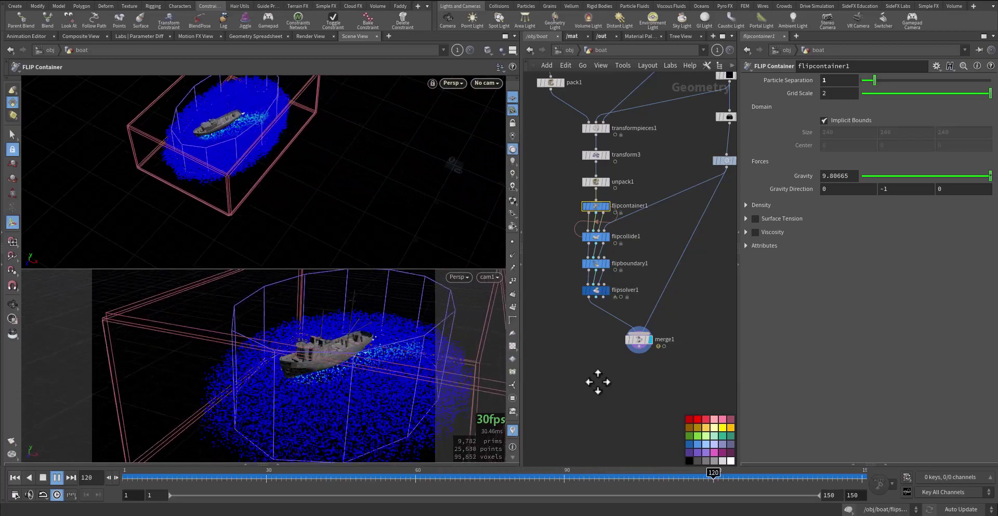
pyautogui.hotkey('ctrl', 'Up')
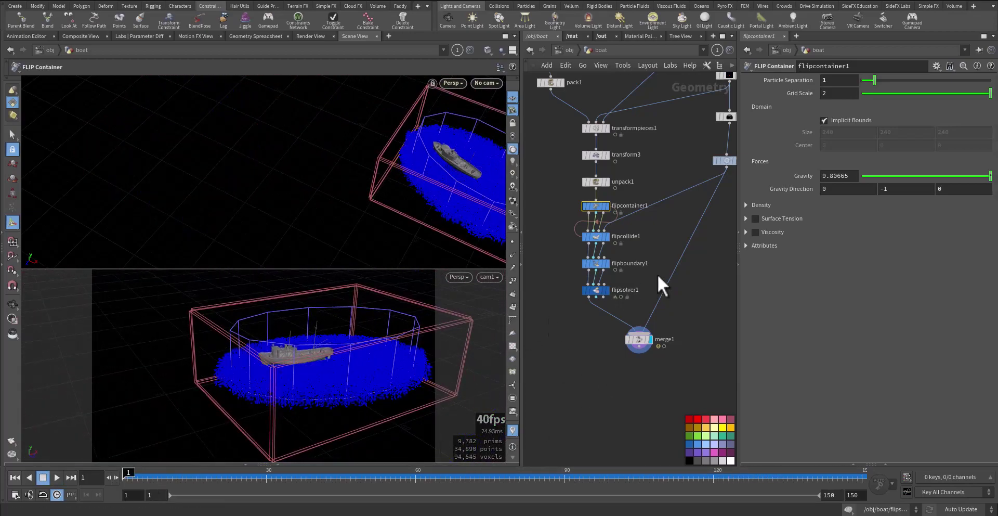
# Step: Examine the boat network from tube1 down through the FLIP container, collide and boundary nodes
pyautogui.moveTo(660, 285); pyautogui.dragTo(654, 312, button='middle')
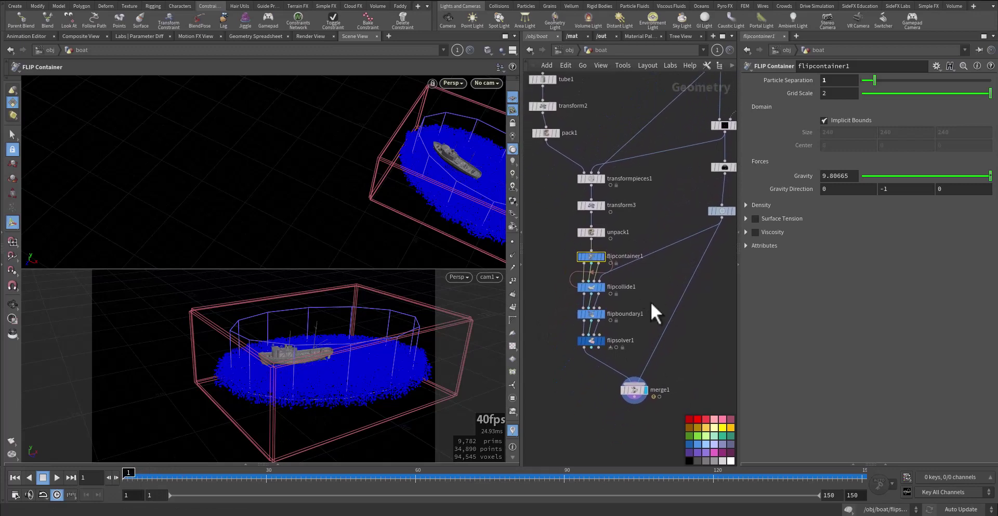
pyautogui.moveTo(664, 219); pyautogui.dragTo(671, 335, button='middle')
pyautogui.moveTo(594, 193); pyautogui.dragTo(647, 192, button='middle')
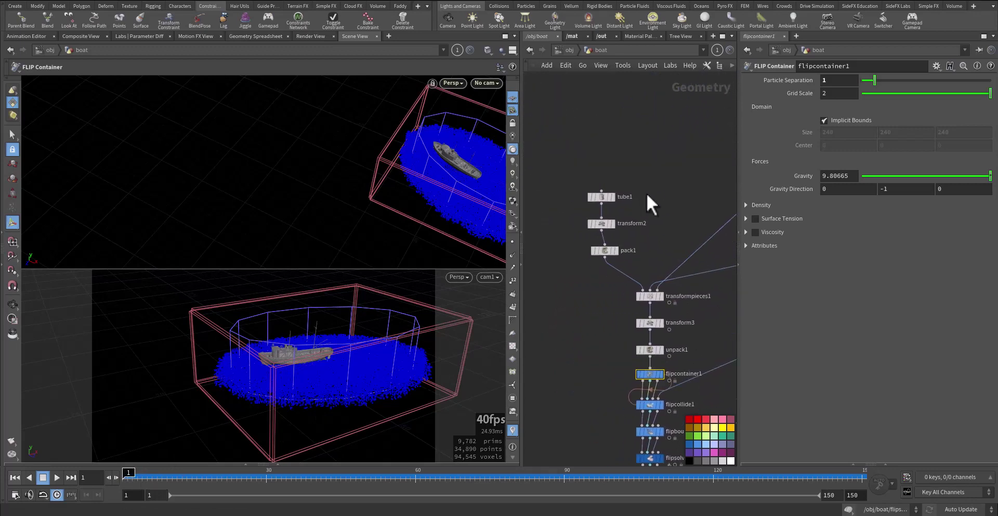
pyautogui.moveTo(599, 329); pyautogui.dragTo(569, 240, button='middle')
pyautogui.click(579, 339)
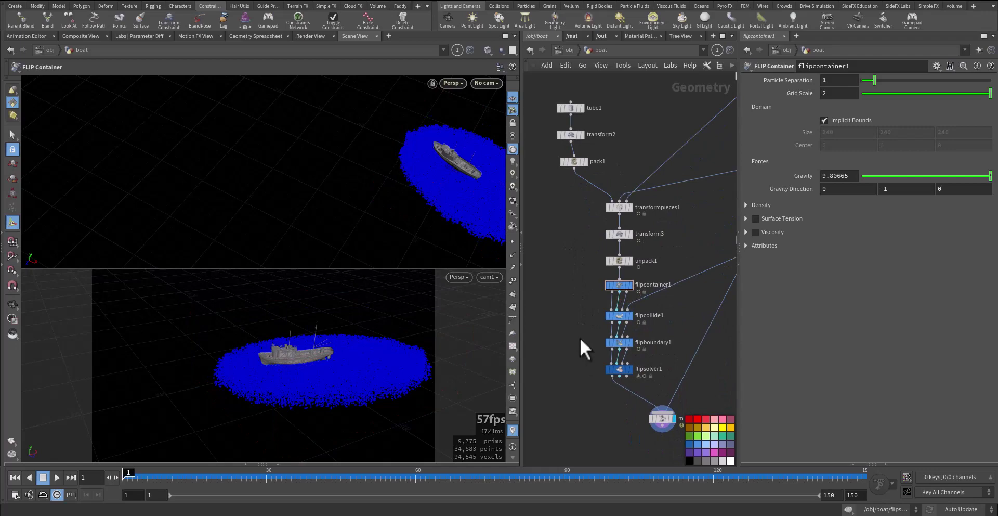
pyautogui.click(618, 285)
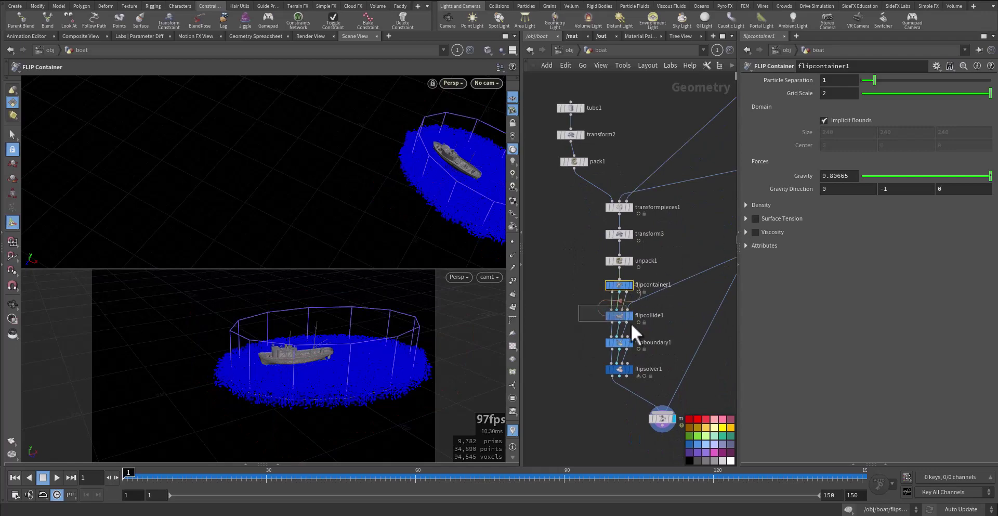
pyautogui.moveTo(631, 323); pyautogui.dragTo(630, 324)
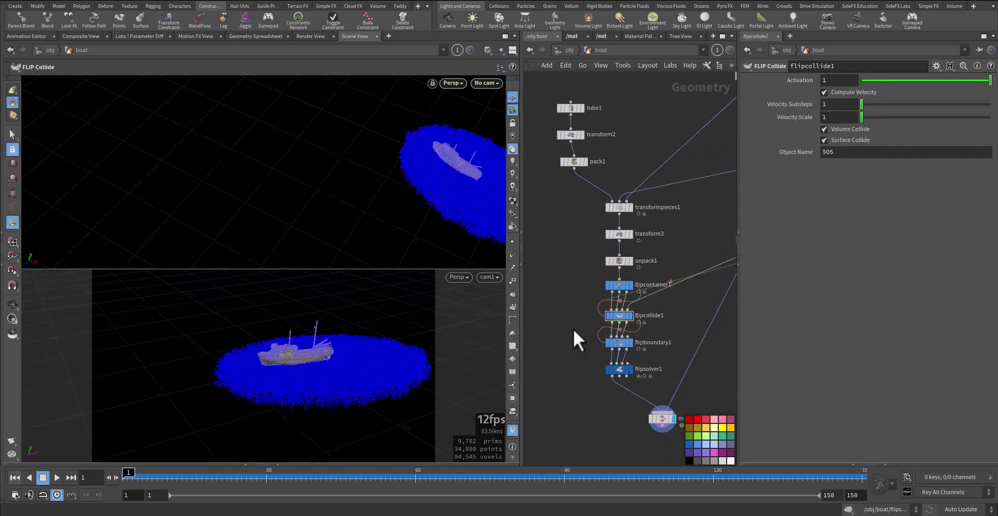
pyautogui.click(619, 343)
pyautogui.moveTo(563, 344); pyautogui.dragTo(567, 291, button='middle')
# Step: Set the flipsolver1 node's waterline Water Origin Y value to 2
pyautogui.click(623, 317)
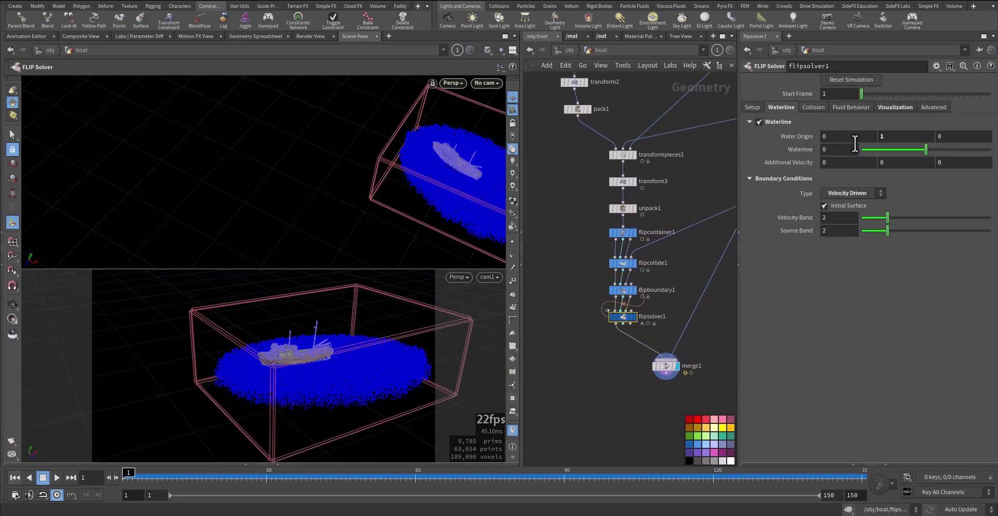
pyautogui.click(876, 138)
pyautogui.write('2')
pyautogui.press('Return')
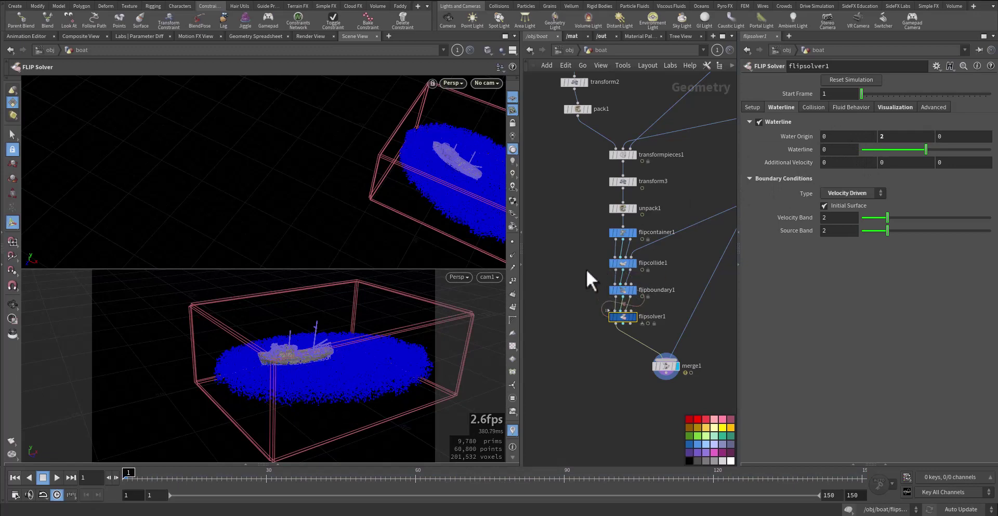
# Step: Set the Particle Separation of flipcontainer1 to 0.5
pyautogui.click(622, 232)
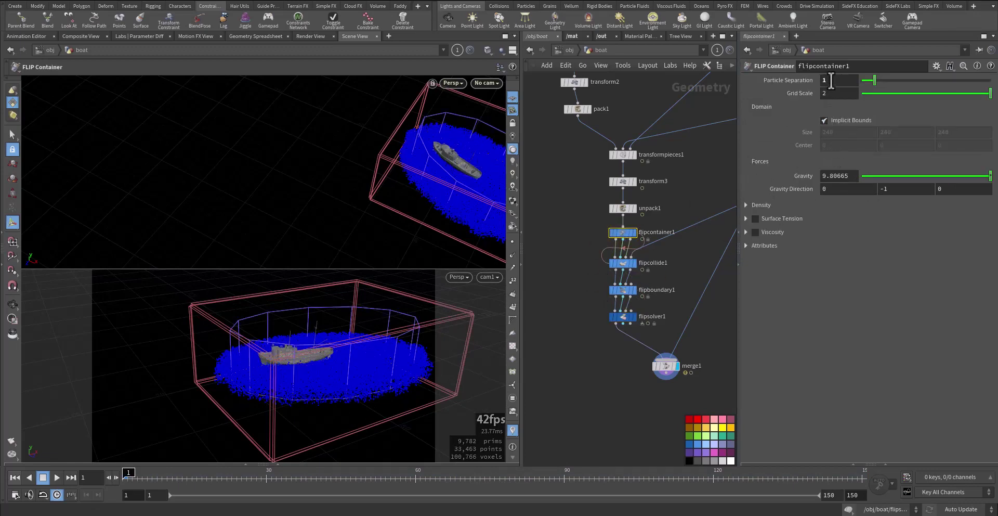
pyautogui.moveTo(809, 84)
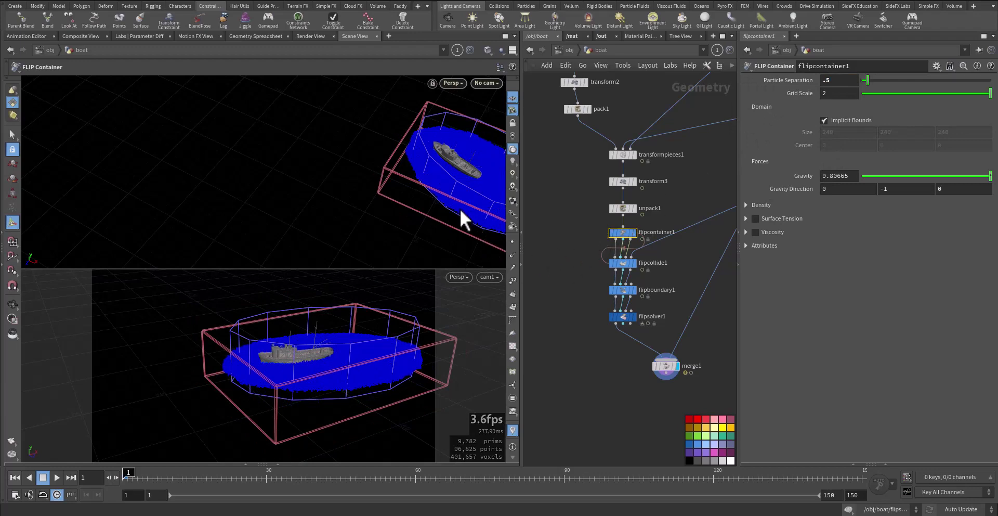
# Step: Switch the scene view to a single viewport and frame the boat and its surrounding water
pyautogui.click(513, 50)
pyautogui.click(514, 72)
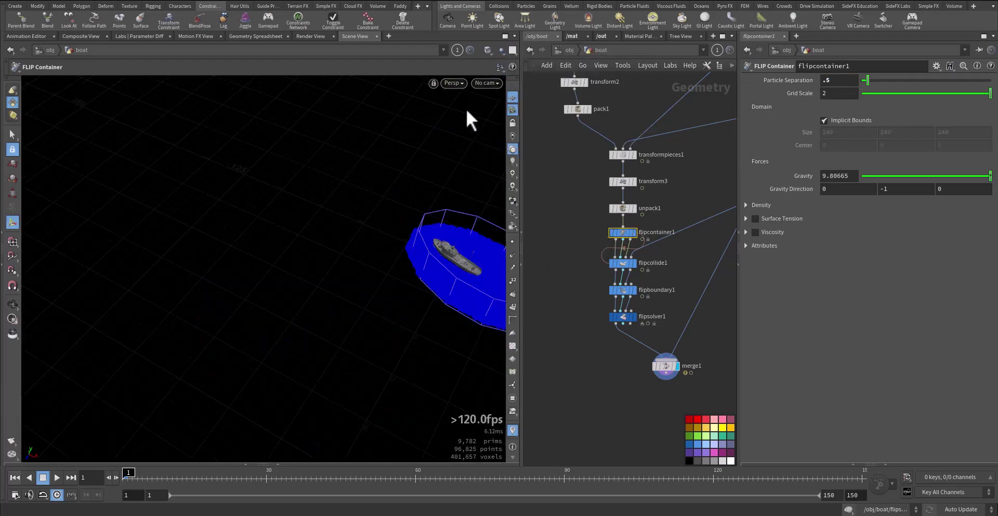
pyautogui.keyDown('alt'); pyautogui.moveTo(357, 280); pyautogui.dragTo(426, 258); pyautogui.keyUp('alt')
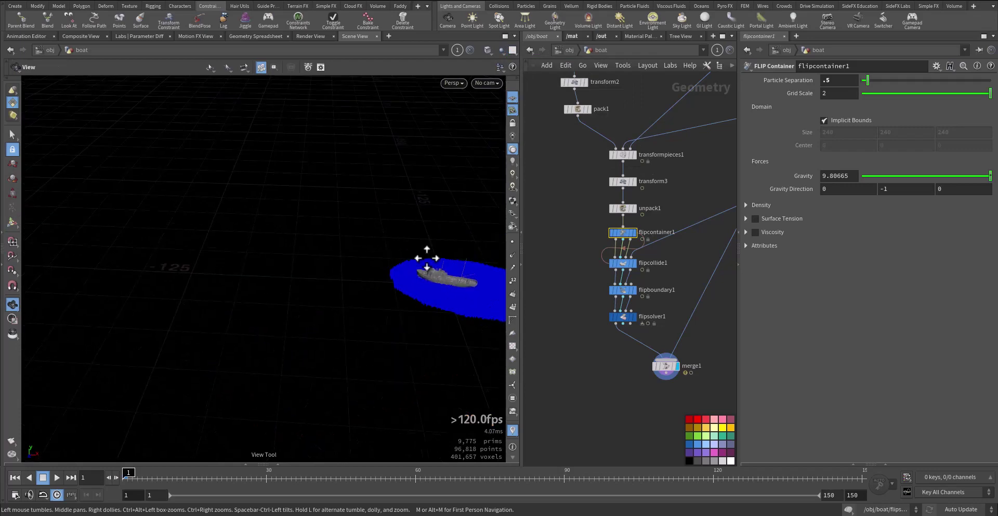
pyautogui.keyDown('alt'); pyautogui.moveTo(426, 258); pyautogui.dragTo(285, 171, button='middle'); pyautogui.keyUp('alt')
pyautogui.keyDown('alt'); pyautogui.moveTo(285, 171); pyautogui.dragTo(405, 191, button='right'); pyautogui.keyUp('alt')
pyautogui.moveTo(338, 182); pyautogui.dragTo(405, 181, button='middle')
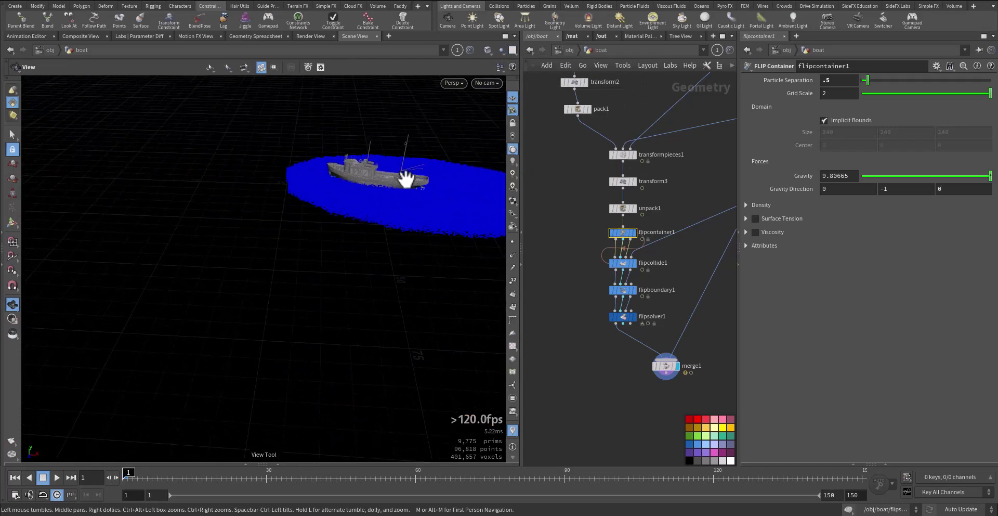
pyautogui.moveTo(406, 181); pyautogui.dragTo(344, 202)
# Step: Set the Boundary option of flipboundary1 to Velocity
pyautogui.click(623, 263)
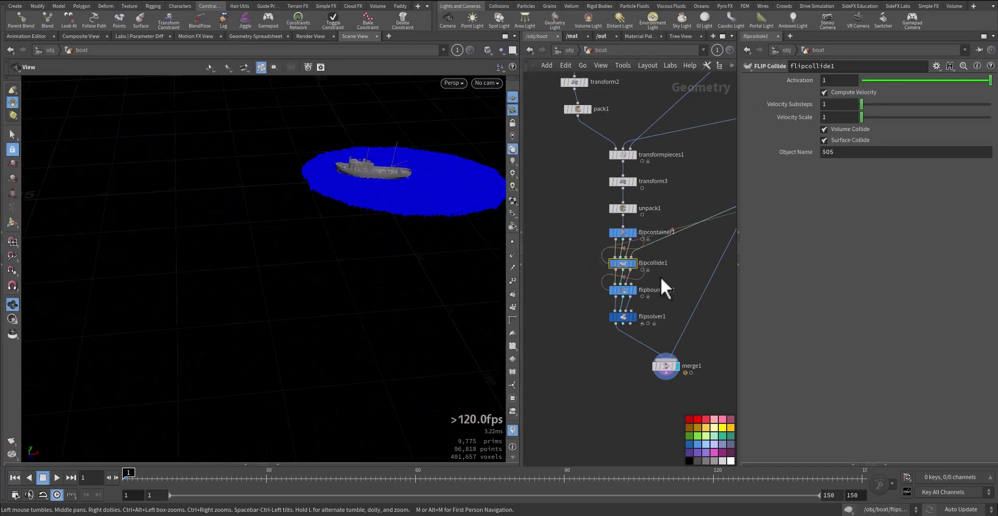
pyautogui.click(623, 233)
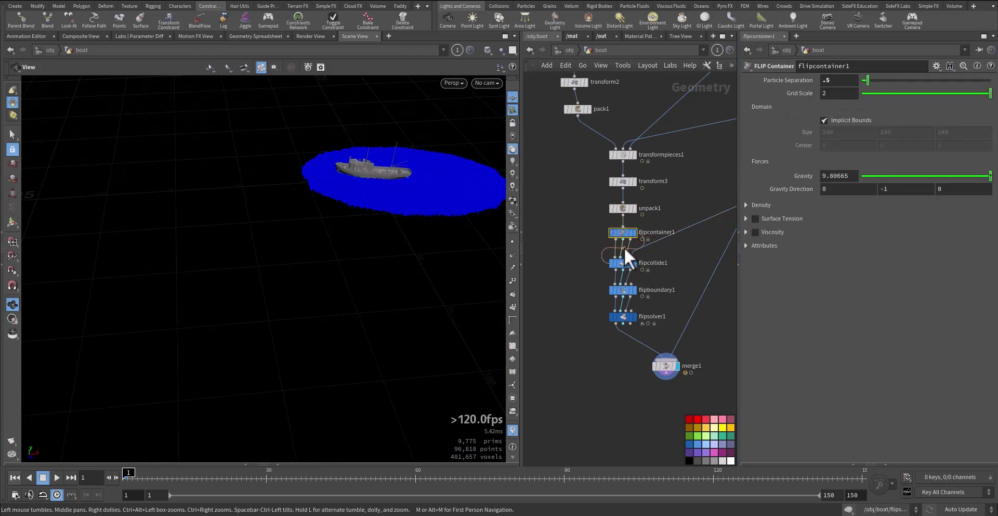
pyautogui.click(623, 290)
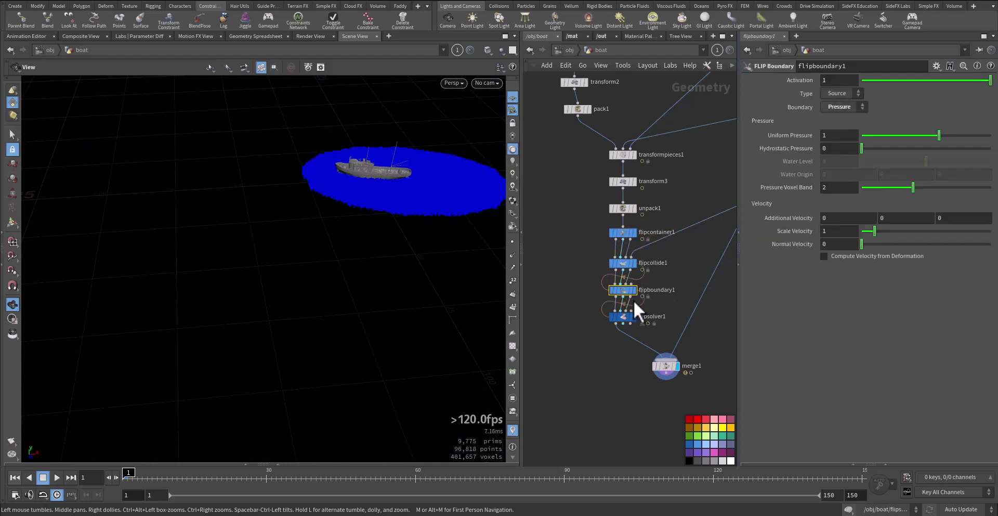
pyautogui.click(846, 107)
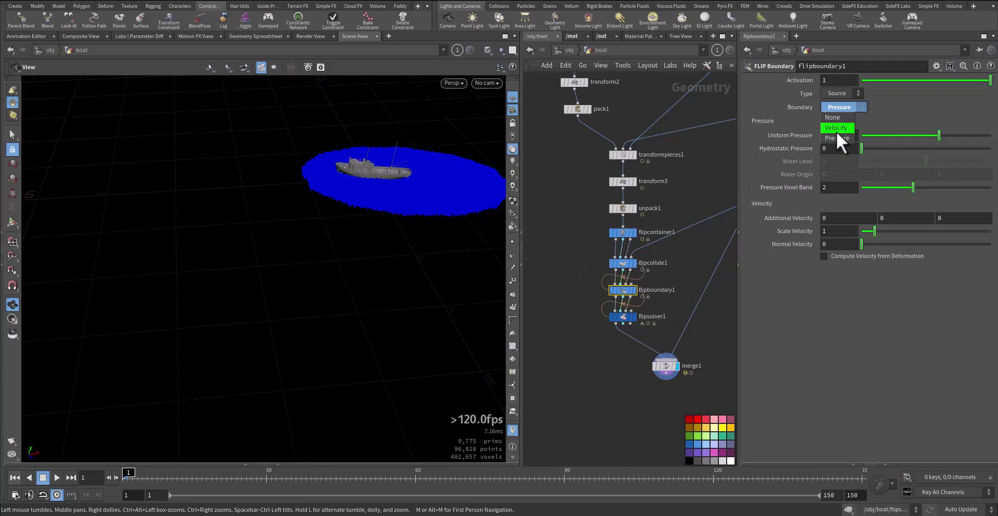
pyautogui.click(836, 129)
# Step: Play the simulation through cam1 to review the velocity boundary, stopping around frame 125
pyautogui.moveTo(569, 252); pyautogui.dragTo(577, 265, button='middle')
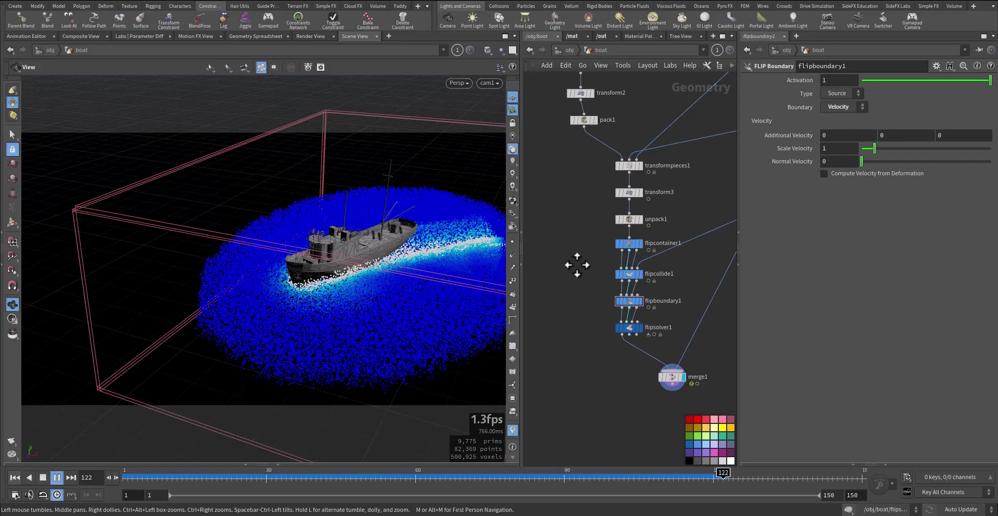
pyautogui.press('Escape')
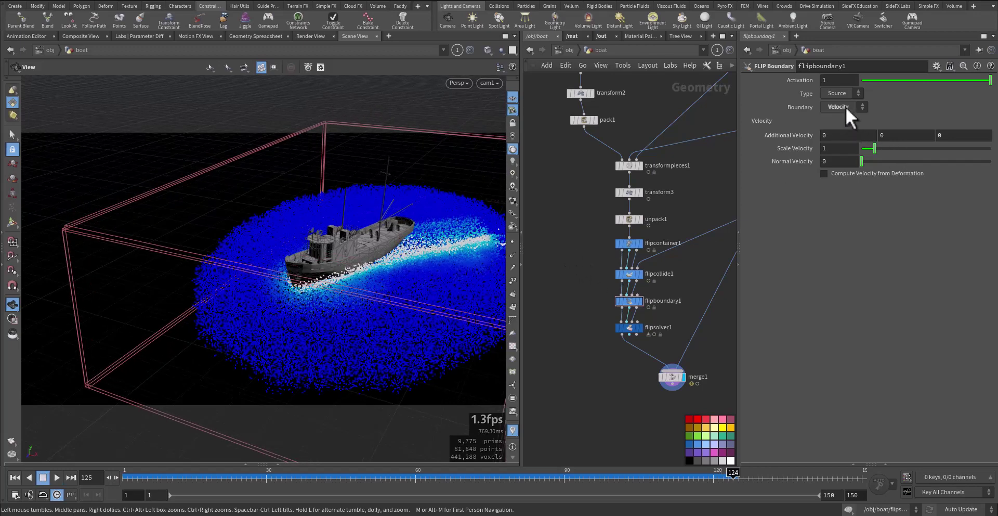
pyautogui.click(845, 107)
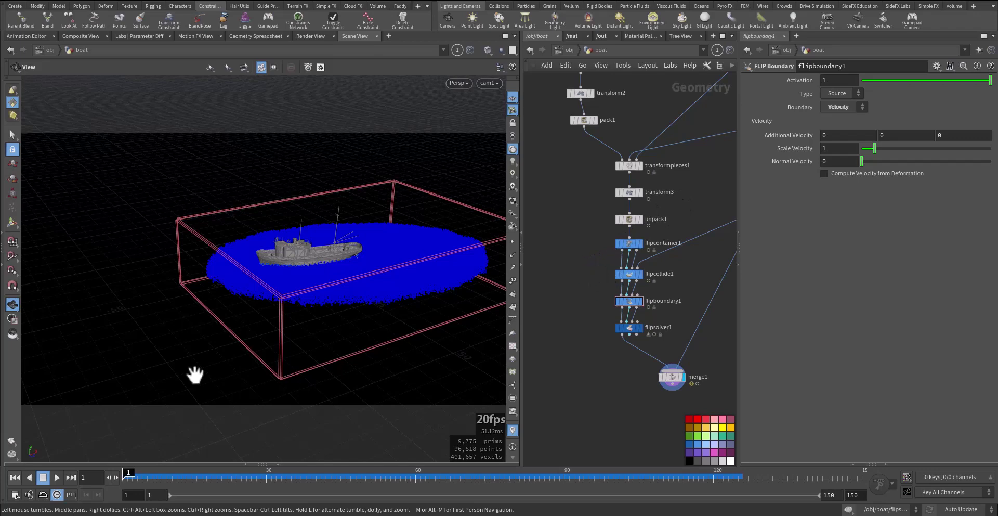
# Step: Render a flipbook of the current viewport to MPlay with 120 as the end frame
pyautogui.click(13, 442)
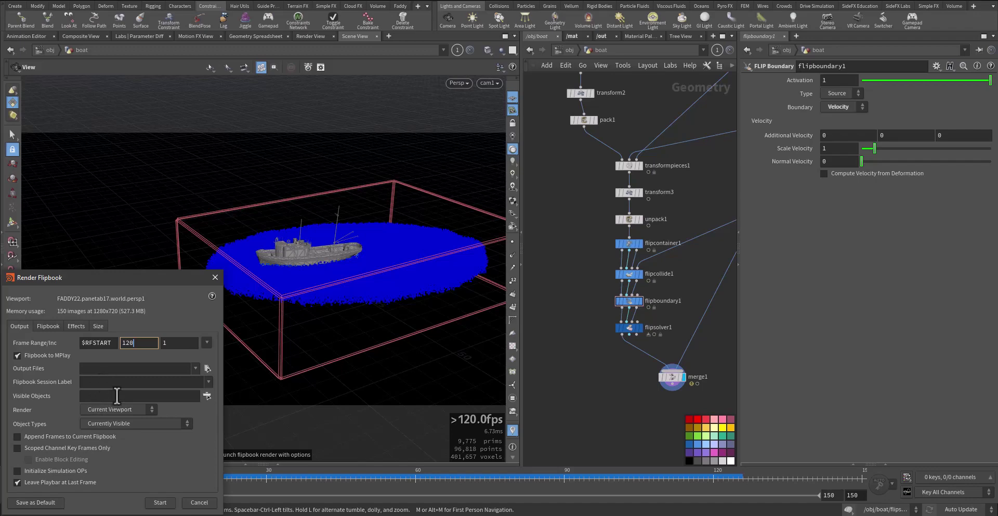
pyautogui.press('Return')
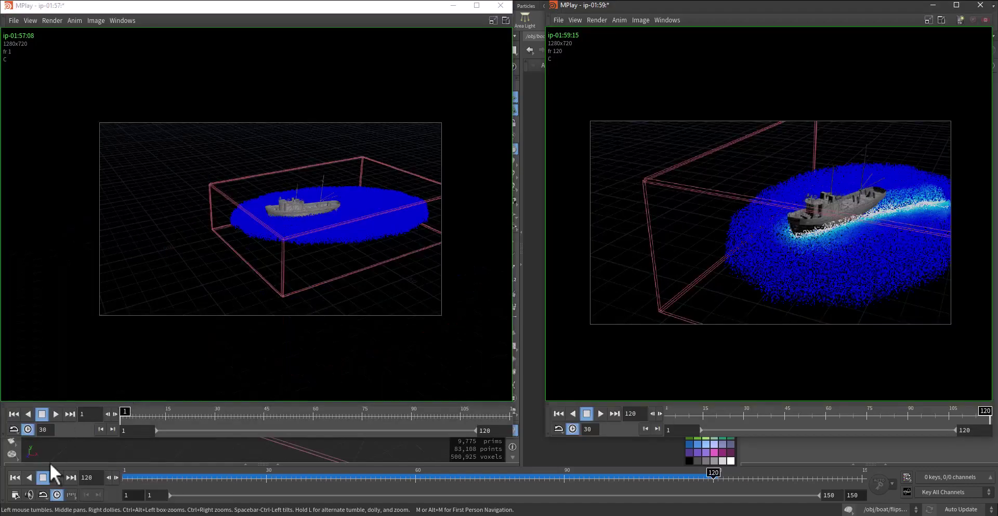
# Step: Play the two boat flipbooks side by side in MPlay to compare the velocity and pressure boundaries
pyautogui.click(56, 414)
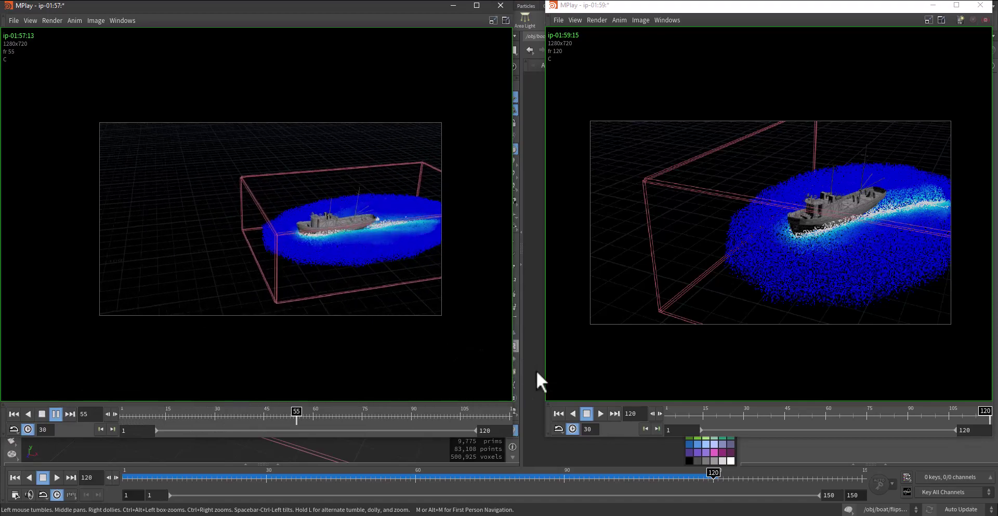
pyautogui.click(601, 413)
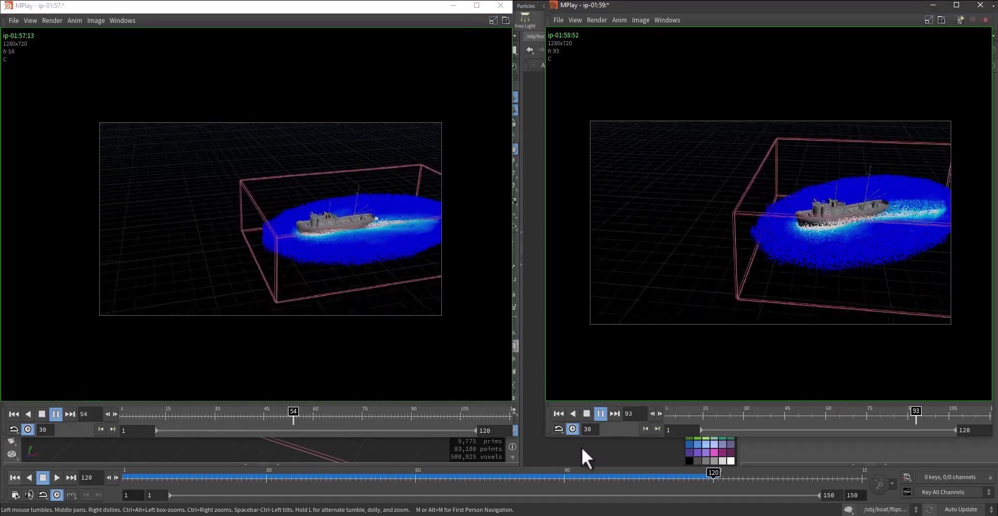
pyautogui.click(596, 442)
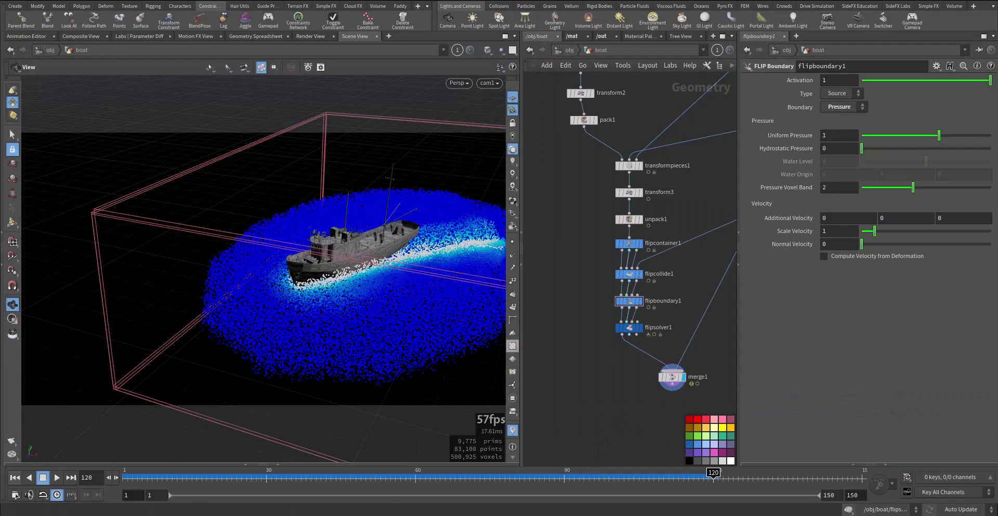
pyautogui.click(345, 515)
pyautogui.click(312, 486)
pyautogui.click(345, 515)
pyautogui.click(390, 491)
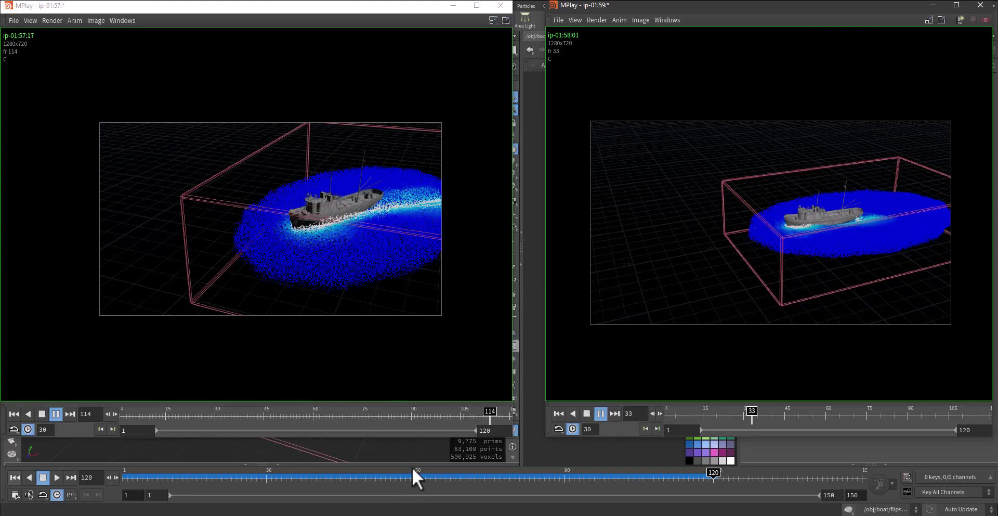
# Step: Reset both MPlay flipbooks to frame 1 and play them together from the start
pyautogui.moveTo(312, 416); pyautogui.dragTo(122, 418)
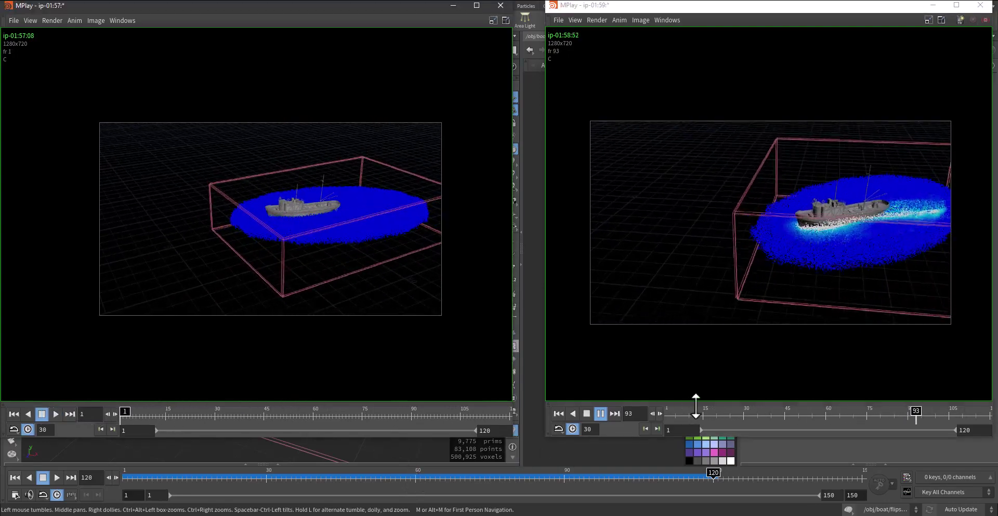
pyautogui.click(587, 414)
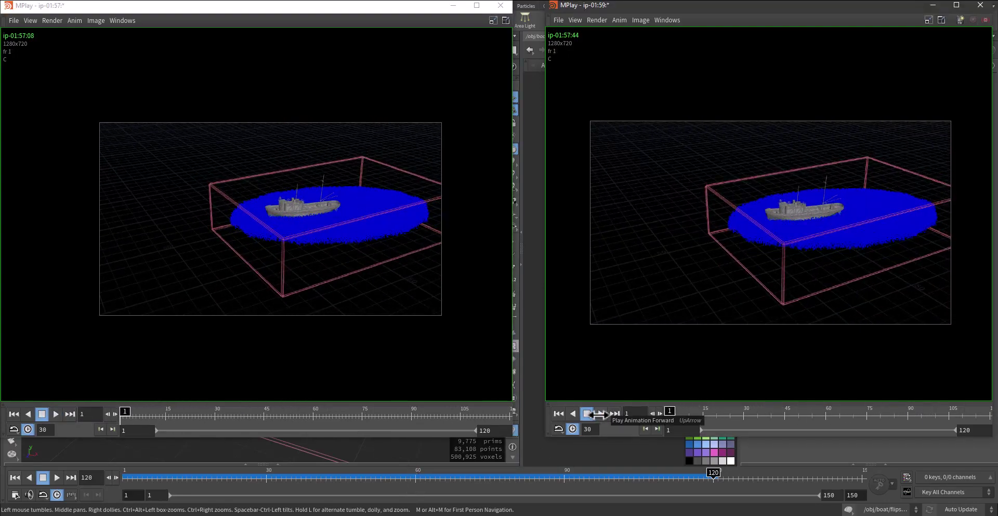
pyautogui.click(140, 392)
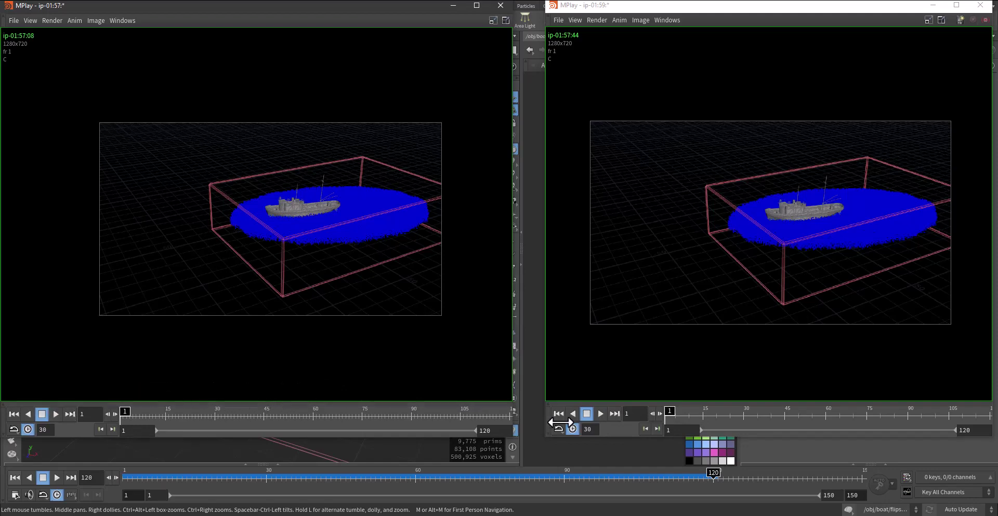
pyautogui.click(599, 413)
pyautogui.click(394, 387)
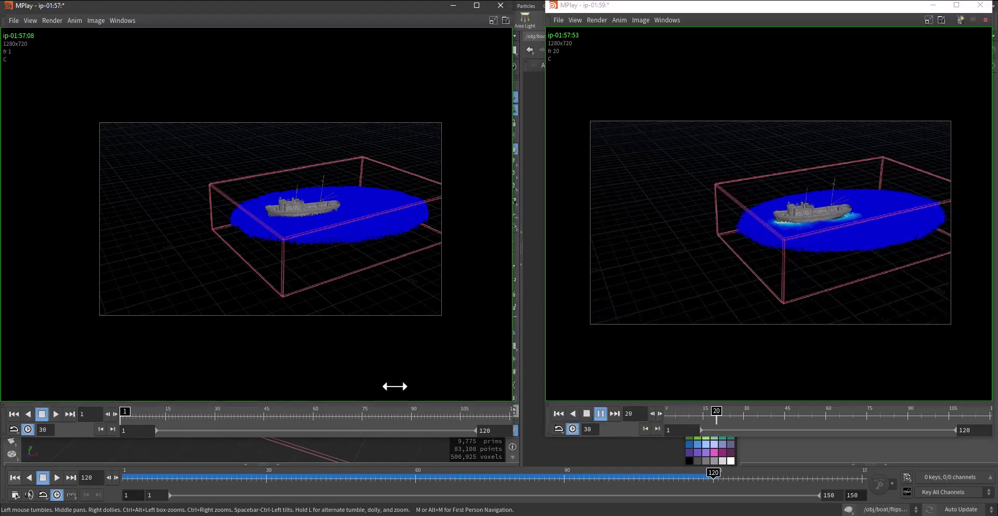
pyautogui.press('Up')
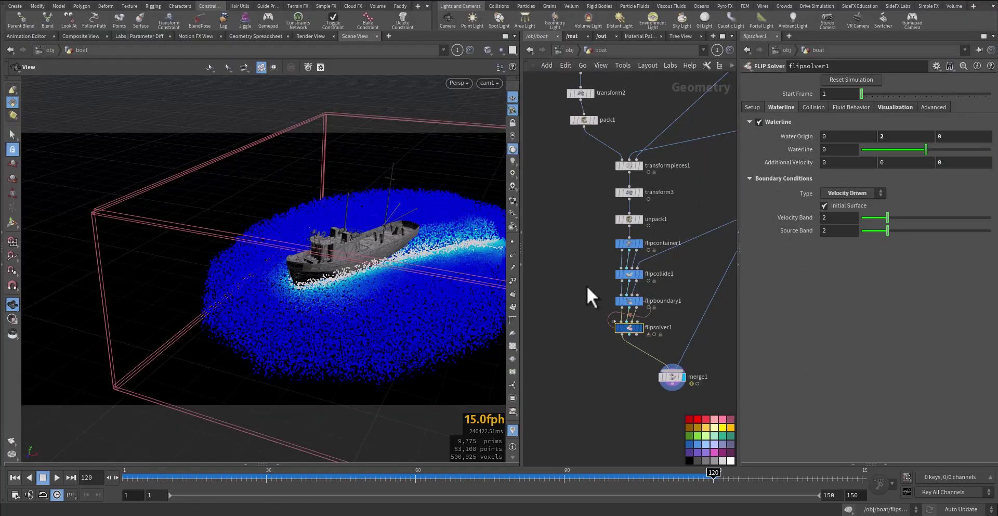
# Step: Return near the start of the timeline and enter an Additional Velocity X value in the flipsolver1 waterline settings
pyautogui.moveTo(628, 339); pyautogui.dragTo(629, 340)
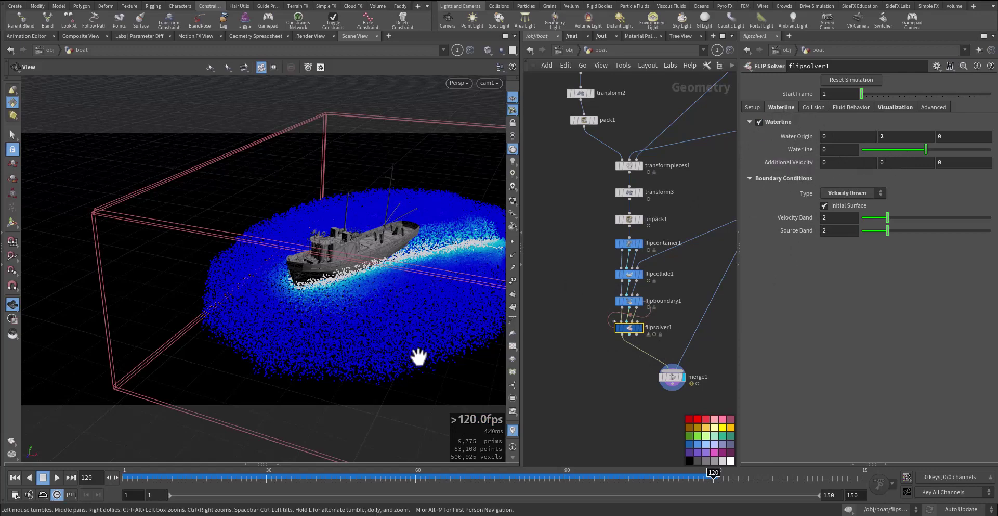
pyautogui.moveTo(167, 480); pyautogui.dragTo(132, 479)
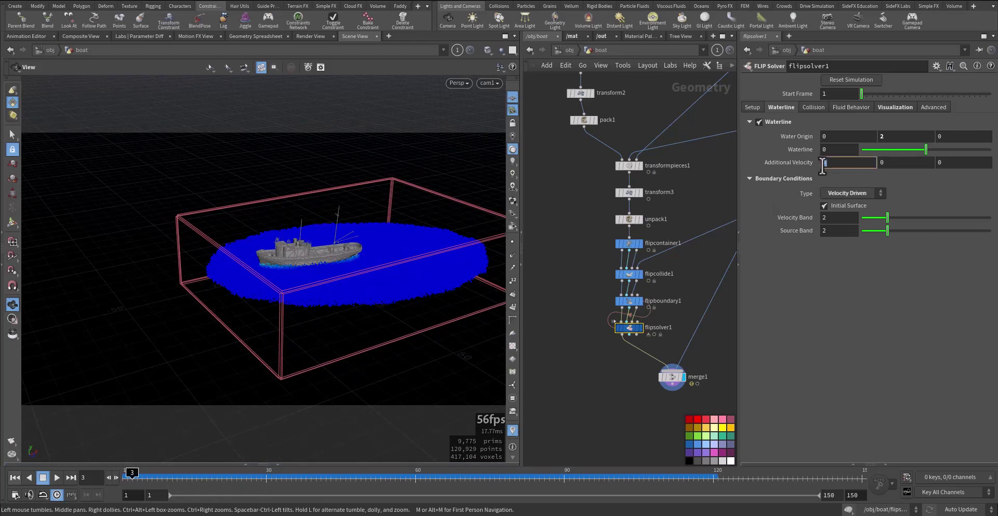
pyautogui.press('Return')
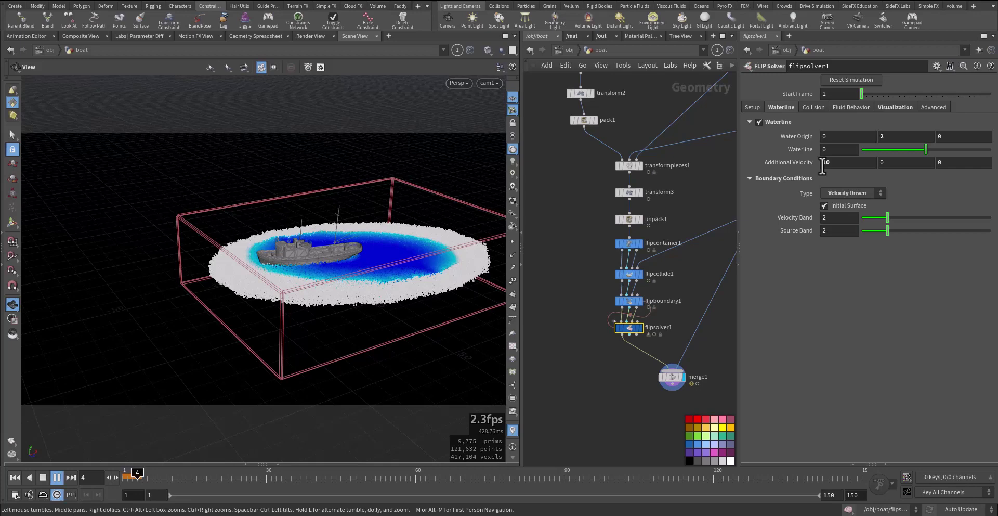
# Step: Set the FLIP solver's Additional Velocity X to 5, play the simulation to check the flow, and return to frame 1
pyautogui.hotkey('ctrl', 'Up')
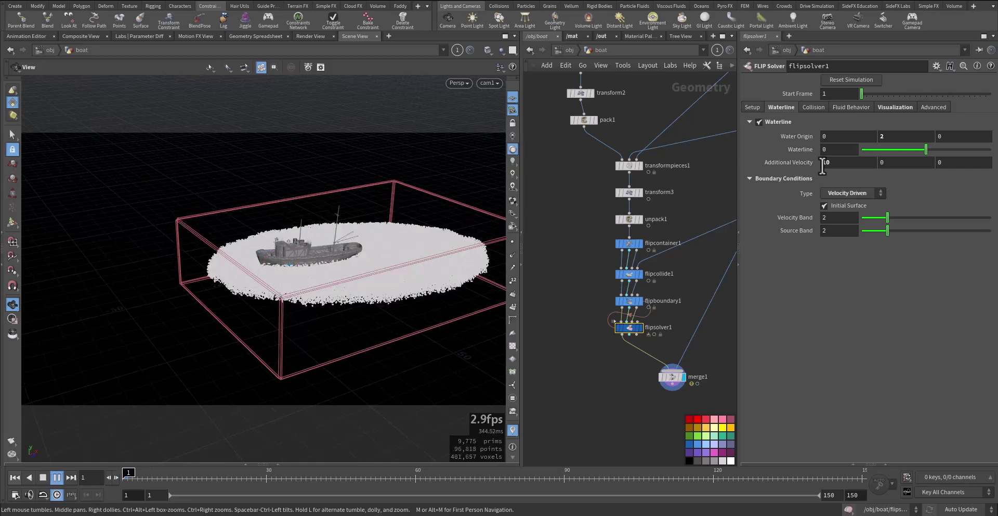
pyautogui.press('Up')
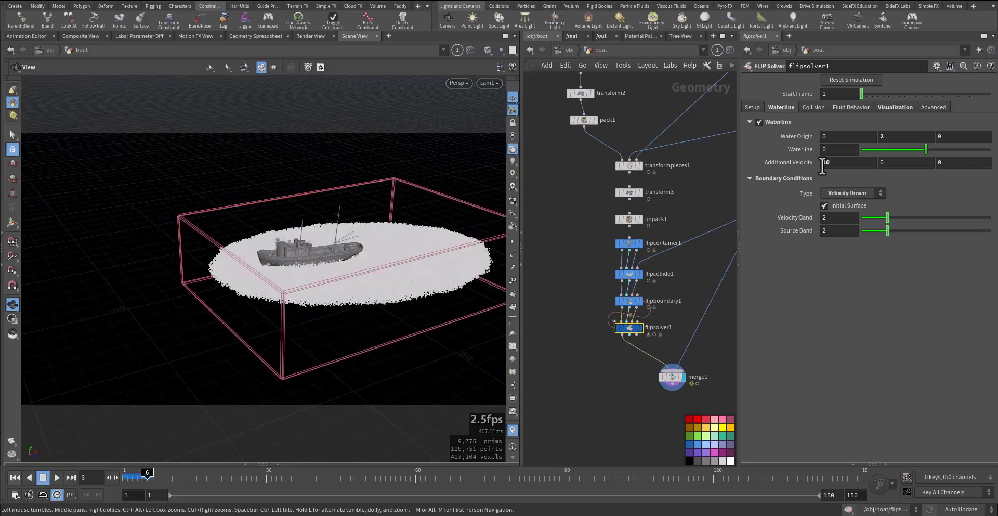
pyautogui.hotkey('ctrl', 'Up')
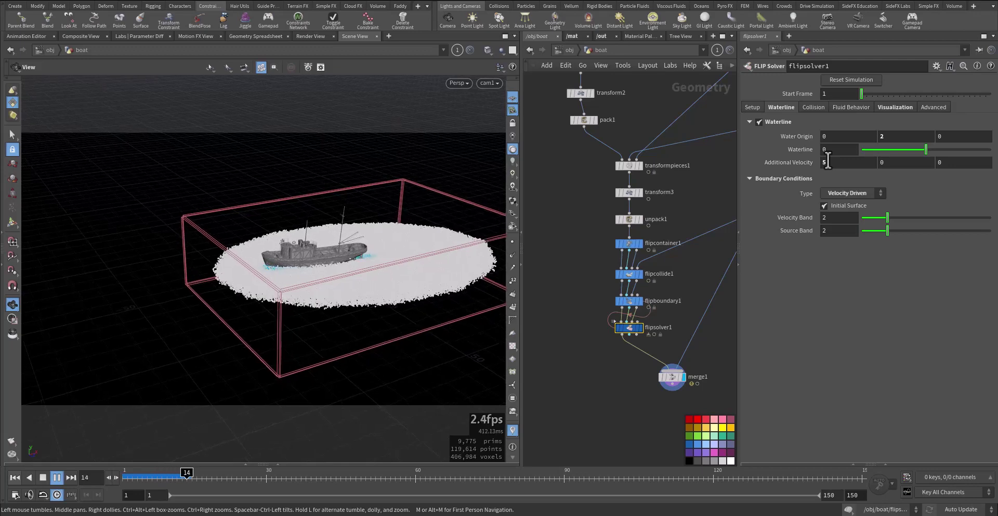
pyautogui.press('Up')
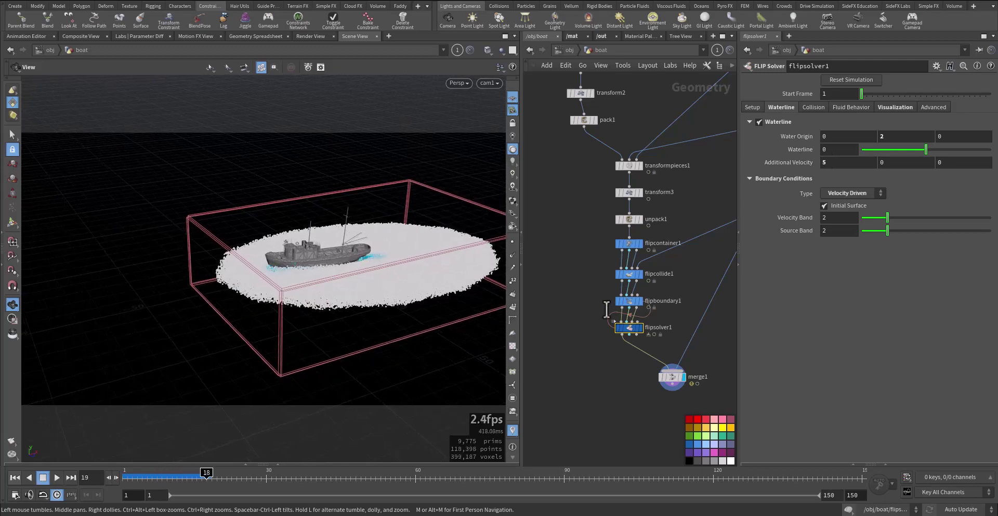
pyautogui.hotkey('ctrl', 'Up')
# Step: Add a Bound node to the network beside the FLIP node chain
pyautogui.scroll(4, 639, 321)
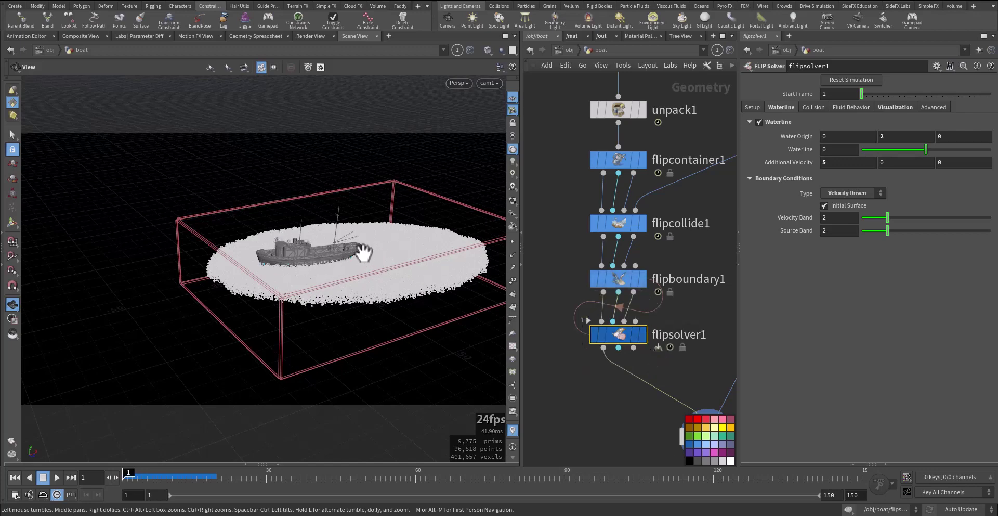
pyautogui.moveTo(698, 308); pyautogui.dragTo(571, 319, button='middle')
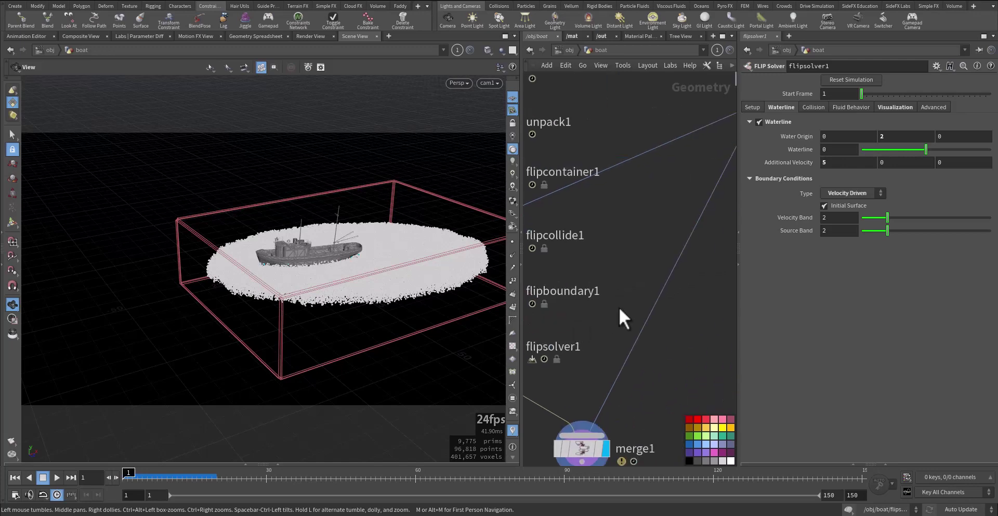
pyautogui.scroll(-3, 618, 307)
pyautogui.moveTo(623, 296); pyautogui.dragTo(617, 304, button='middle')
pyautogui.press('Tab')
pyautogui.write('bound')
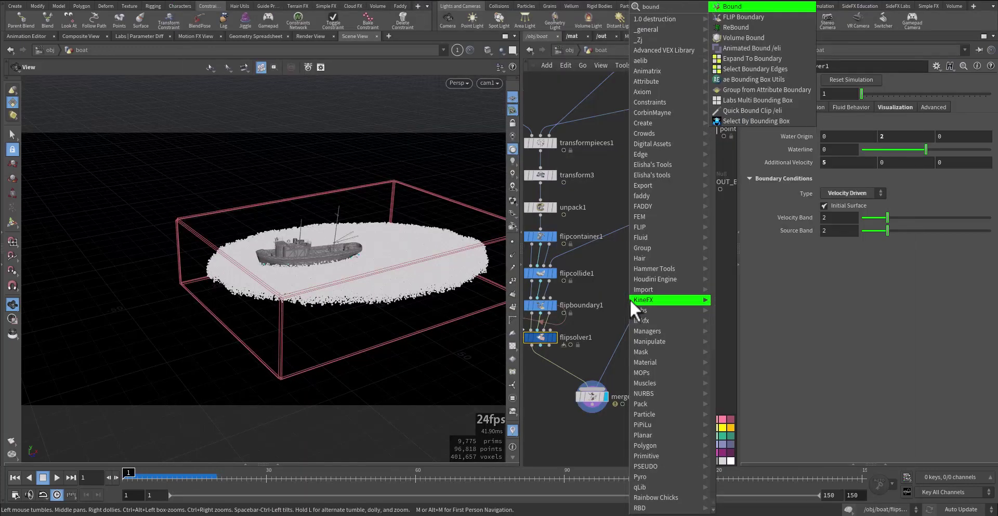
pyautogui.press('Return')
pyautogui.click(617, 297)
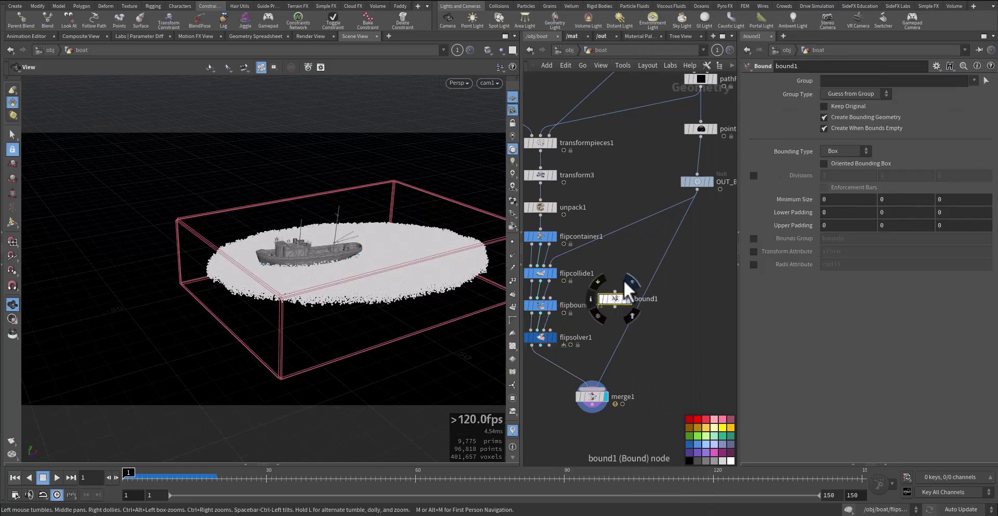
# Step: Feed the boat's output null into bound1, display bound1, and show the boat as a template in wireframe view
pyautogui.click(615, 289)
pyautogui.click(697, 190)
pyautogui.click(629, 298)
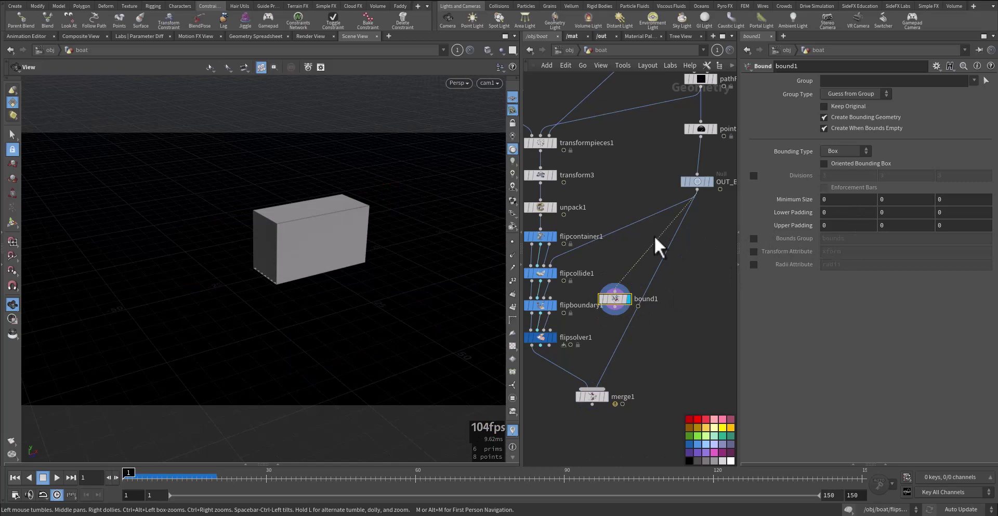
pyautogui.click(707, 182)
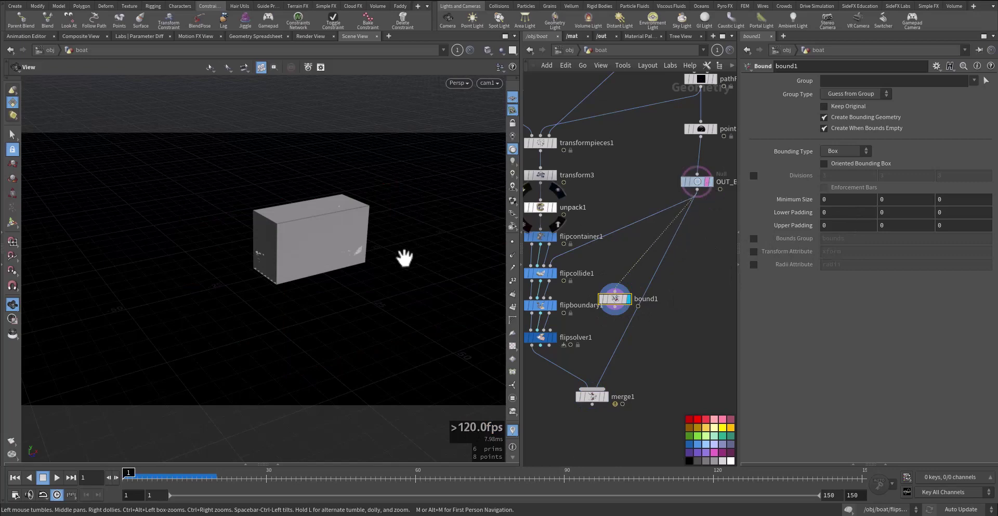
pyautogui.press('w')
pyautogui.moveTo(316, 297); pyautogui.dragTo(301, 341)
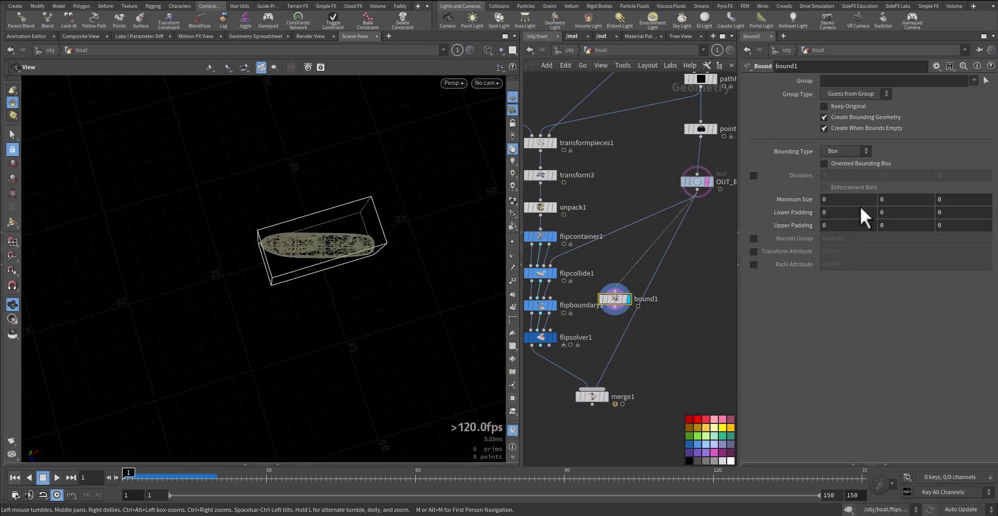
# Step: Enlarge bound1 with minimum size X 1 and Z 2.7, lower padding X 2.4 and Z 3.6, upper padding X 2.6 and Z 3.9
pyautogui.moveTo(834, 198)
pyautogui.mouseDown(button='middle')
pyautogui.moveTo(861, 196)
pyautogui.moveTo(840, 196)
pyautogui.mouseUp(button='middle')
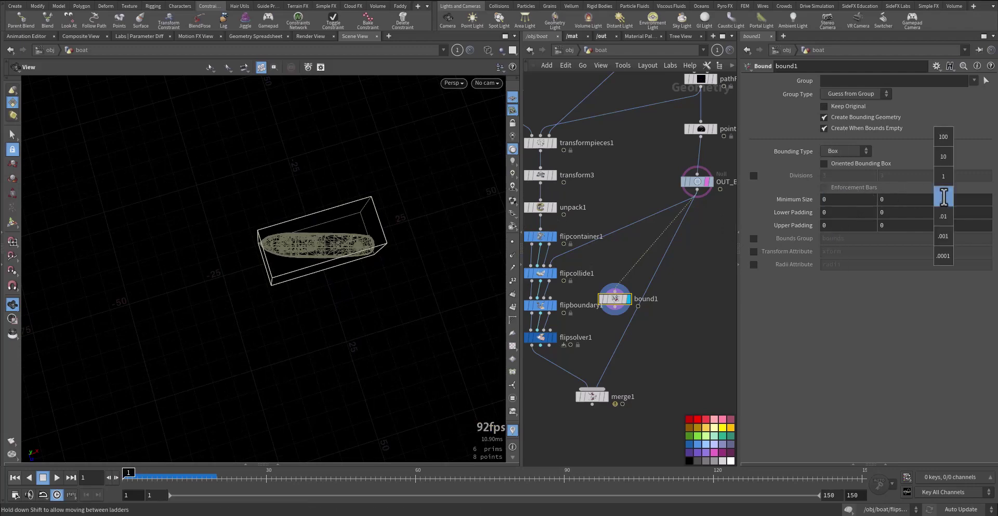
pyautogui.moveTo(944, 197); pyautogui.dragTo(867, 222, button='middle')
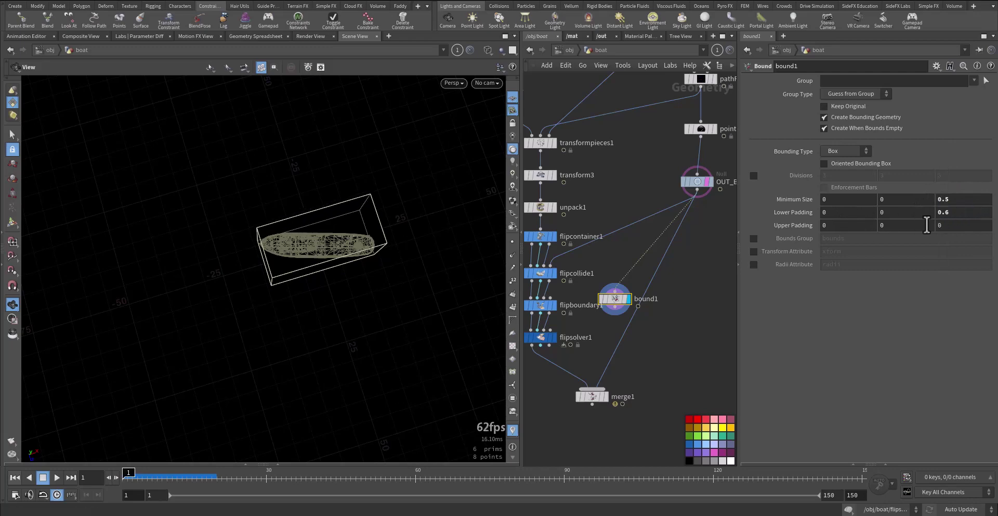
pyautogui.moveTo(942, 224)
pyautogui.mouseDown(button='middle')
pyautogui.moveTo(958, 223)
pyautogui.moveTo(898, 247)
pyautogui.moveTo(949, 230)
pyautogui.mouseUp(button='middle')
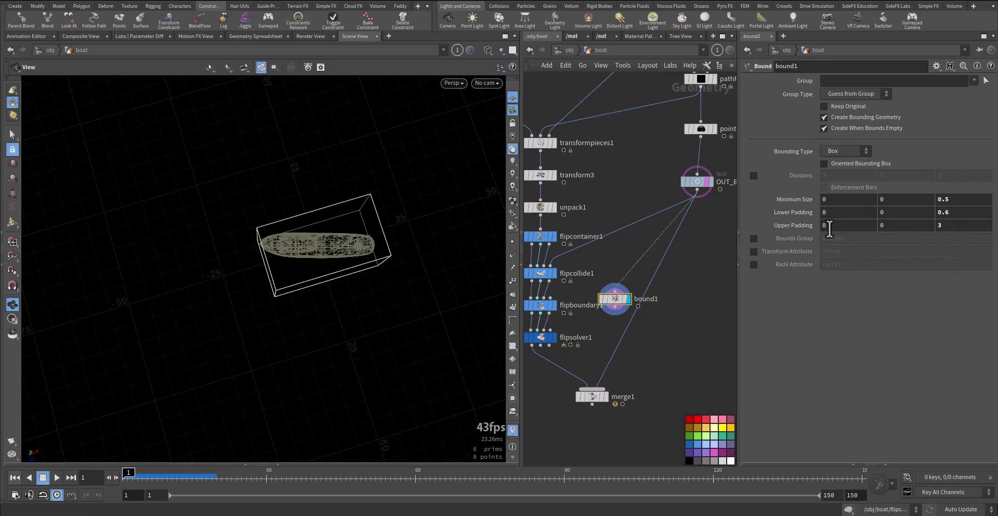
pyautogui.moveTo(830, 228); pyautogui.dragTo(880, 200, button='middle')
pyautogui.moveTo(942, 199)
pyautogui.mouseDown(button='middle')
pyautogui.moveTo(988, 197)
pyautogui.moveTo(940, 199)
pyautogui.moveTo(913, 215)
pyautogui.moveTo(988, 214)
pyautogui.moveTo(941, 215)
pyautogui.mouseUp(button='middle')
pyautogui.moveTo(831, 213); pyautogui.dragTo(886, 212, button='middle')
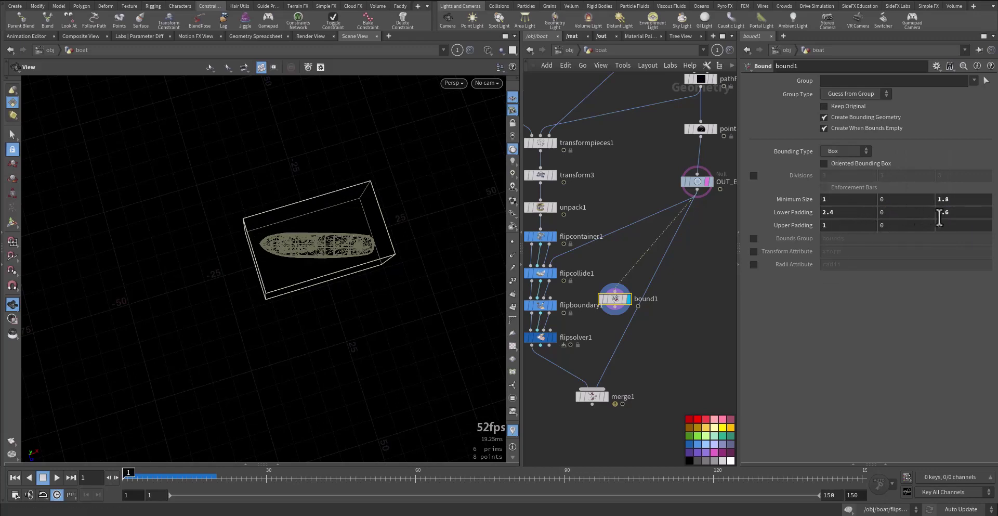
pyautogui.moveTo(945, 199); pyautogui.dragTo(991, 204, button='middle')
pyautogui.moveTo(944, 225); pyautogui.dragTo(974, 225, button='middle')
pyautogui.moveTo(837, 225); pyautogui.dragTo(923, 224, button='middle')
# Step: Scrub through the timeline to check that the bounding box follows the boat, and return to frame 1
pyautogui.moveTo(286, 278); pyautogui.dragTo(312, 236)
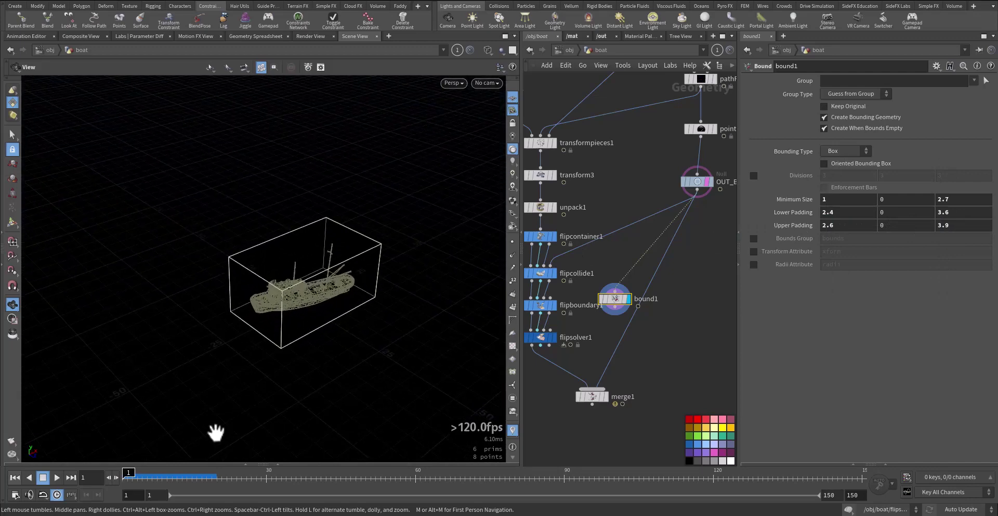
pyautogui.moveTo(135, 476); pyautogui.dragTo(310, 487)
pyautogui.moveTo(257, 344); pyautogui.dragTo(264, 286)
pyautogui.moveTo(198, 470); pyautogui.dragTo(124, 470)
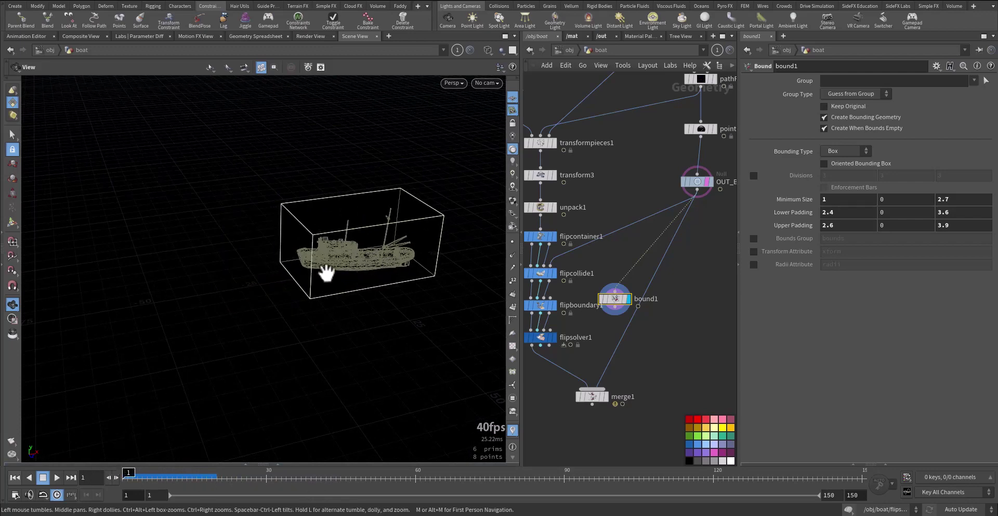
# Step: Connect bound1 to the Boundary Flow input of flipsolver1 and display merge1
pyautogui.moveTo(561, 334); pyautogui.dragTo(585, 296, button='middle')
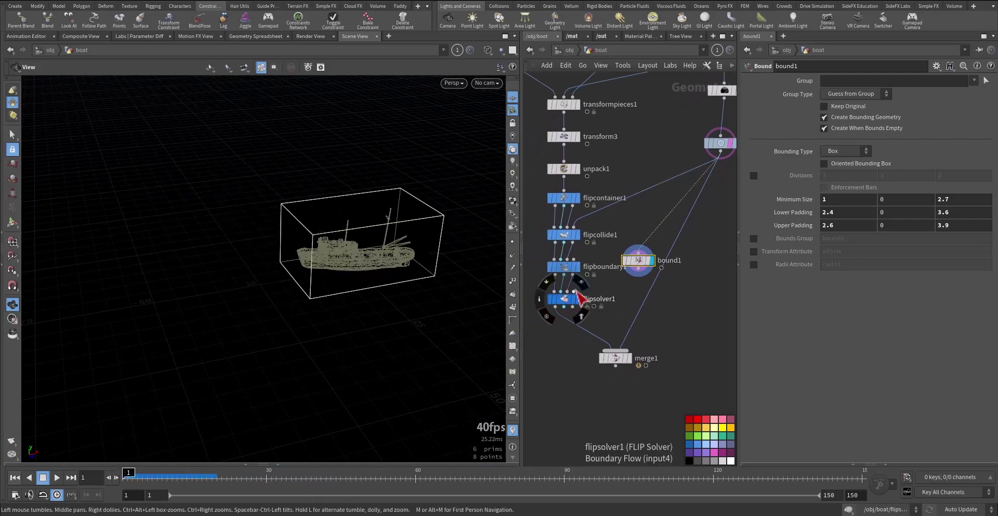
pyautogui.click(582, 297)
pyautogui.click(623, 282)
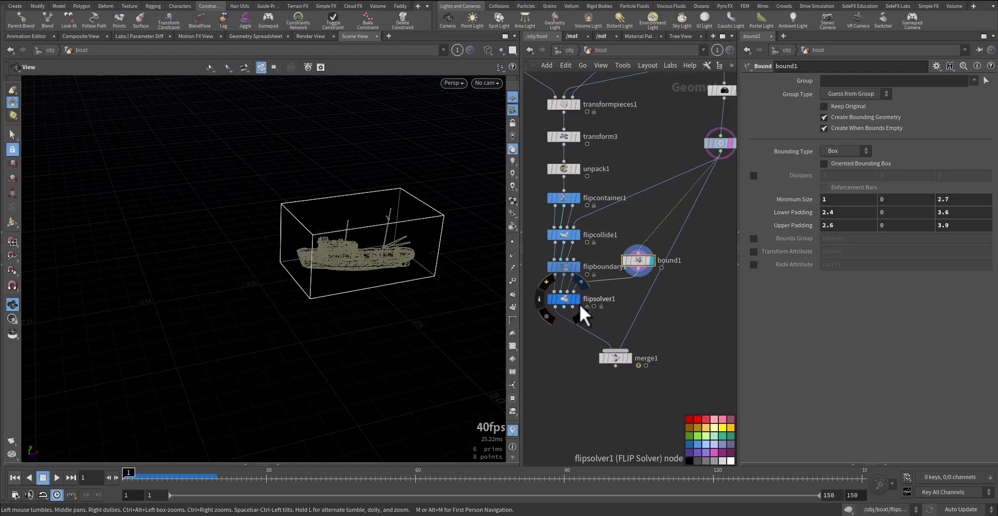
pyautogui.click(578, 300)
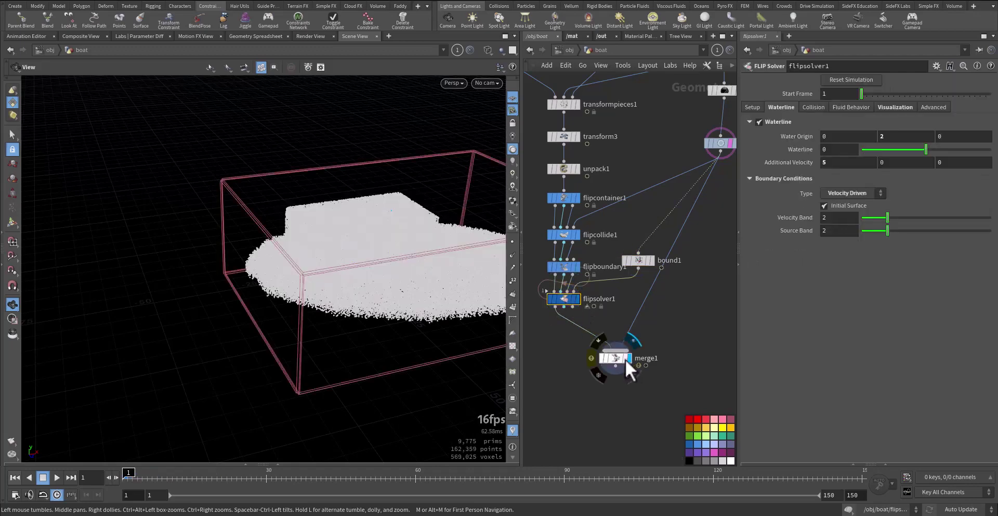
pyautogui.click(603, 353)
pyautogui.moveTo(591, 306); pyautogui.dragTo(592, 308)
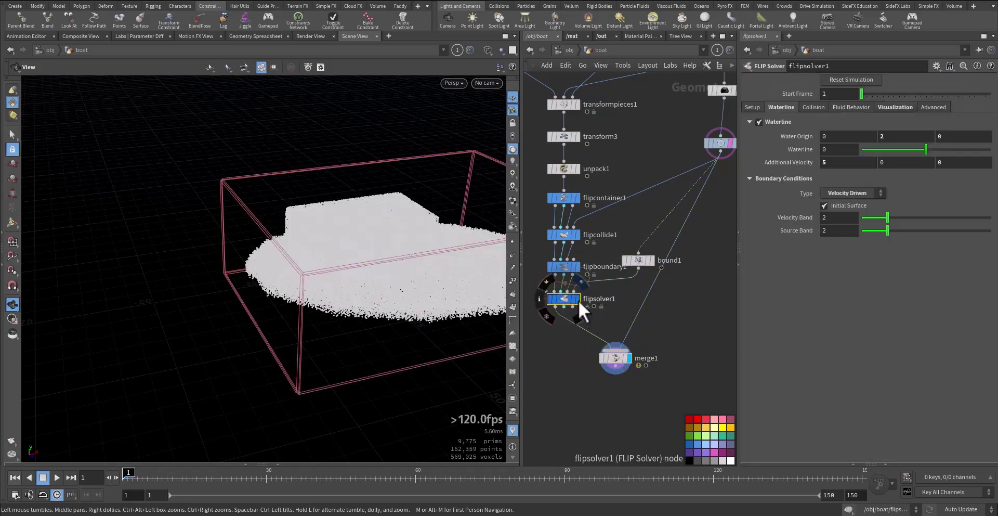
# Step: Turn off the boat null's template display, play the first frames of the simulation, and return to frame 1
pyautogui.moveTo(414, 293); pyautogui.dragTo(352, 299, button='right')
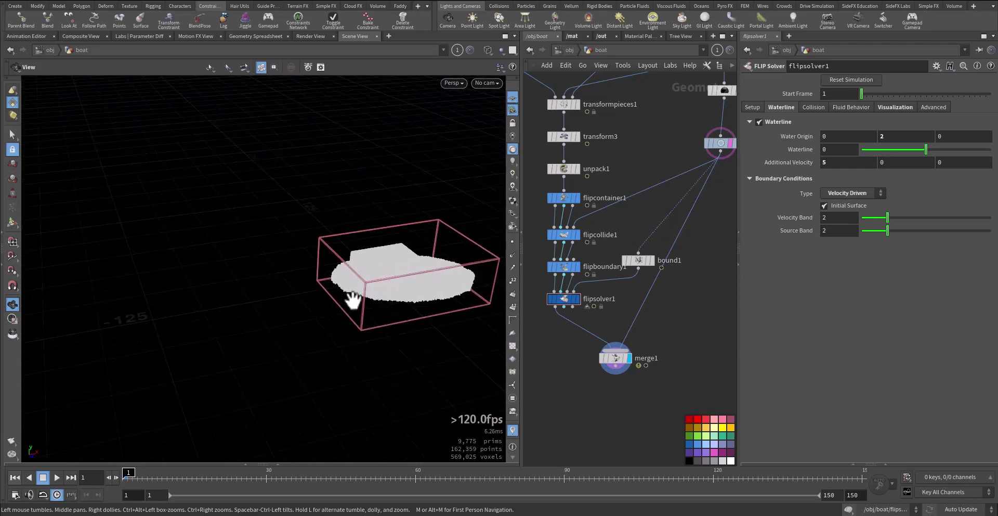
pyautogui.moveTo(352, 298); pyautogui.dragTo(330, 288, button='middle')
pyautogui.moveTo(732, 147)
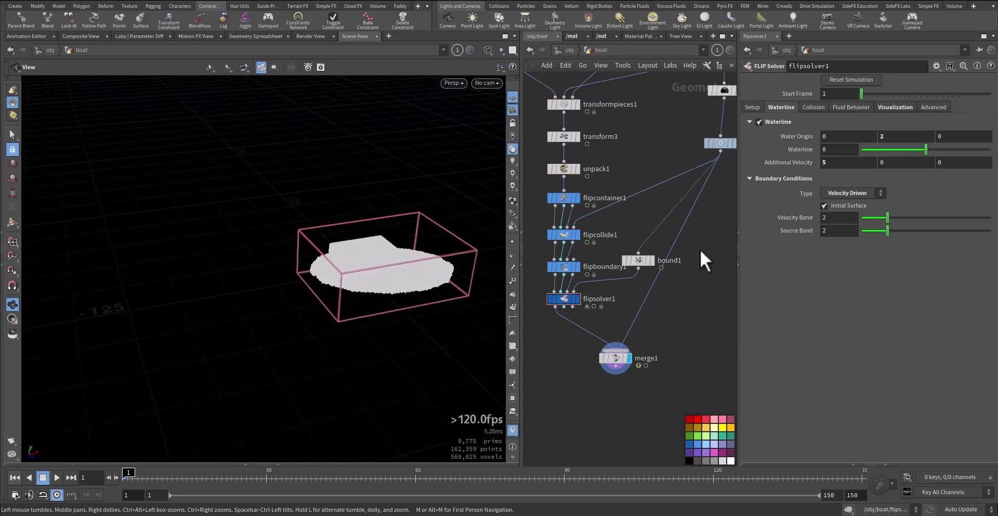
pyautogui.press('Up')
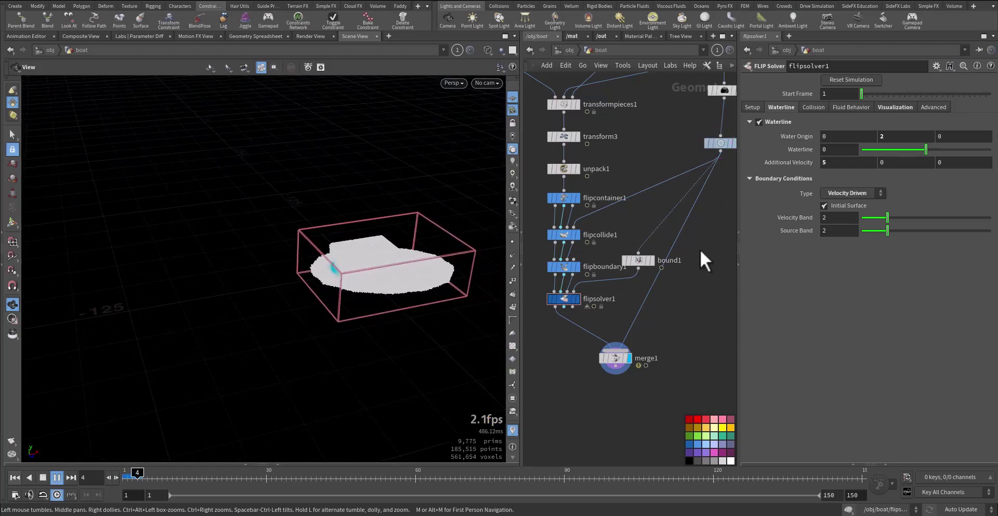
pyautogui.press('Up')
pyautogui.hotkey('ctrl', 'Up')
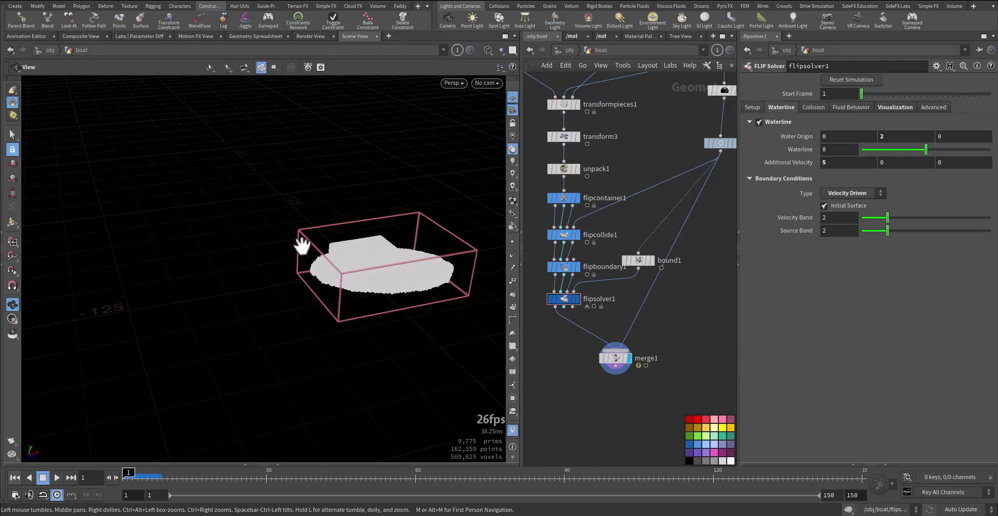
# Step: Display bound1 and flatten its box by setting the upper padding Y to -10.6
pyautogui.moveTo(350, 274); pyautogui.dragTo(395, 254, button='right')
pyautogui.moveTo(396, 254)
pyautogui.mouseDown()
pyautogui.moveTo(453, 219)
pyautogui.moveTo(455, 270)
pyautogui.moveTo(406, 243)
pyautogui.mouseUp()
pyautogui.moveTo(624, 291); pyautogui.dragTo(602, 312, button='middle')
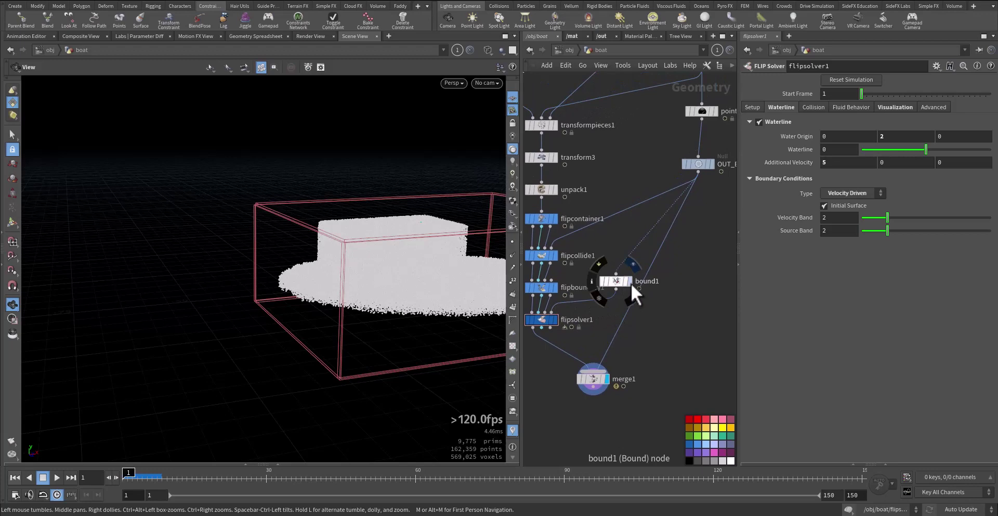
pyautogui.click(631, 282)
pyautogui.click(618, 282)
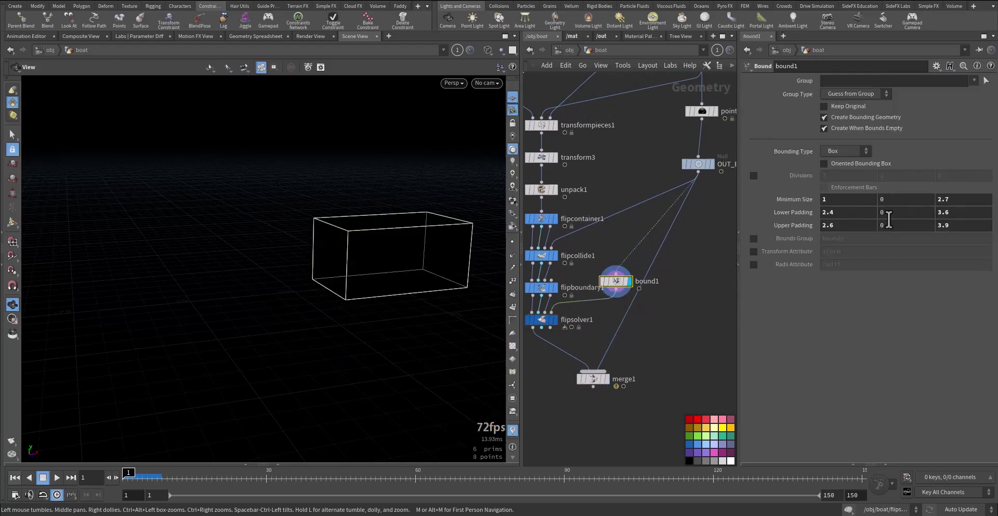
pyautogui.moveTo(889, 219); pyautogui.dragTo(401, 296, button='middle')
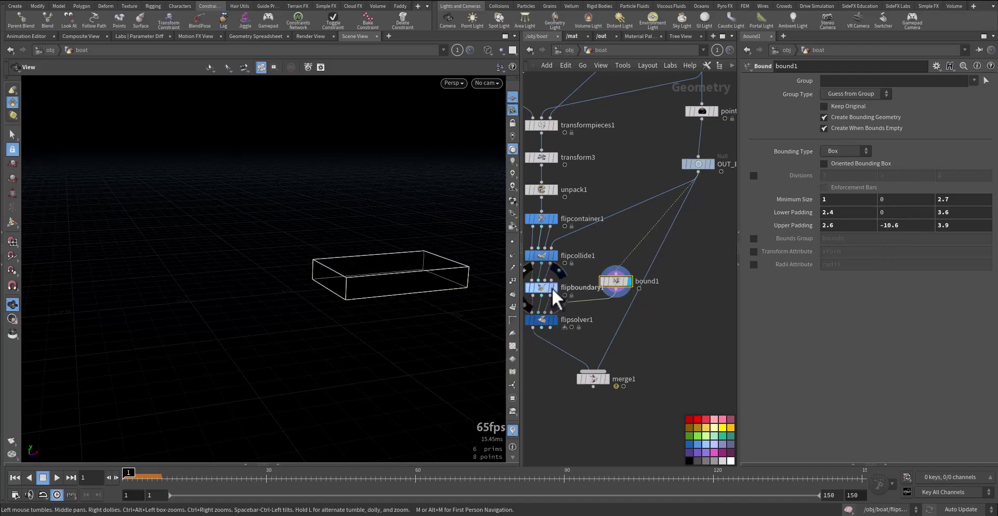
# Step: Show flipsolver1 as a template and lower the box to the waterline with upper padding Y -13.9 in bound1
pyautogui.moveTo(573, 286)
pyautogui.click(551, 318)
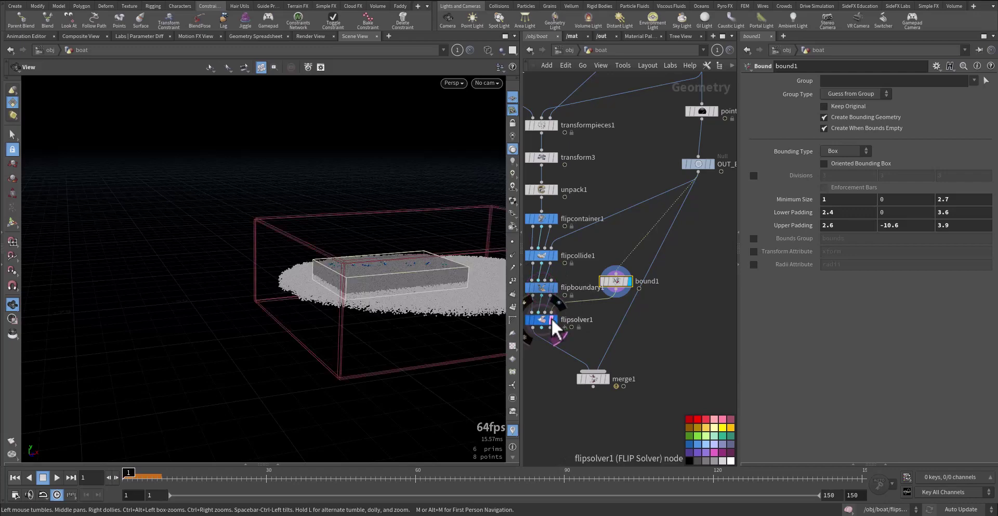
pyautogui.moveTo(406, 312); pyautogui.dragTo(385, 284)
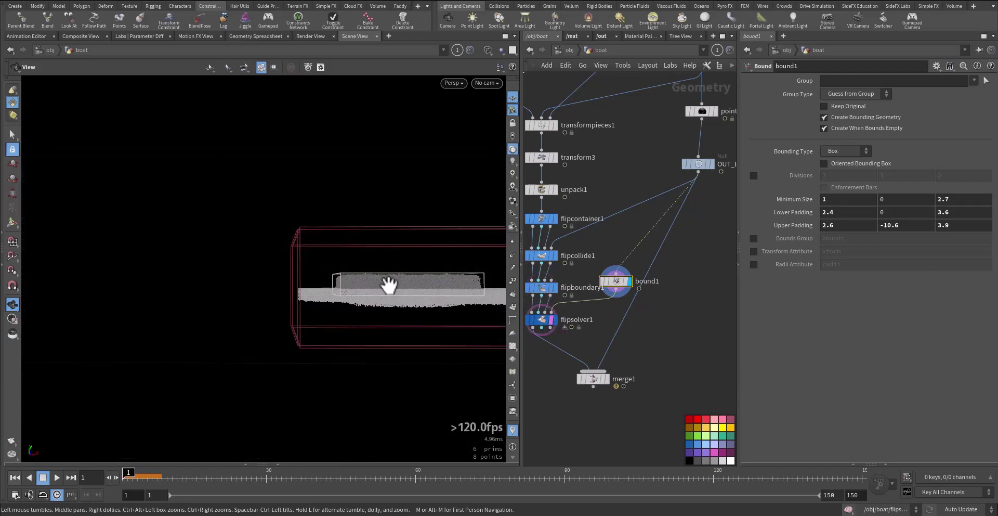
pyautogui.moveTo(905, 224); pyautogui.dragTo(749, 237, button='middle')
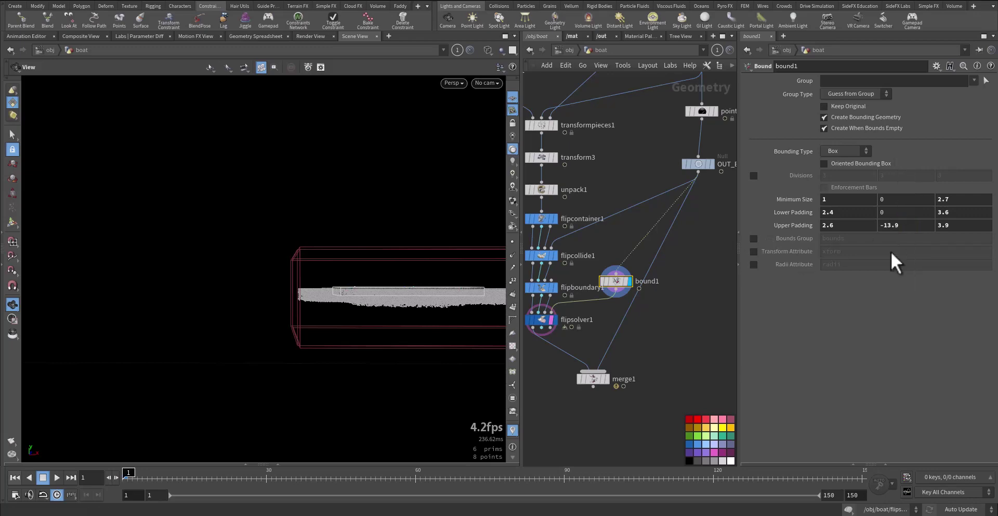
# Step: Display flipsolver1 instead of bound1 and bring up its waterline parameters
pyautogui.moveTo(364, 291); pyautogui.dragTo(422, 335)
pyautogui.moveTo(423, 334); pyautogui.dragTo(292, 332, button='right')
pyautogui.moveTo(355, 307); pyautogui.dragTo(336, 285, button='middle')
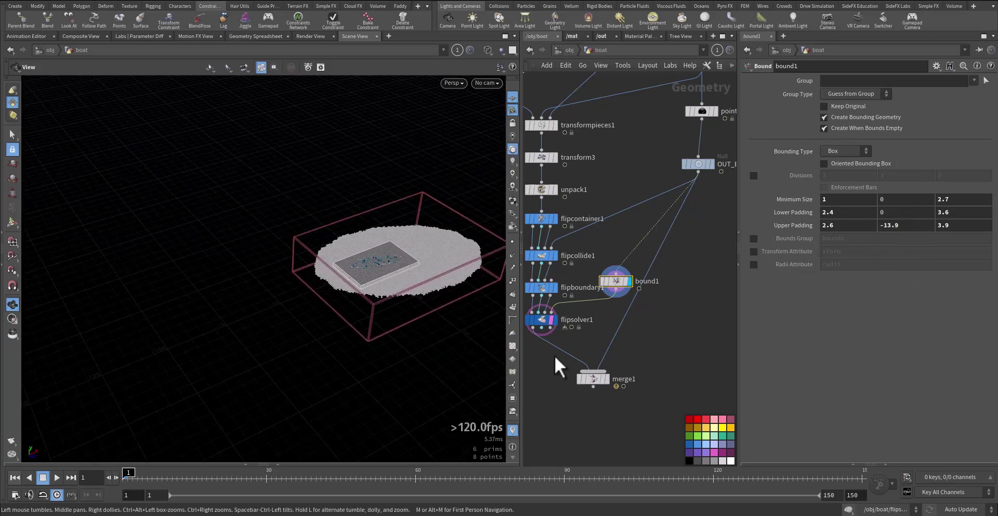
pyautogui.click(551, 319)
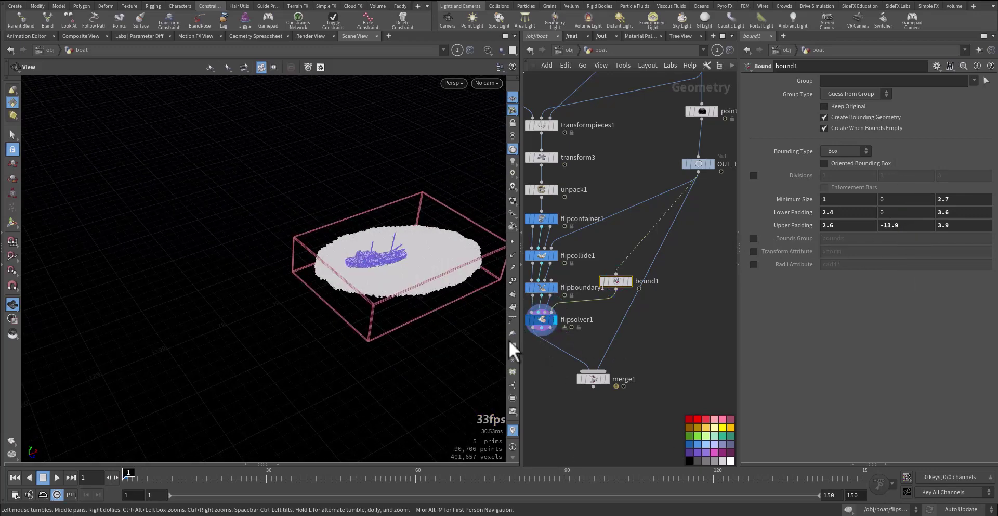
pyautogui.click(542, 319)
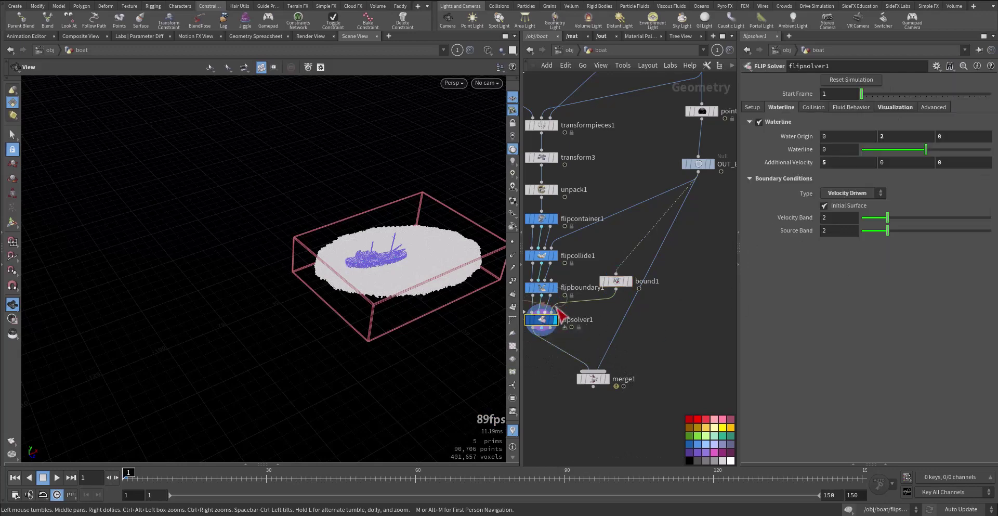
# Step: Set flipsolver1's Additional Velocity X to 1, play the simulation, and return to frame 1
pyautogui.click(848, 163)
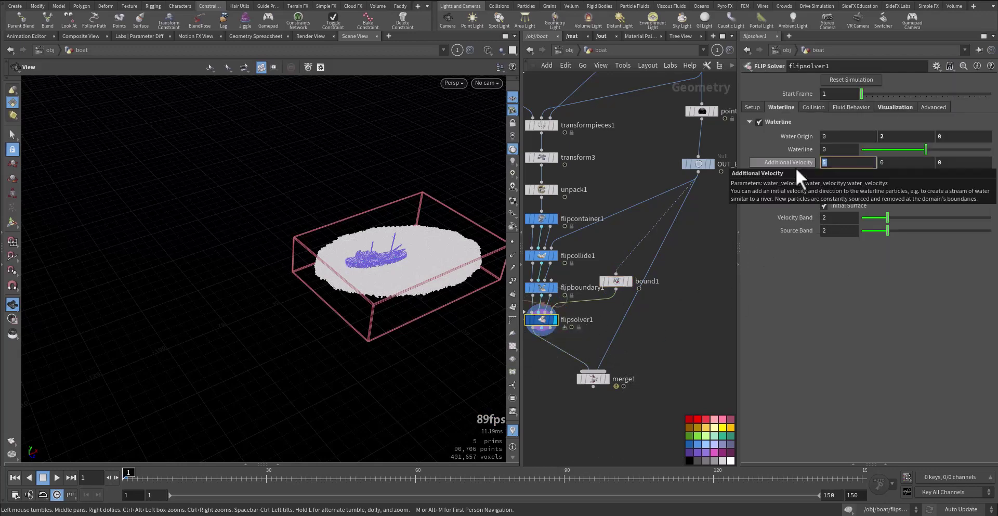
pyautogui.write('1')
pyautogui.press('Return')
pyautogui.press('Up')
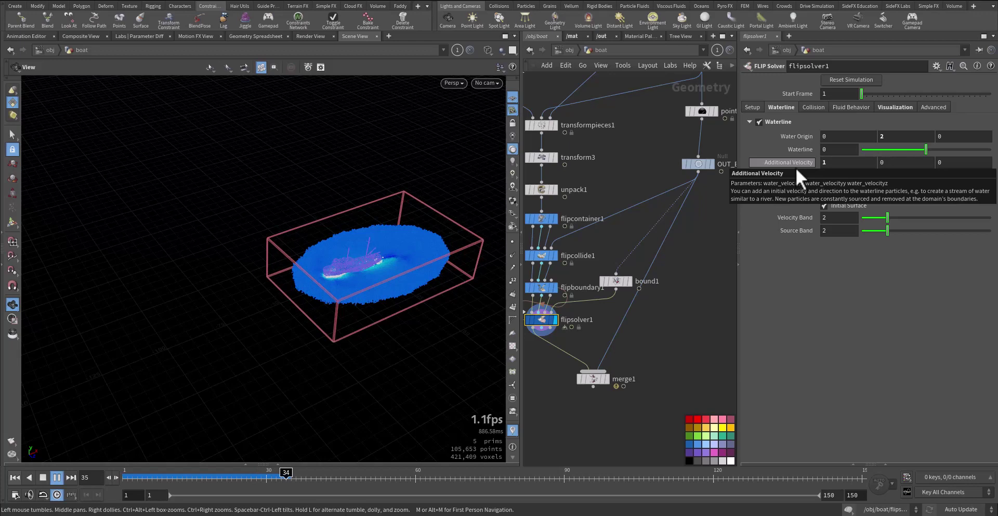
pyautogui.hotkey('ctrl', 'Up')
# Step: Set Additional Velocity X to 2, play the first frames, and return to frame 1
pyautogui.moveTo(835, 163); pyautogui.dragTo(804, 163)
pyautogui.write('2')
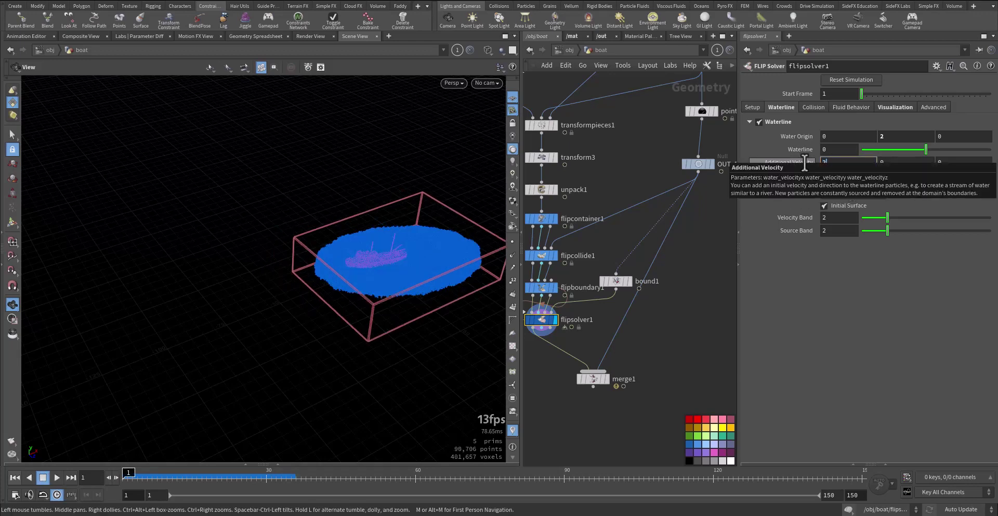
pyautogui.press('Return')
pyautogui.press('Up')
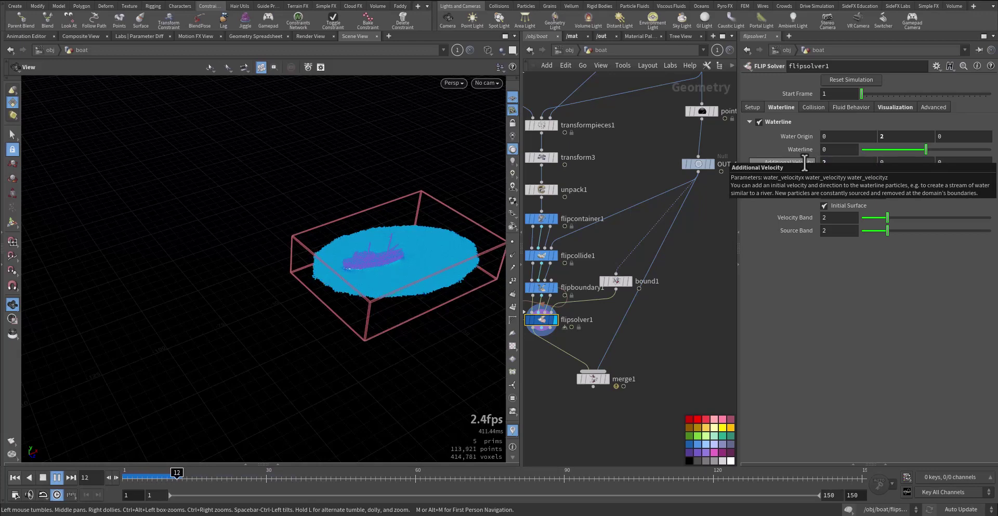
pyautogui.press('Up')
pyautogui.hotkey('ctrl', 'Up')
# Step: Set Additional Velocity X to 4, play the simulation to about frame 35, and return to frame 1
pyautogui.moveTo(839, 167); pyautogui.dragTo(808, 162)
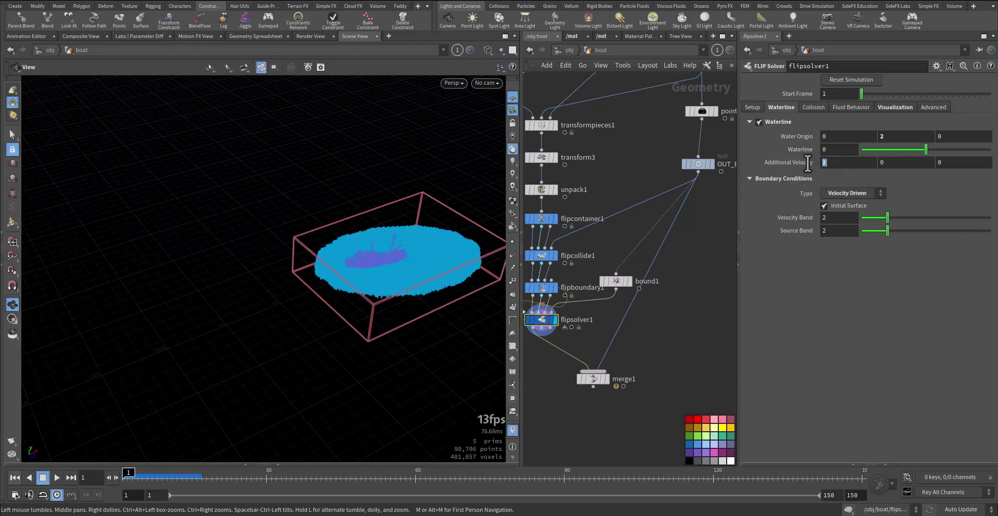
pyautogui.write('4')
pyautogui.press('Return')
pyautogui.press('Up')
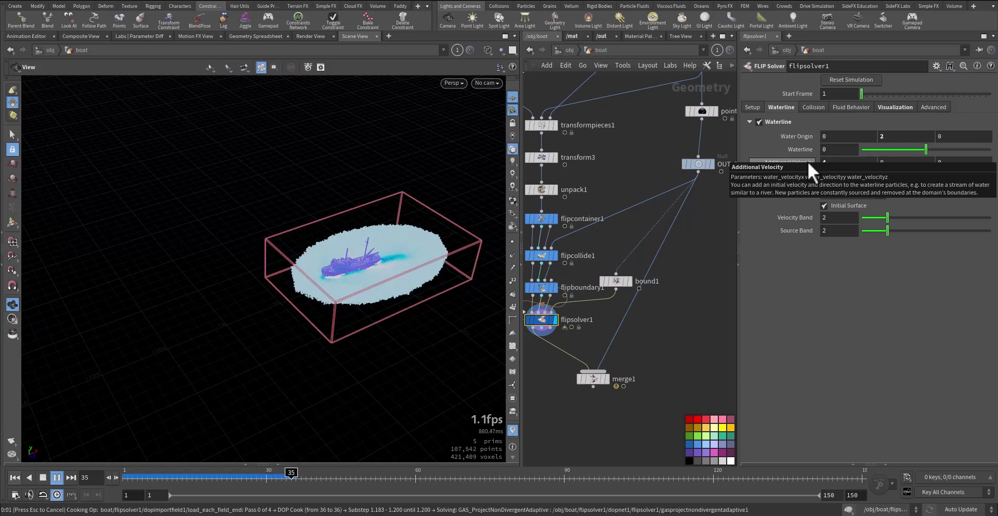
pyautogui.press('Escape')
pyautogui.moveTo(319, 283); pyautogui.dragTo(585, 263, button='right')
pyautogui.hotkey('ctrl', 'Up')
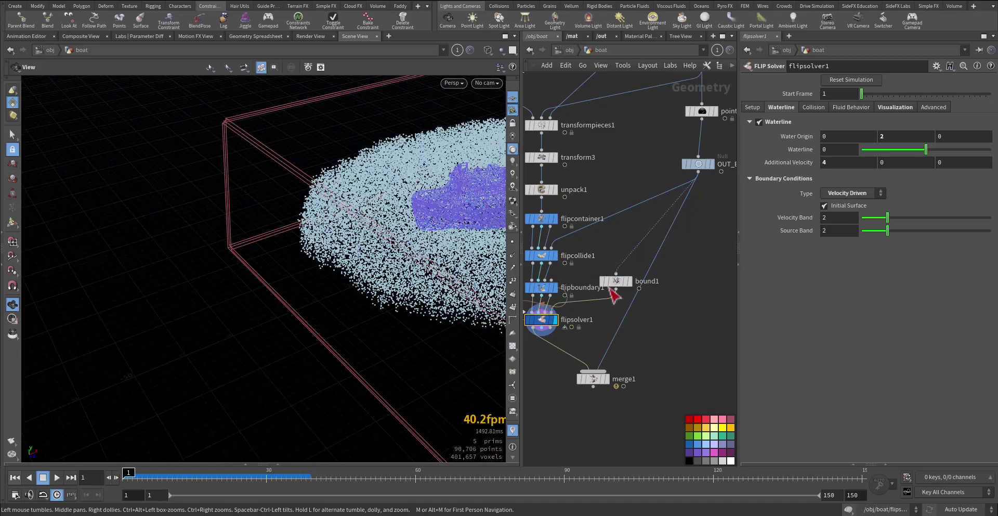
# Step: Refine the fluid by setting flipcontainer1's Particle Separation to 0.1
pyautogui.moveTo(613, 167); pyautogui.dragTo(674, 178, button='middle')
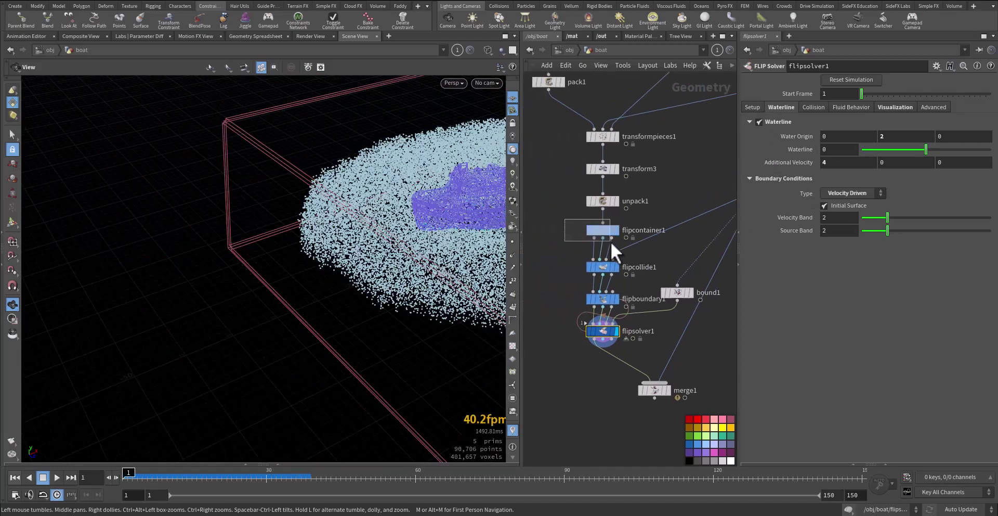
pyautogui.moveTo(611, 242); pyautogui.dragTo(610, 241)
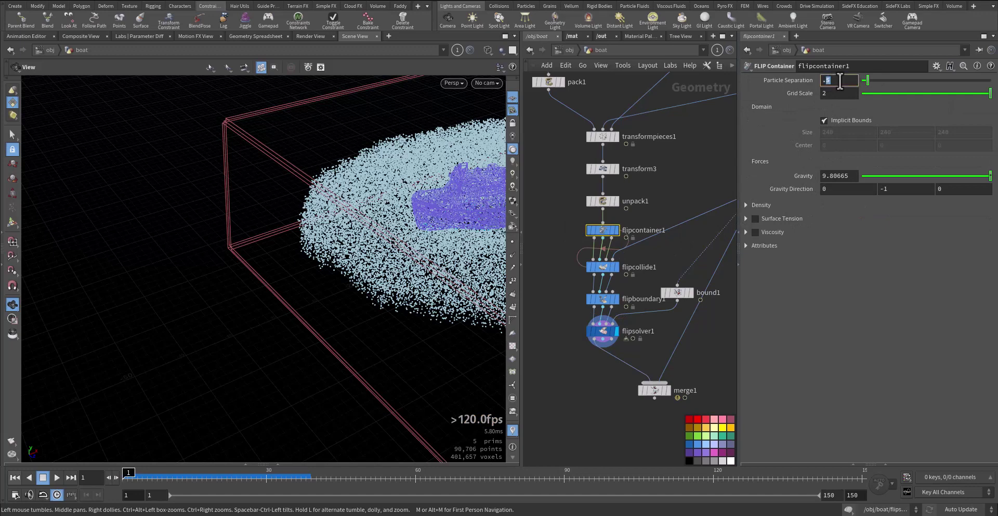
pyautogui.write('1')
pyautogui.press('Return')
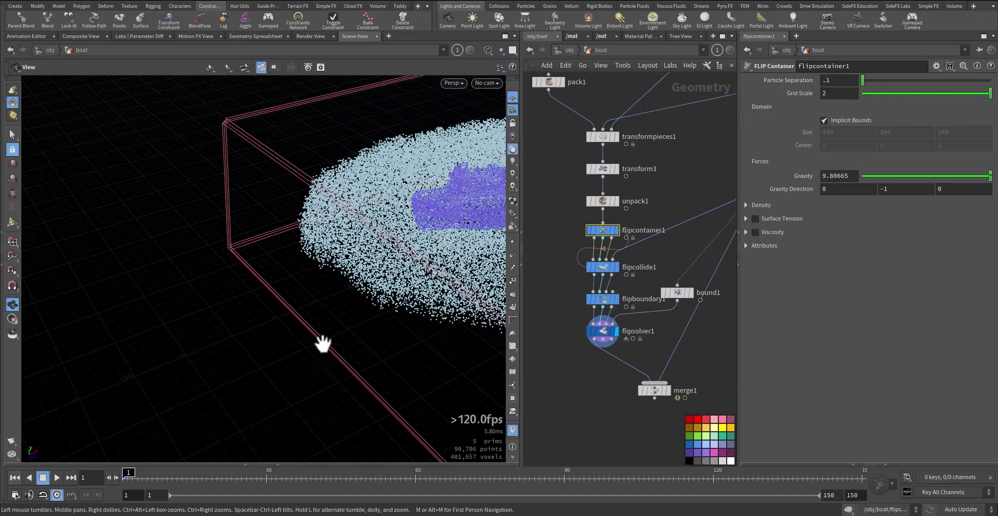
pyautogui.scroll(-3, 398, 286)
pyautogui.moveTo(404, 283); pyautogui.dragTo(346, 285, button='middle')
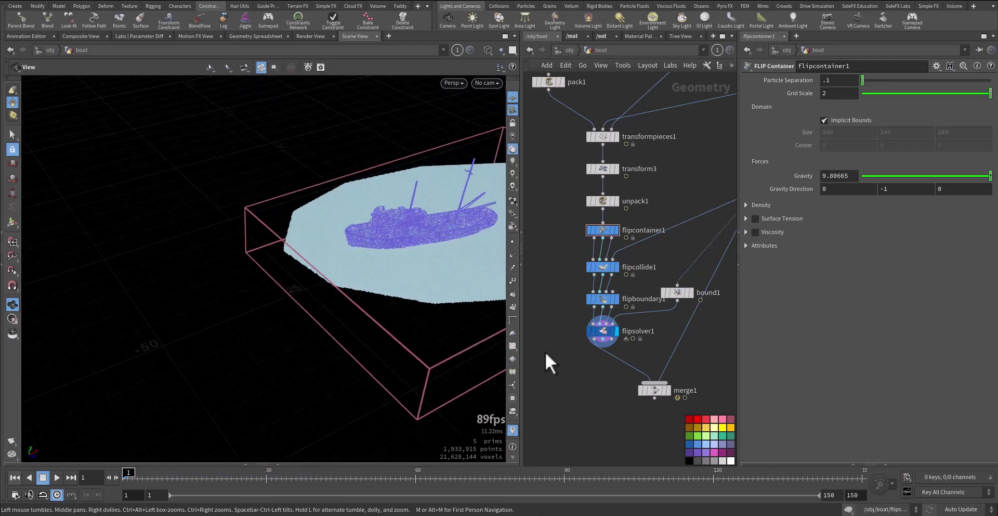
# Step: Review the fluid behavior, collision and waterline settings of flipsolver1
pyautogui.click(618, 327)
pyautogui.click(849, 108)
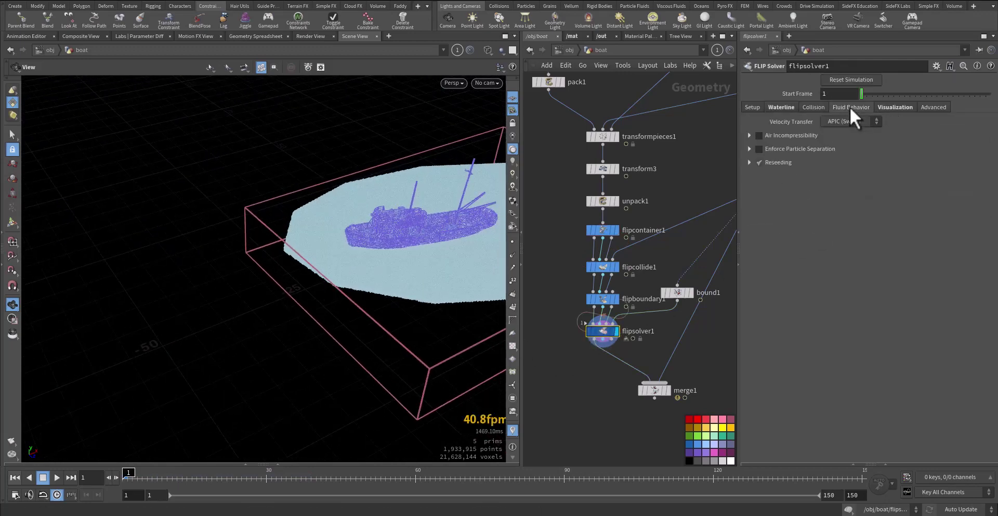
pyautogui.click(813, 108)
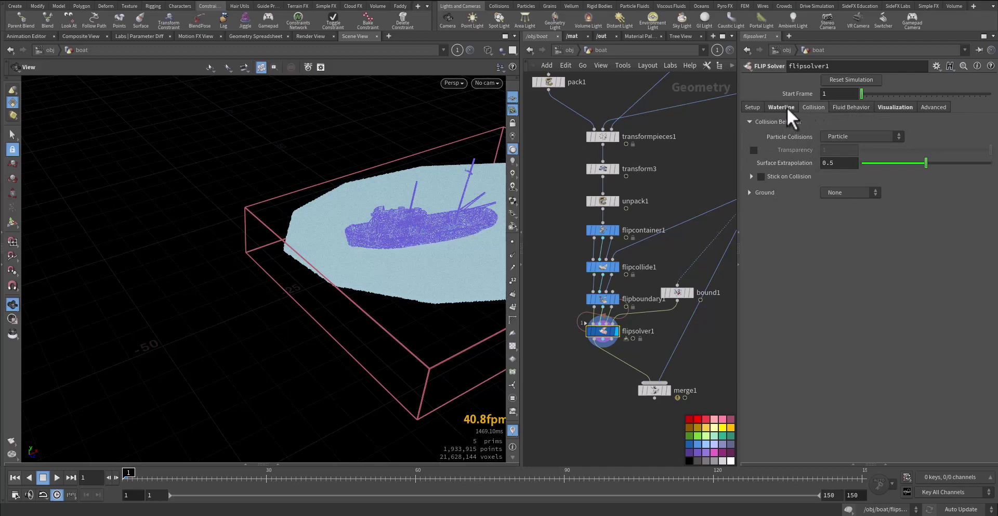
pyautogui.click(787, 107)
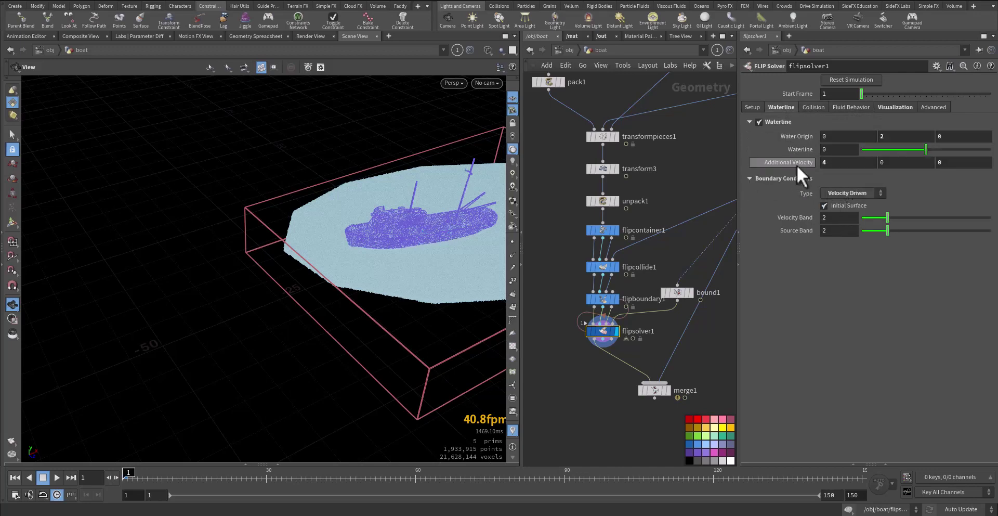
pyautogui.moveTo(790, 163)
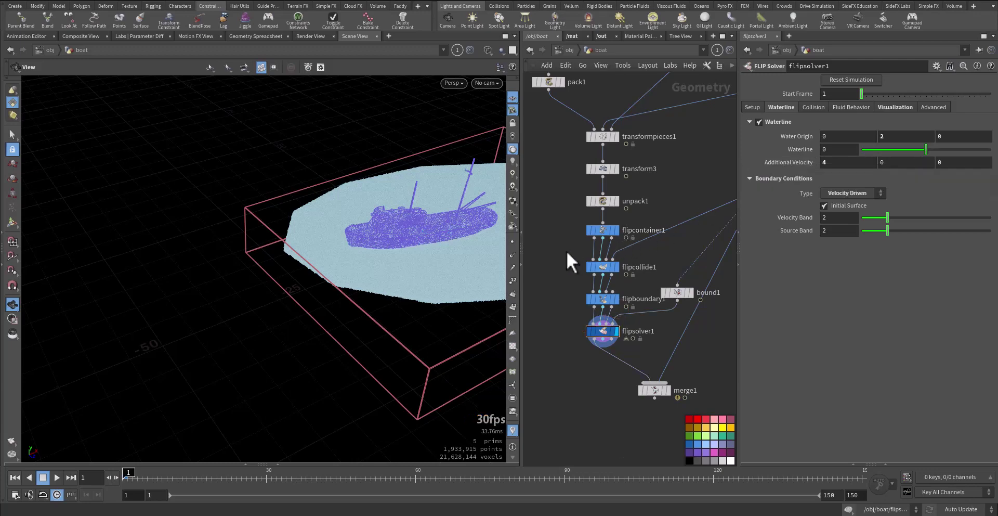
# Step: Play the simulation past frame 50, rewind it, and replay it closer to the boat
pyautogui.press('Up')
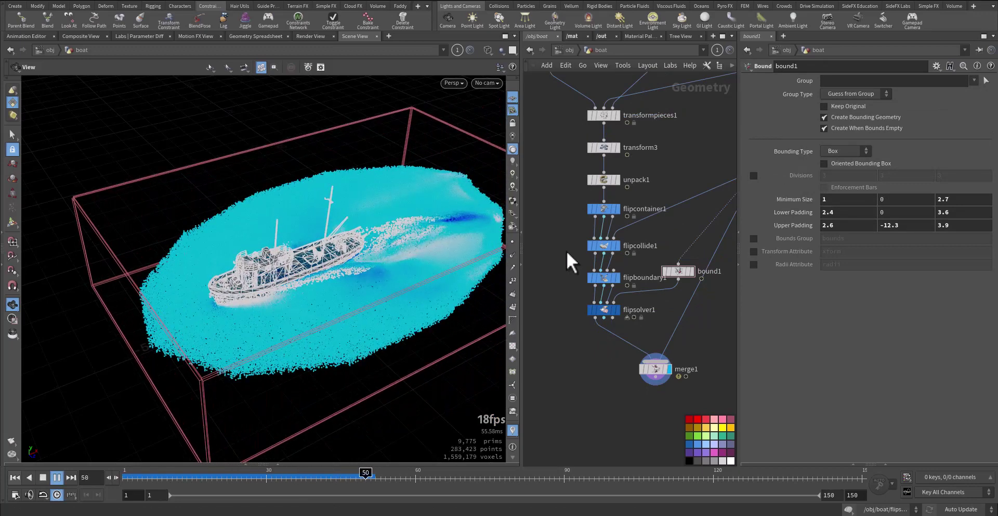
pyautogui.press('Escape')
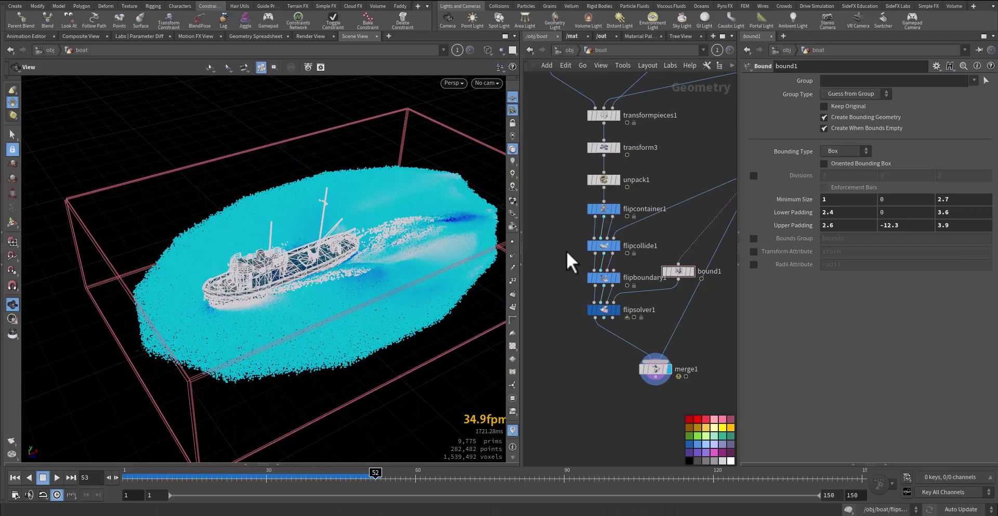
pyautogui.hotkey('ctrl', 'Up')
pyautogui.moveTo(404, 232); pyautogui.dragTo(383, 241, button='middle')
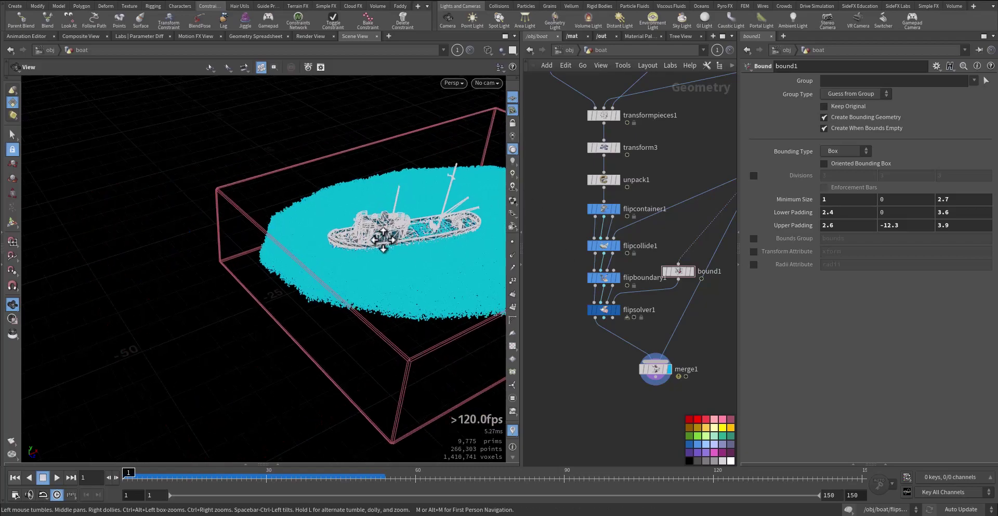
pyautogui.scroll(5, 351, 233)
pyautogui.press('Up')
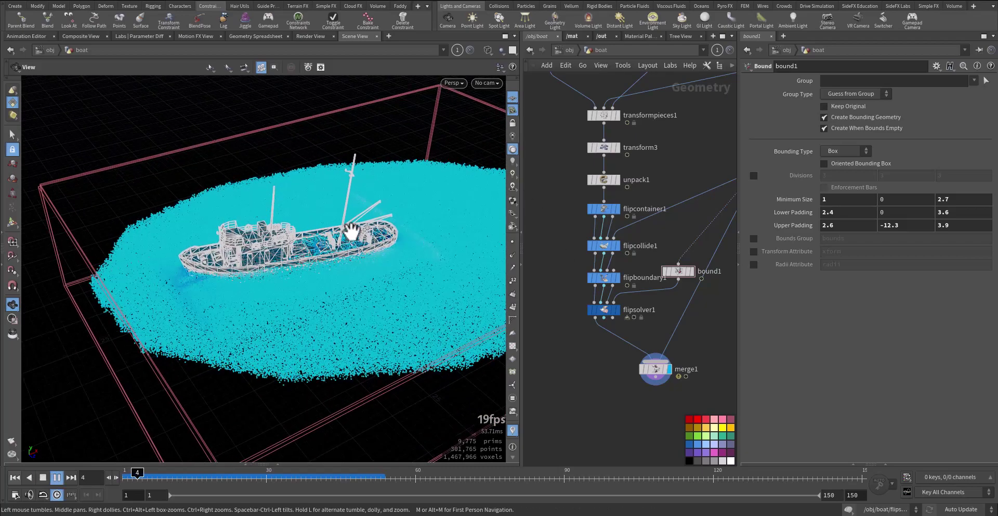
pyautogui.scroll(5, 352, 232)
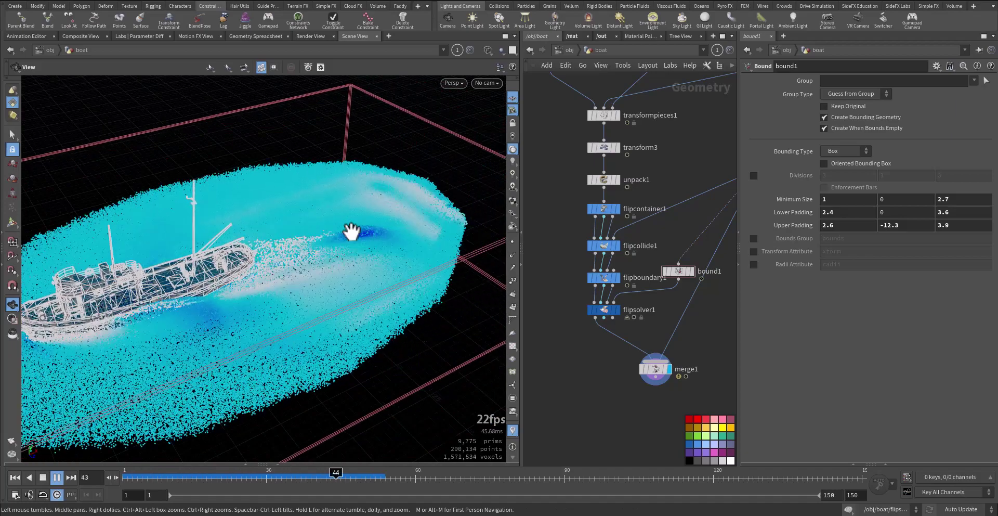
# Step: Replay the simulation from frame 1 to examine the wake near the domain's edge, and return to frame 1
pyautogui.hotkey('ctrl', 'Up')
pyautogui.press('Up')
pyautogui.scroll(8, 351, 232)
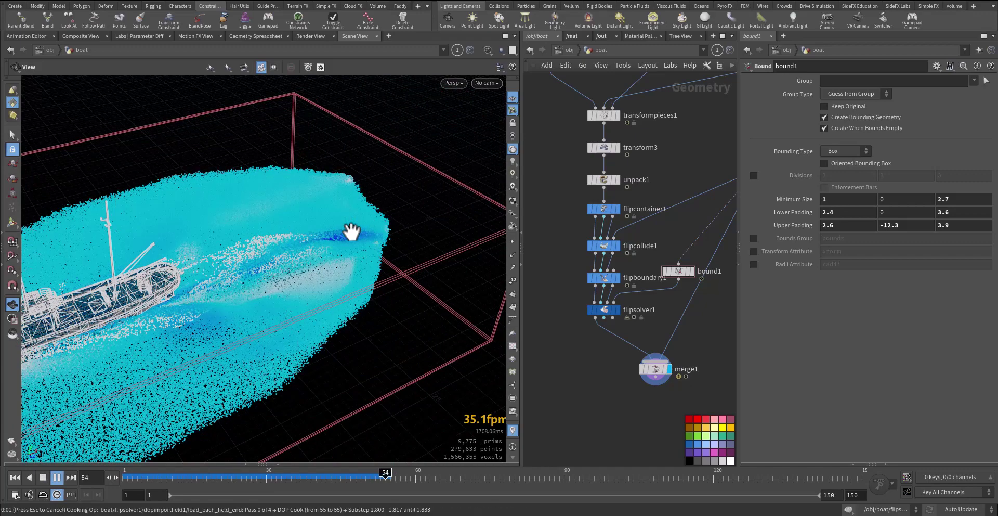
pyautogui.scroll(-1, 351, 232)
pyautogui.press('Escape')
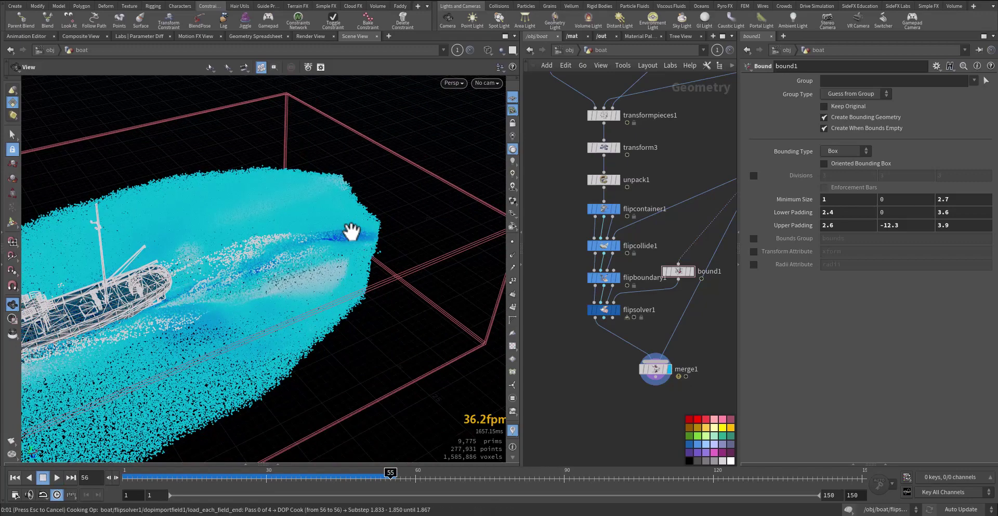
pyautogui.hotkey('ctrl', 'Up')
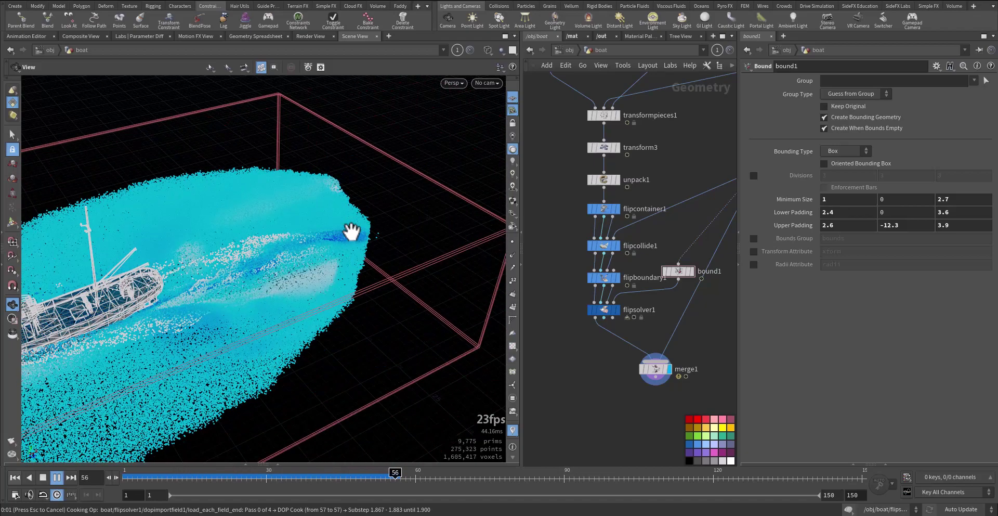
pyautogui.hotkey('ctrl', 'Up')
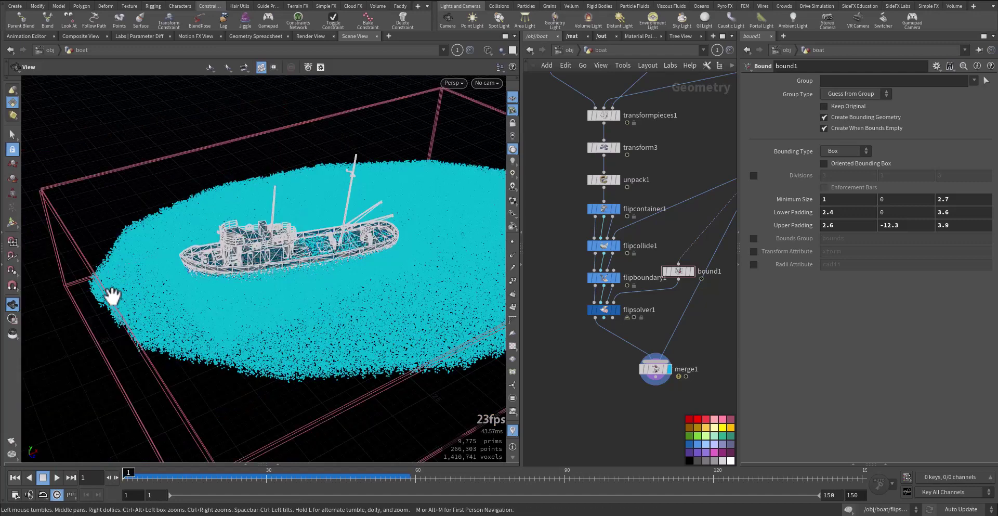
# Step: Set flipsolver1's Additional Velocity X to 0
pyautogui.click(604, 310)
pyautogui.click(779, 108)
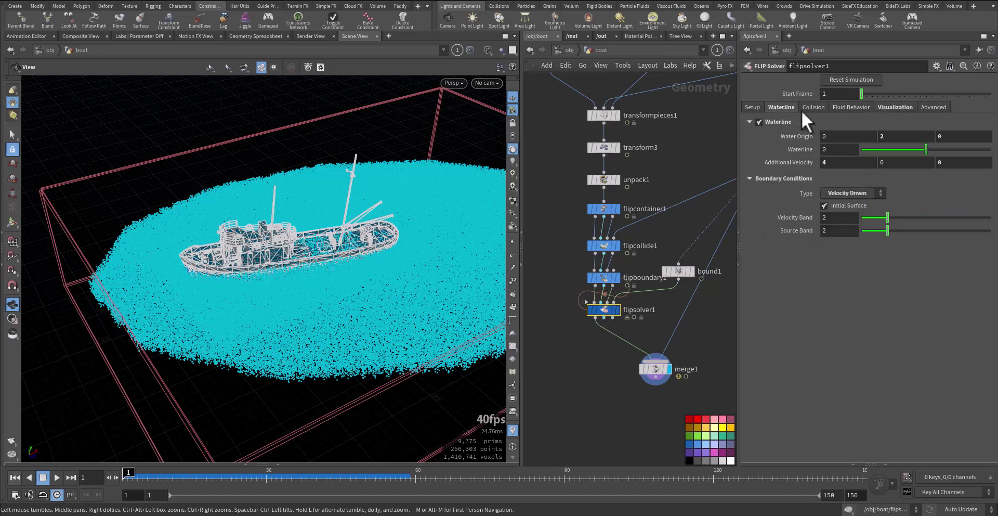
pyautogui.press('Return')
pyautogui.write('0')
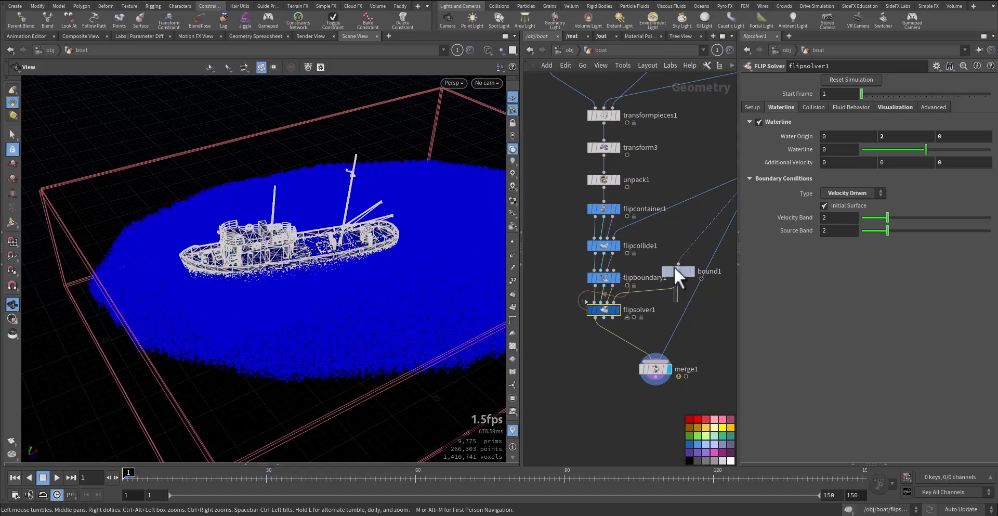
# Step: Delete bound1, then display flipsolver1 and play its first frames before rewinding to frame 1
pyautogui.click(677, 271)
pyautogui.press('Delete')
pyautogui.click(619, 311)
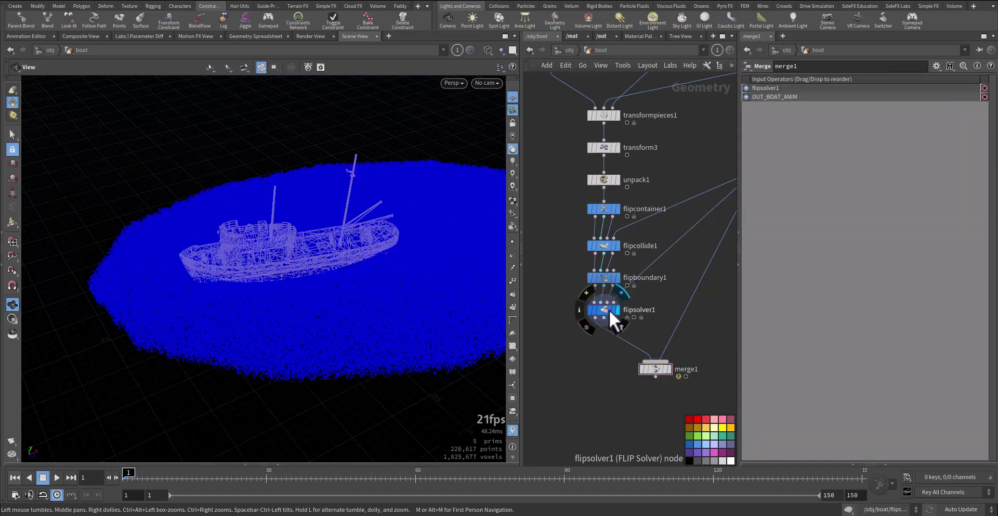
pyautogui.click(607, 310)
pyautogui.moveTo(606, 310)
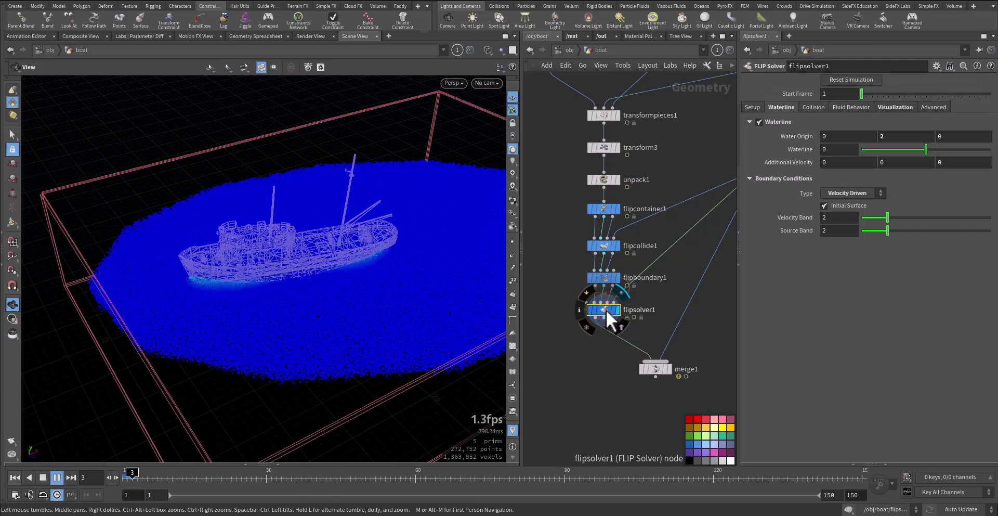
pyautogui.hotkey('ctrl', 'Up')
# Step: Display OUT_BOAT_ANIM and scrub the timeline to frame 114 to check the boat's path
pyautogui.moveTo(575, 364); pyautogui.dragTo(625, 340, button='middle')
pyautogui.moveTo(408, 283); pyautogui.dragTo(252, 327, button='right')
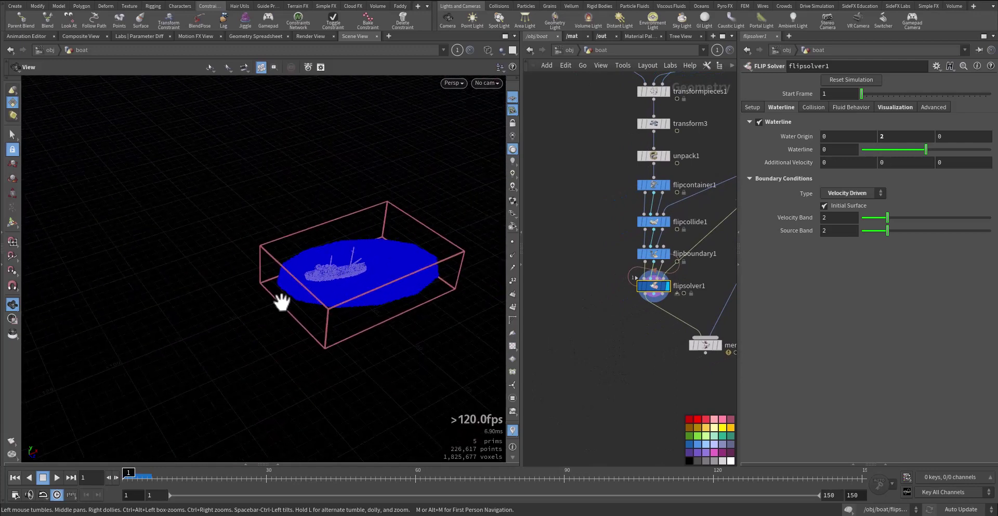
pyautogui.moveTo(616, 307); pyautogui.dragTo(481, 373, button='middle')
pyautogui.moveTo(689, 284); pyautogui.dragTo(648, 329, button='middle')
pyautogui.click(649, 244)
pyautogui.click(642, 246)
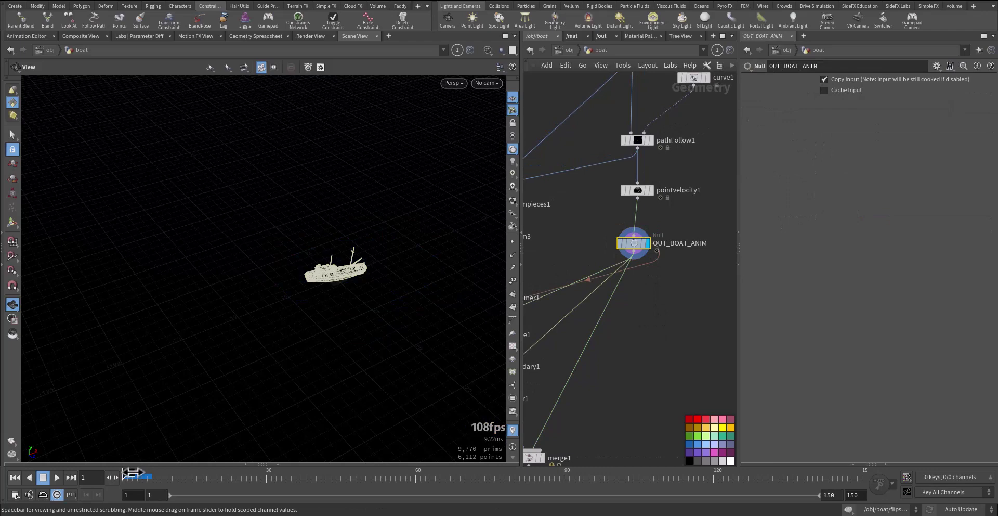
pyautogui.moveTo(133, 473); pyautogui.dragTo(684, 471)
pyautogui.moveTo(300, 276); pyautogui.dragTo(270, 265, button='middle')
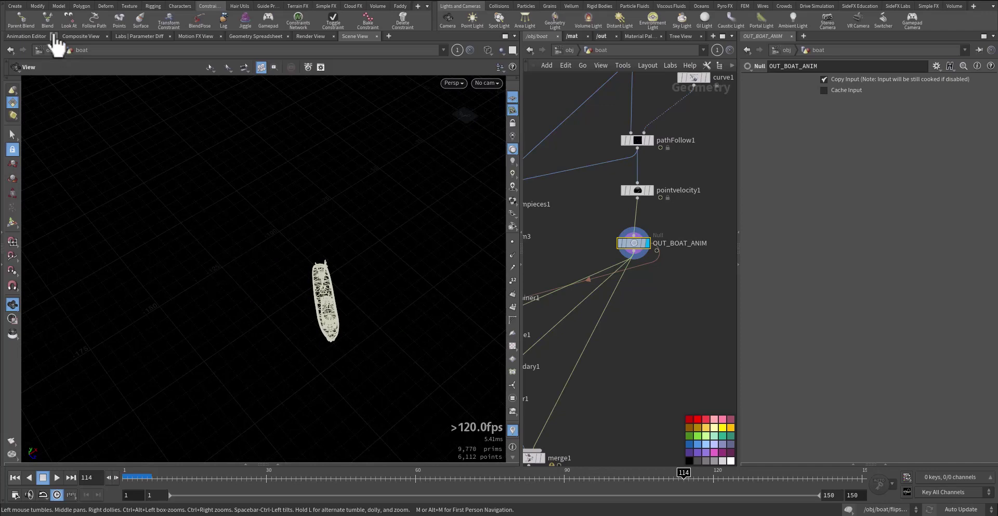
# Step: Create a Box at object level near the boat and cut its box1 node from inside box_object1
pyautogui.click(15, 6)
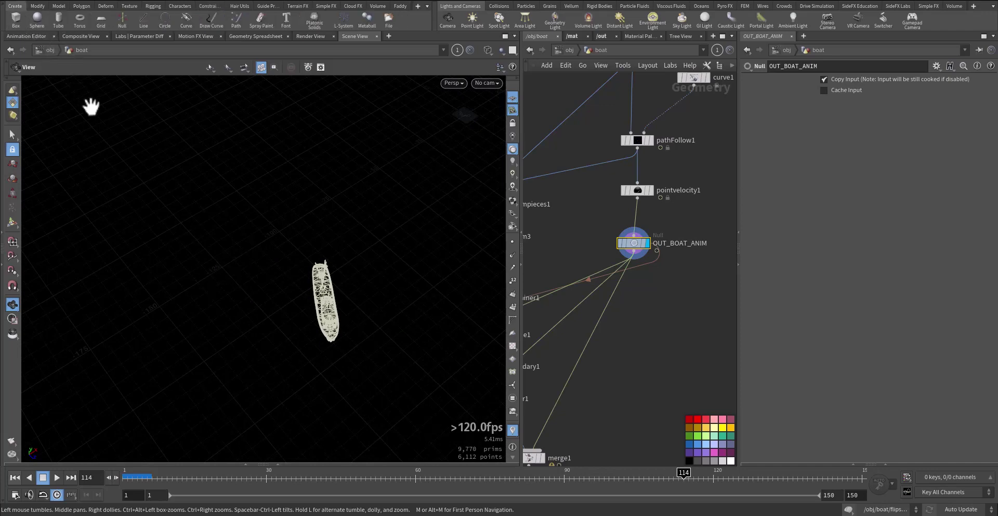
pyautogui.click(16, 22)
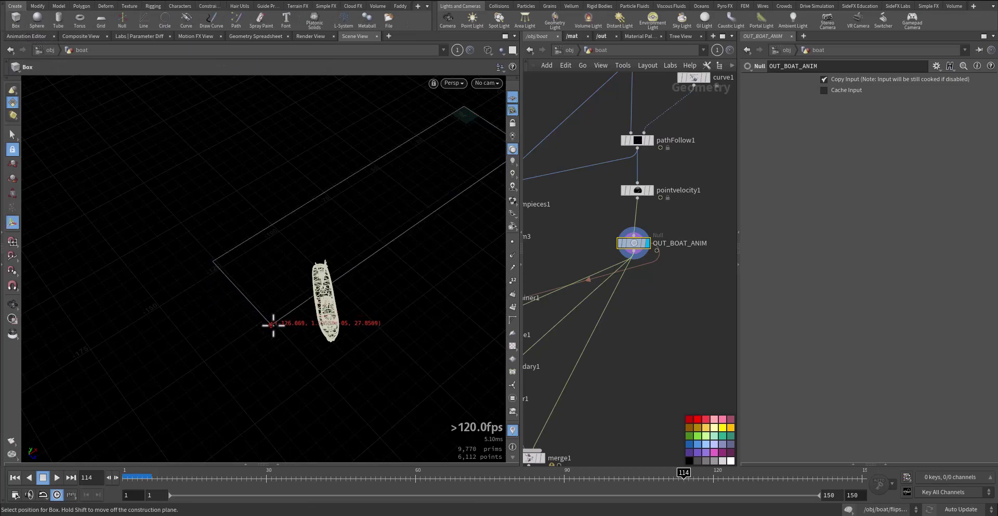
pyautogui.click(274, 320)
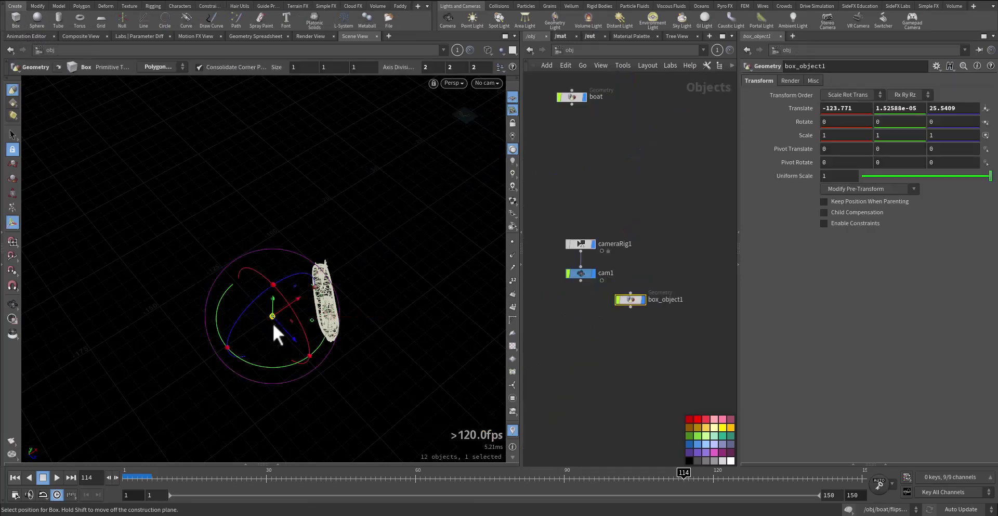
pyautogui.doubleClick(632, 298)
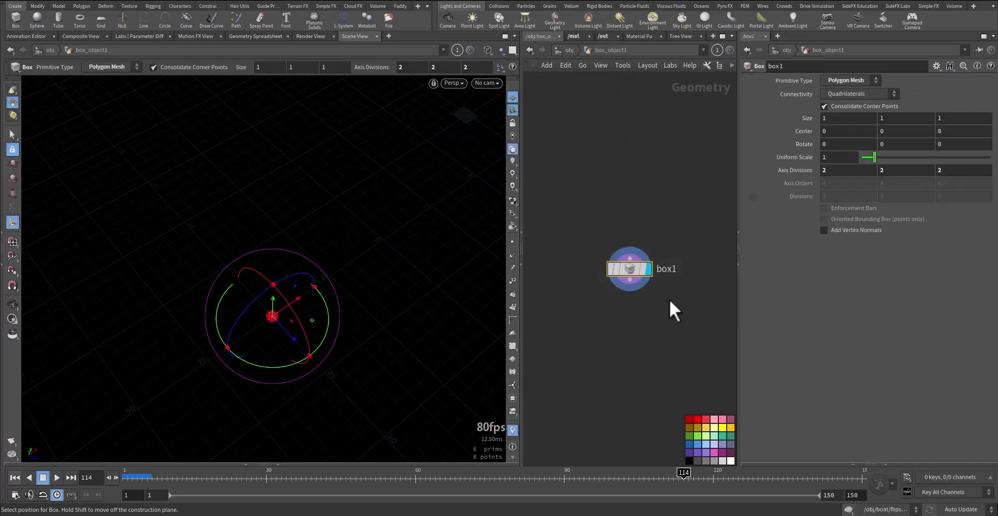
pyautogui.hotkey('ctrl', 'x')
# Step: Delete the emptied box_object1 from the object network
pyautogui.click(570, 50)
pyautogui.click(631, 299)
pyautogui.press('Delete')
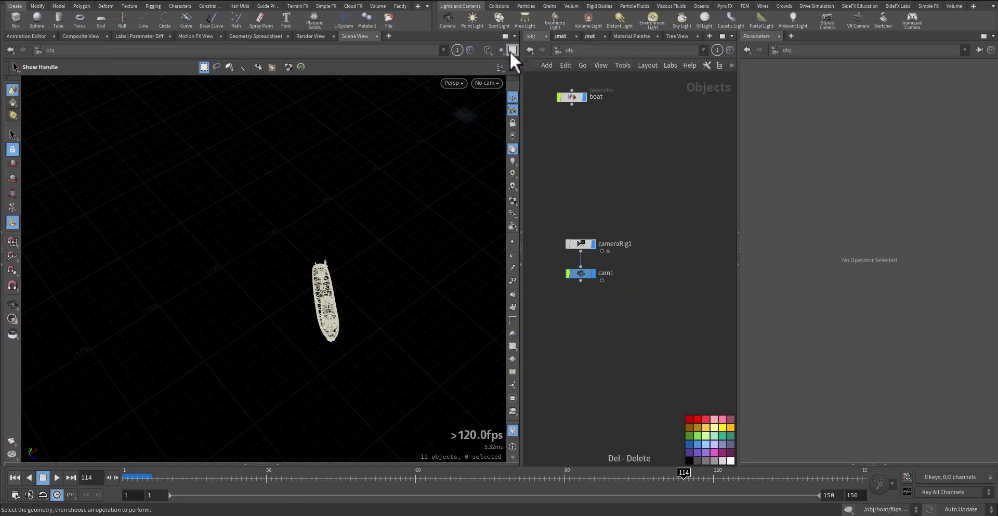
# Step: Set the viewport tool options to Create in Context
pyautogui.click(501, 66)
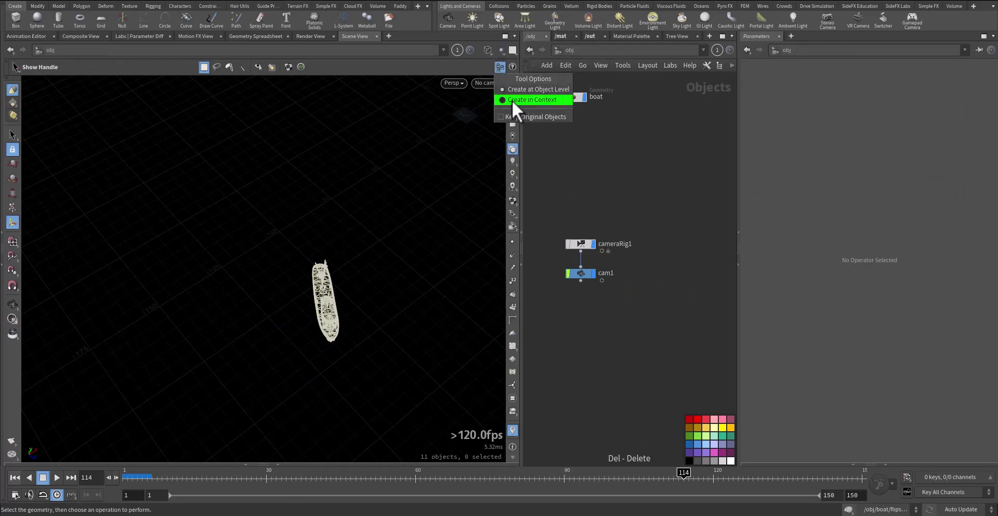
pyautogui.click(517, 99)
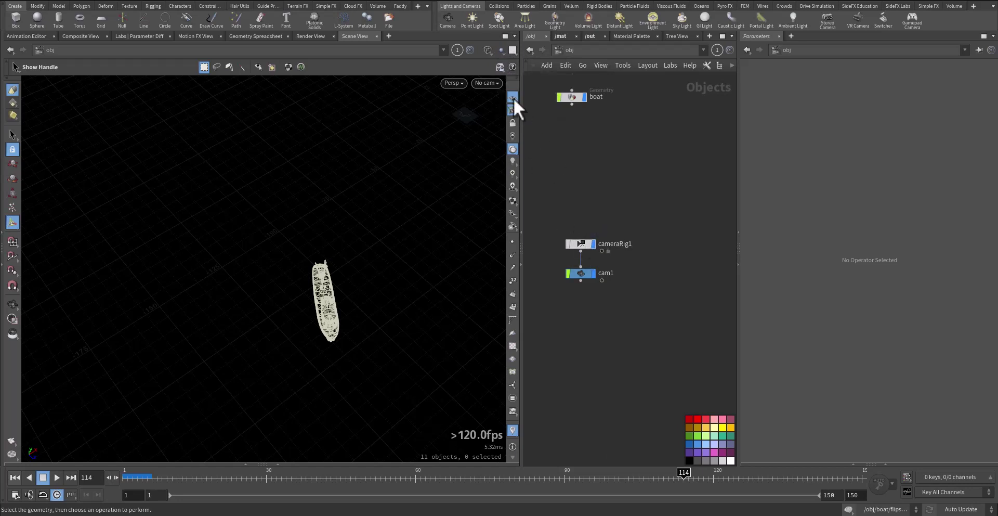
pyautogui.click(499, 66)
pyautogui.click(551, 116)
# Step: Paste box1 into the boat geometry network near OUT_BOAT_ANIM and template OUT_BOAT_ANIM
pyautogui.moveTo(568, 195); pyautogui.dragTo(636, 290, button='middle')
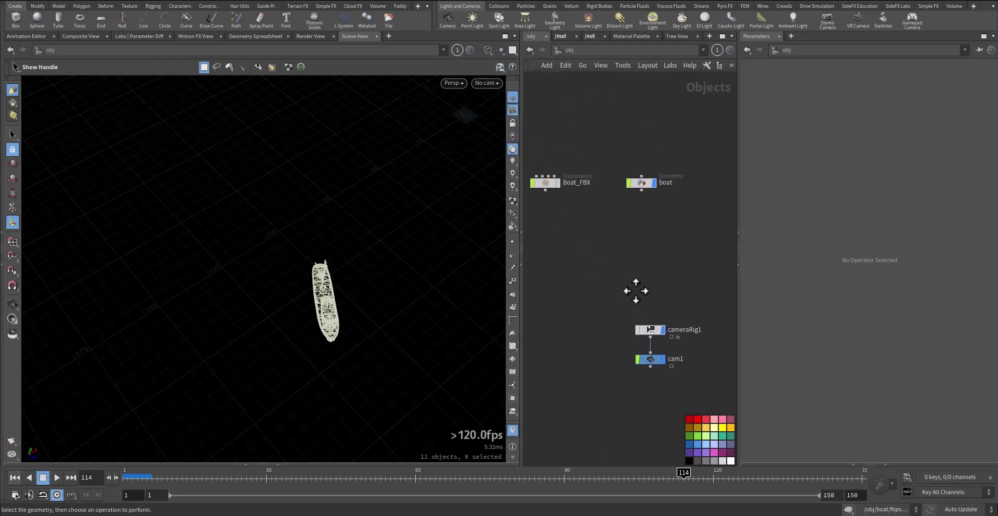
pyautogui.doubleClick(641, 182)
pyautogui.moveTo(624, 335); pyautogui.dragTo(718, 275, button='middle')
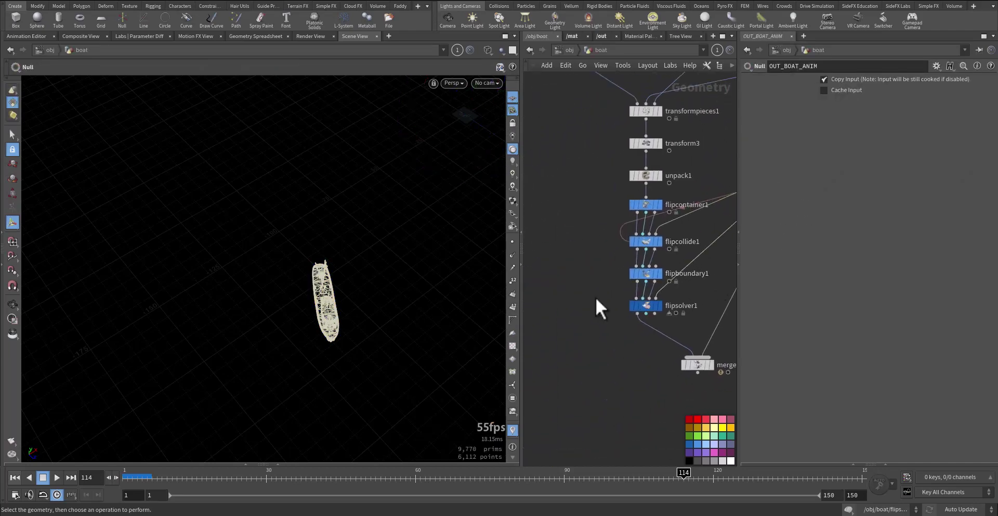
pyautogui.moveTo(596, 299); pyautogui.dragTo(468, 285, button='middle')
pyautogui.hotkey('ctrl', 'v')
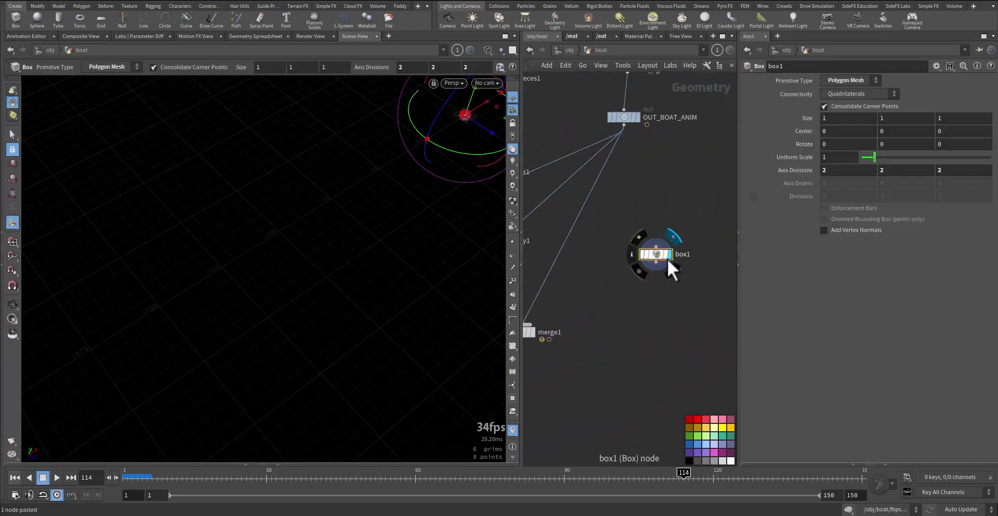
pyautogui.click(635, 118)
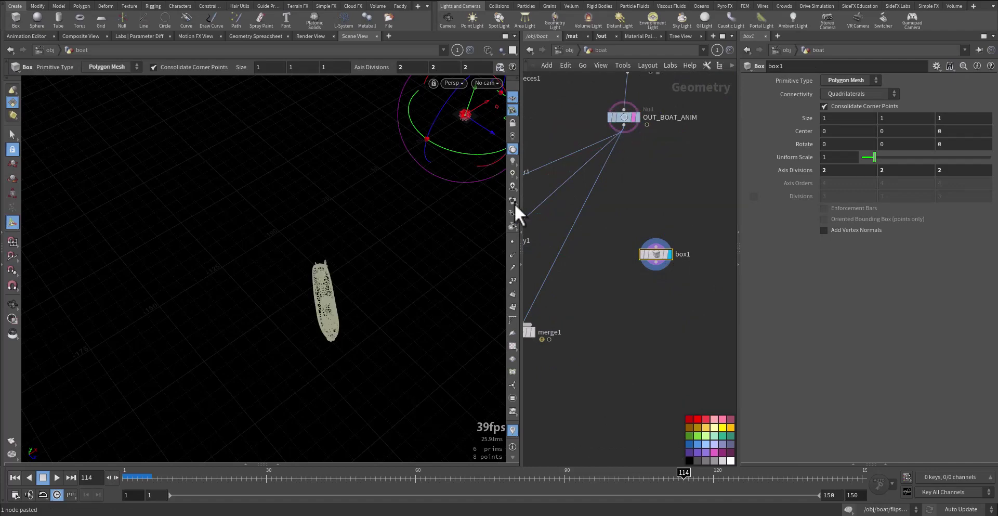
# Step: Move box1 over the boat, resize it to about 29.4 × 41.7 × 40.6, and shade the viewport
pyautogui.moveTo(481, 105); pyautogui.dragTo(316, 333)
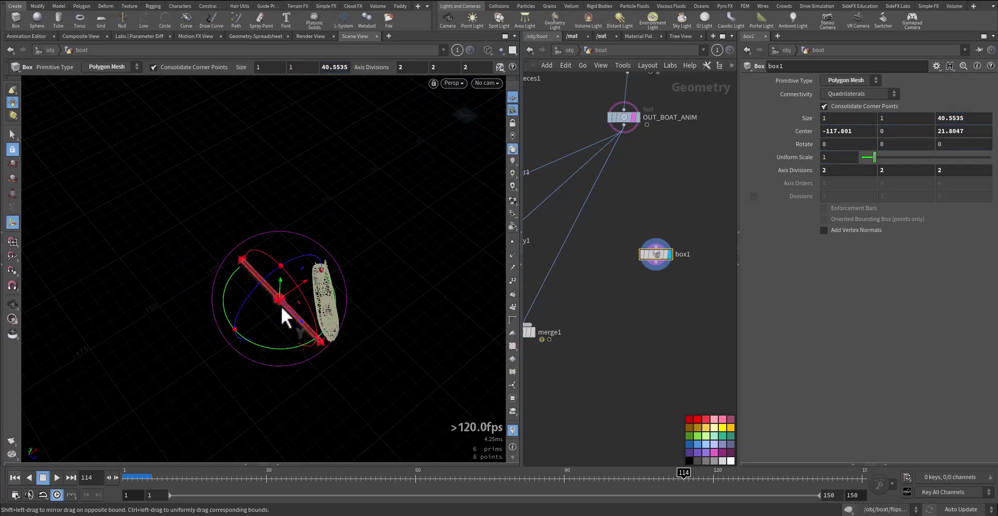
pyautogui.moveTo(276, 302); pyautogui.dragTo(279, 264)
pyautogui.hotkey('ctrl', 'z')
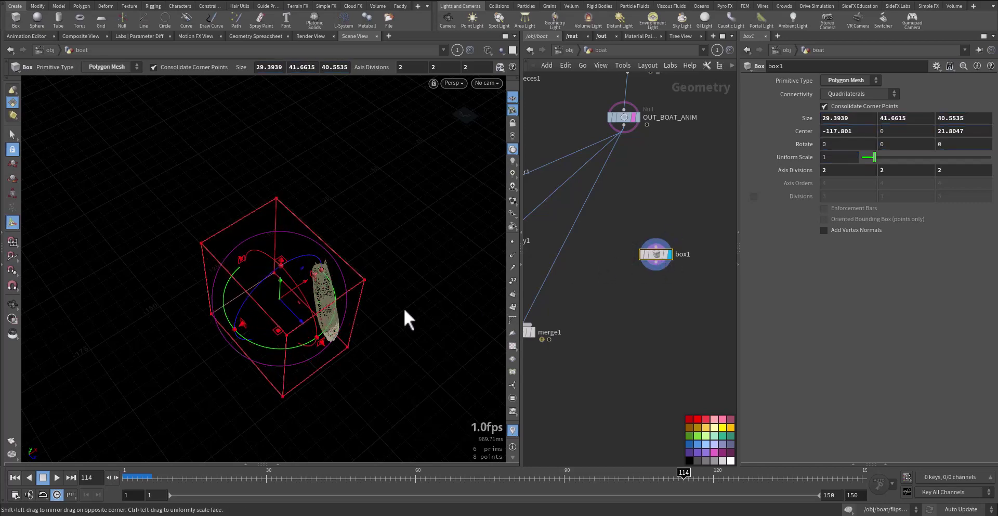
pyautogui.press('Escape')
pyautogui.keyDown('alt'); pyautogui.moveTo(355, 318); pyautogui.dragTo(359, 313); pyautogui.keyUp('alt')
pyautogui.hotkey('shift', 'w')
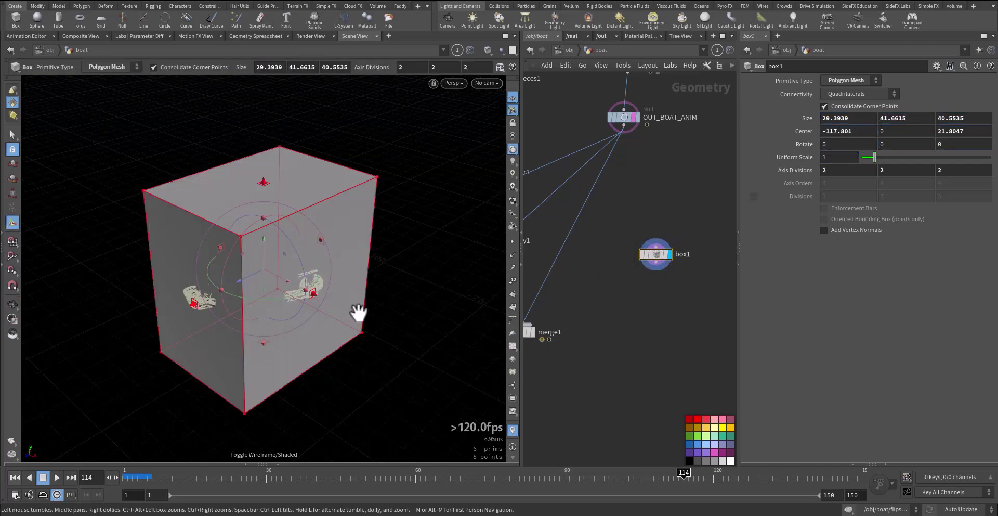
pyautogui.keyDown('alt'); pyautogui.moveTo(301, 328); pyautogui.dragTo(302, 354); pyautogui.keyUp('alt')
pyautogui.scroll(-4, 291, 345)
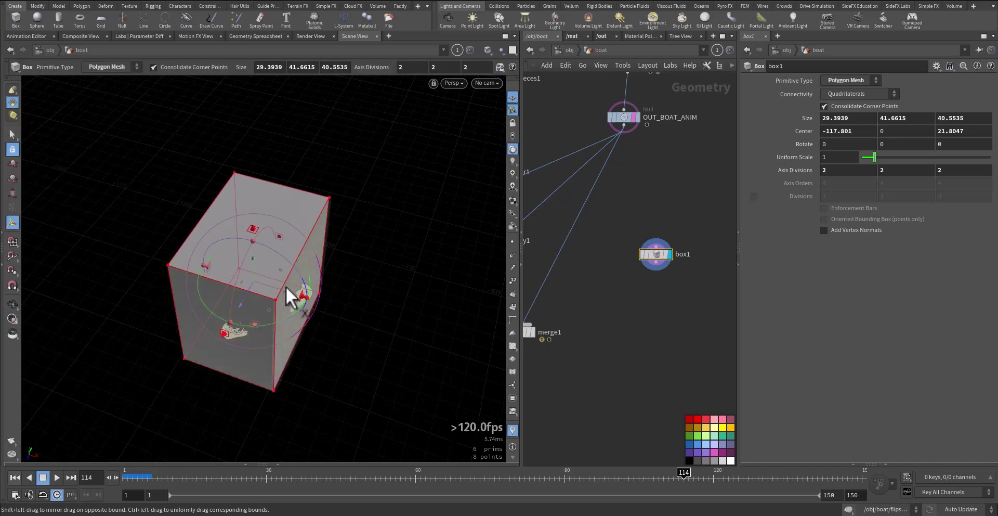
# Step: At frame 110, place box1 beside the boat at about (-144, 0, 10.8), rotated about -29.4° in Y, with 16 axis divisions
pyautogui.moveTo(685, 468); pyautogui.dragTo(658, 480)
pyautogui.moveTo(271, 310); pyautogui.dragTo(186, 270)
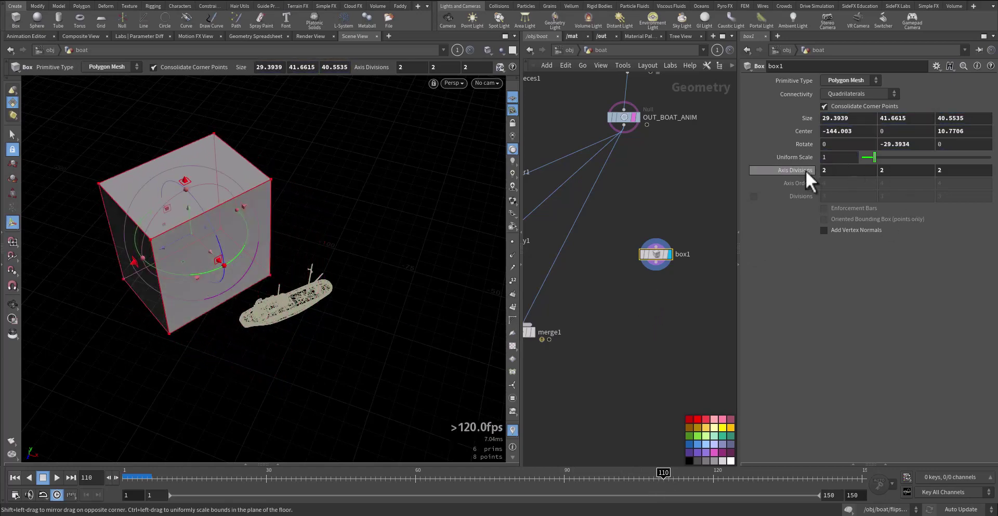
pyautogui.moveTo(806, 170); pyautogui.dragTo(879, 171)
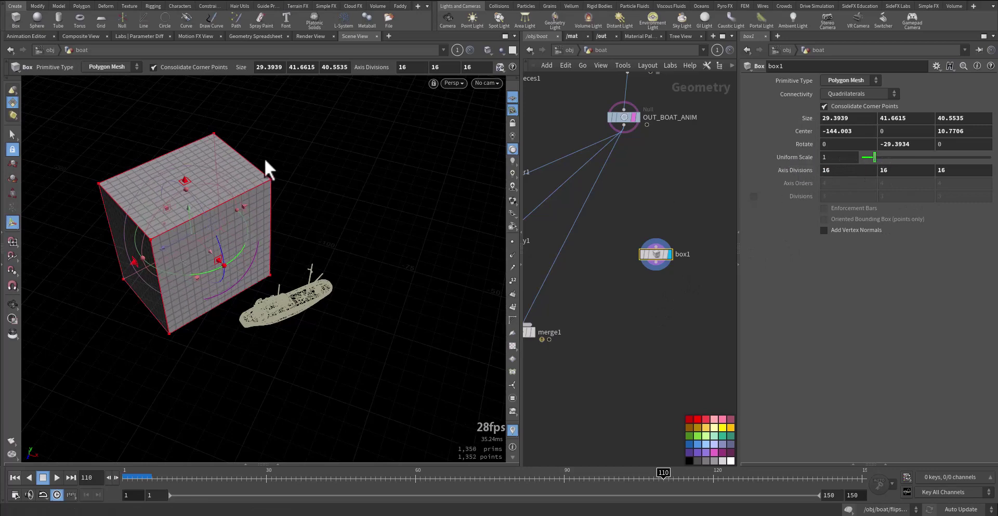
# Step: Set the viewport selection mode to edges and stretch box1's height to about 41.85
pyautogui.rightClick(14, 100)
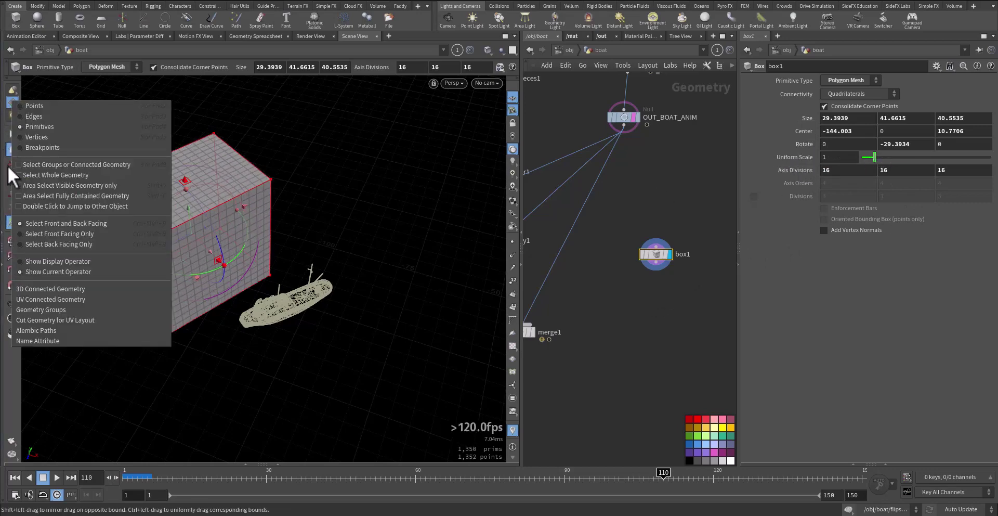
pyautogui.click(7, 165)
pyautogui.rightClick(11, 104)
pyautogui.click(30, 119)
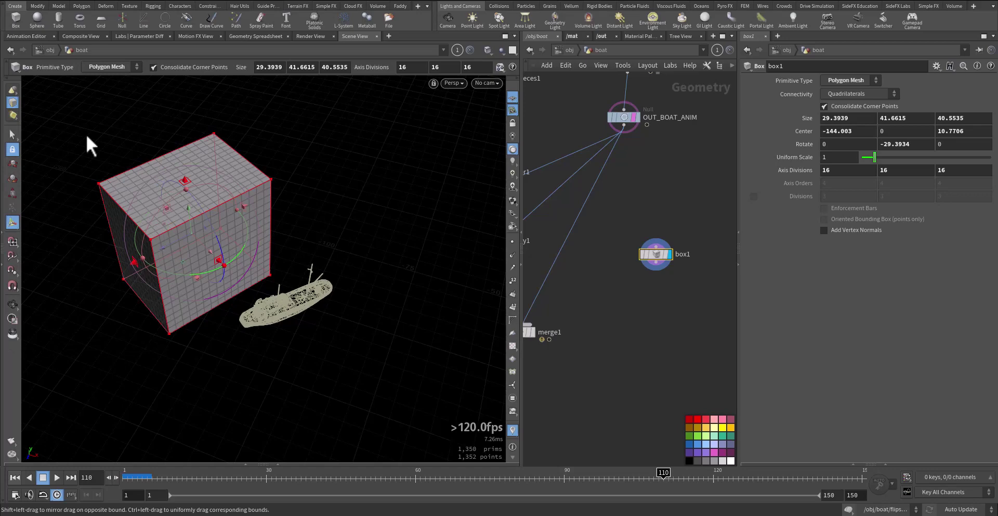
pyautogui.moveTo(245, 163); pyautogui.dragTo(248, 162)
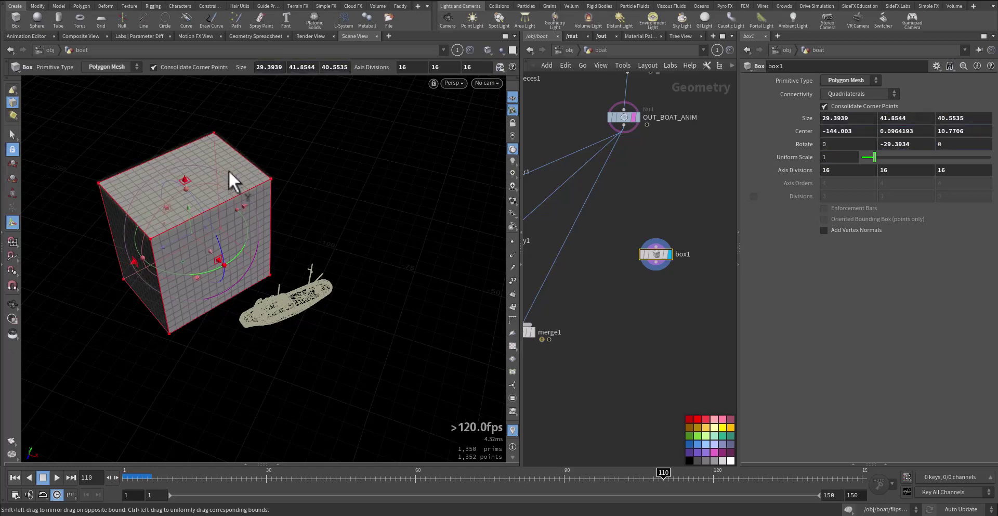
pyautogui.click(55, 8)
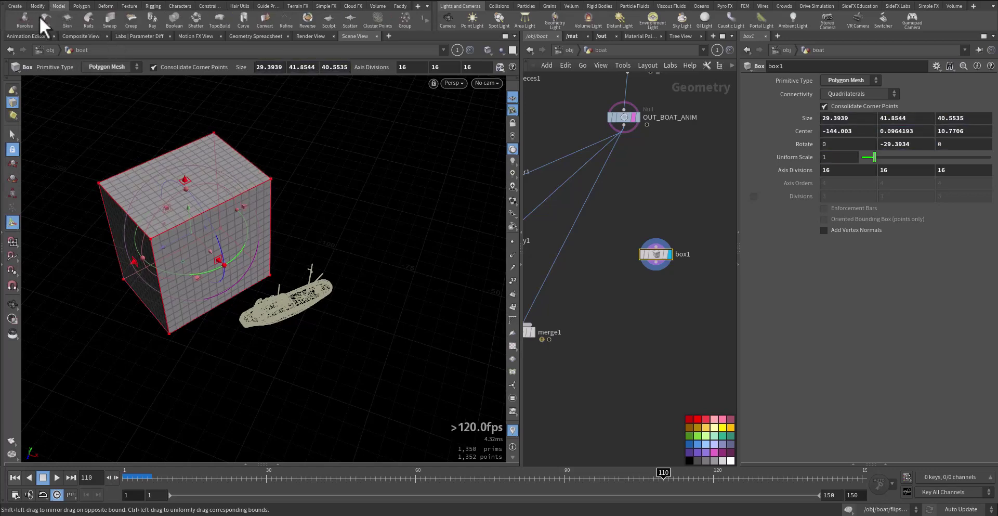
pyautogui.click(81, 6)
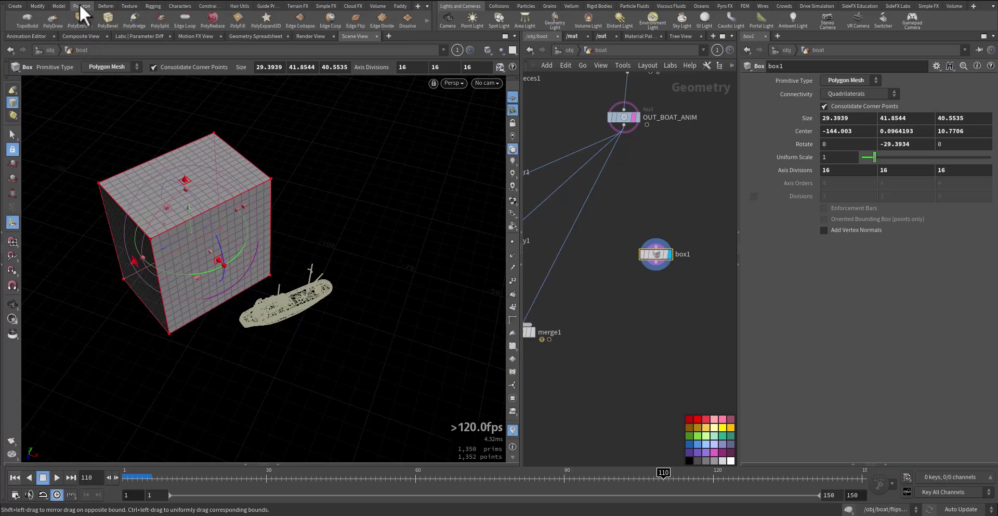
pyautogui.click(41, 6)
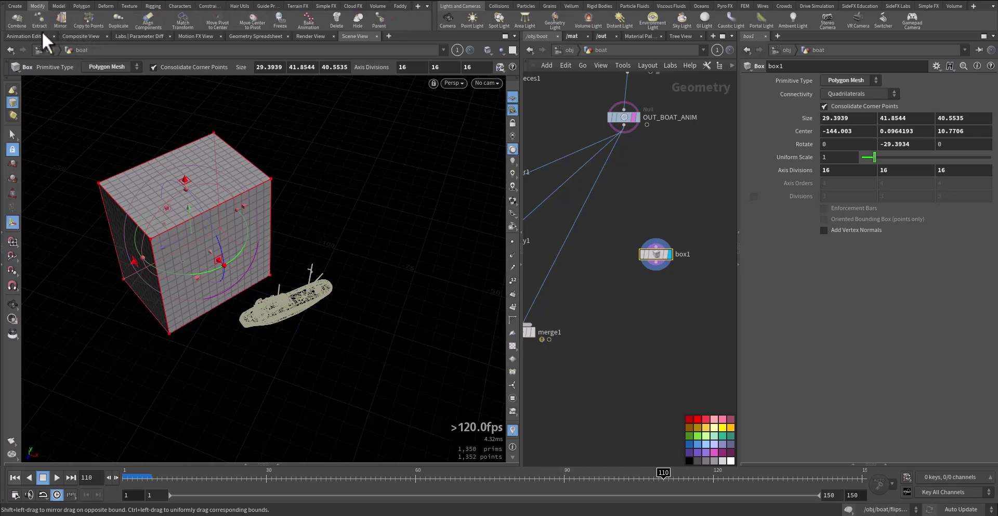
pyautogui.click(59, 5)
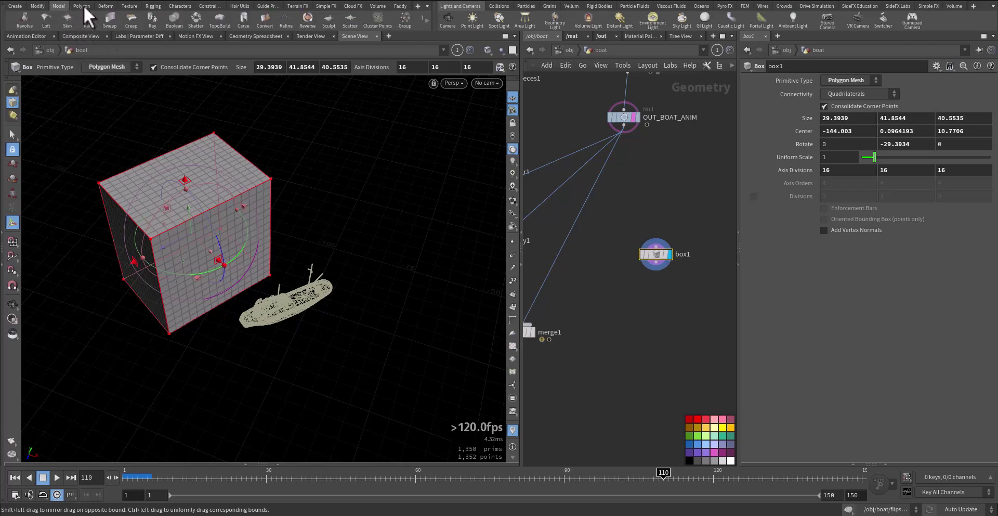
pyautogui.click(84, 7)
# Step: Try a Linear Taper on all of box1's edges, and delete the taper node
pyautogui.click(102, 7)
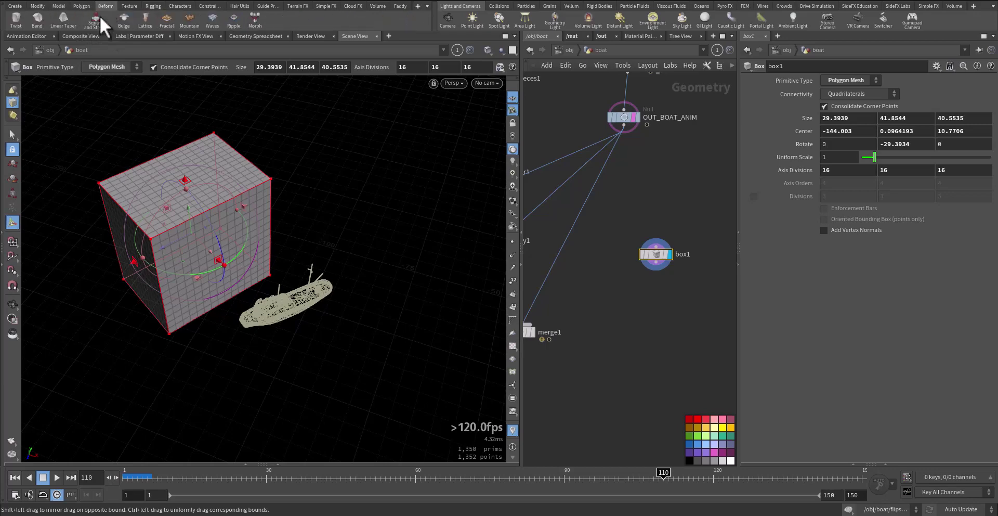
pyautogui.click(62, 20)
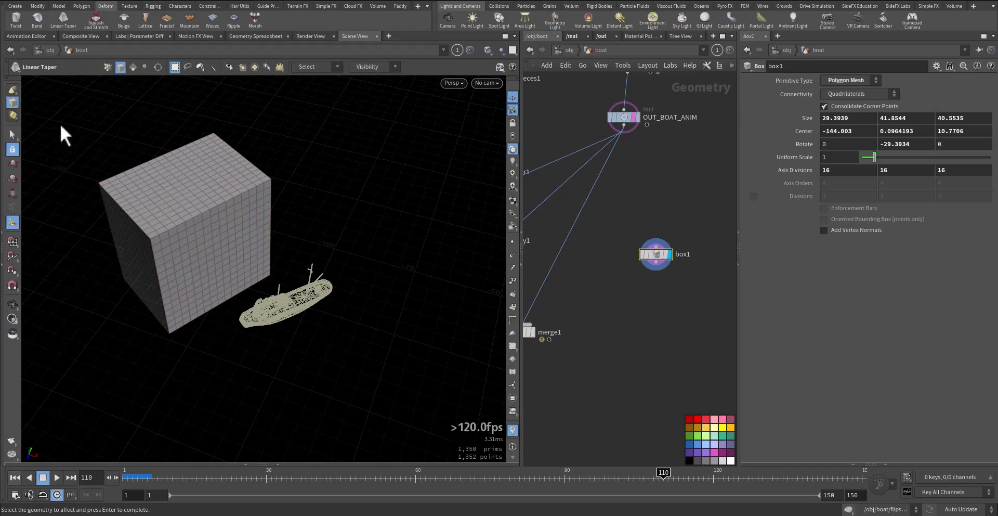
pyautogui.moveTo(47, 110); pyautogui.dragTo(284, 344)
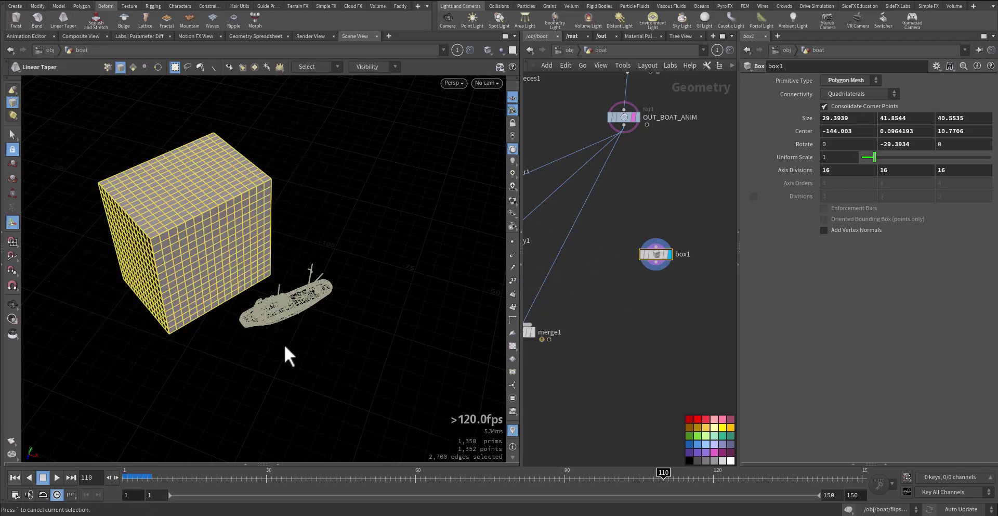
pyautogui.press('Return')
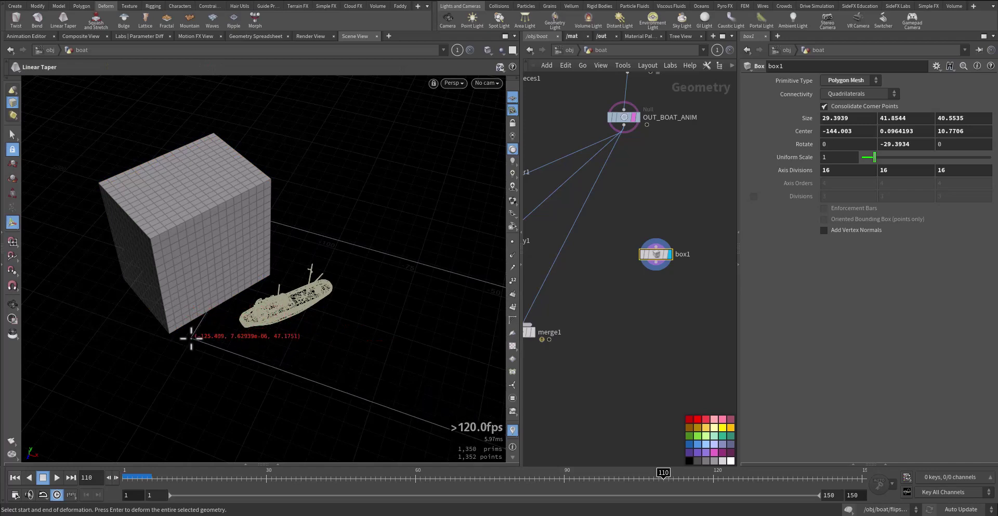
pyautogui.press('Return')
pyautogui.press('Return')
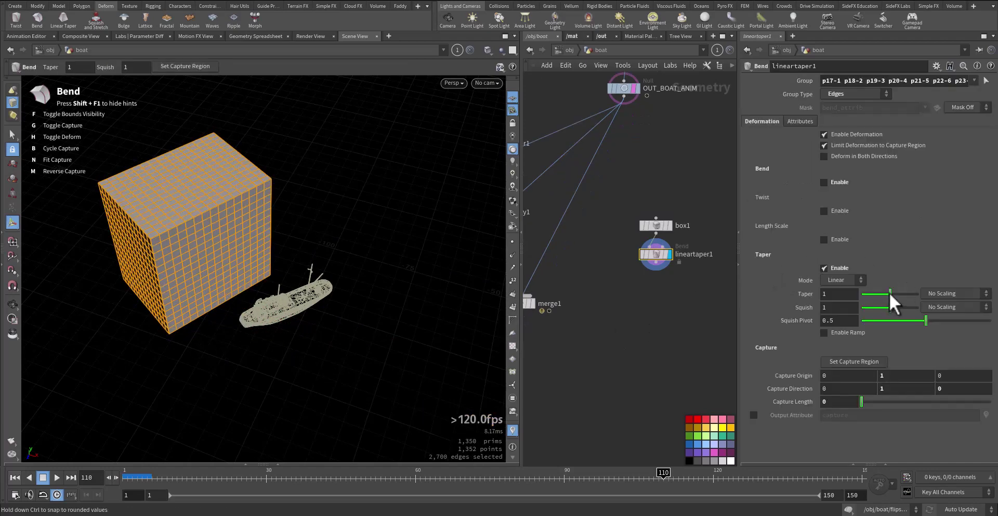
pyautogui.moveTo(891, 295)
pyautogui.mouseDown()
pyautogui.moveTo(912, 295)
pyautogui.moveTo(891, 295)
pyautogui.mouseUp()
pyautogui.press('Delete')
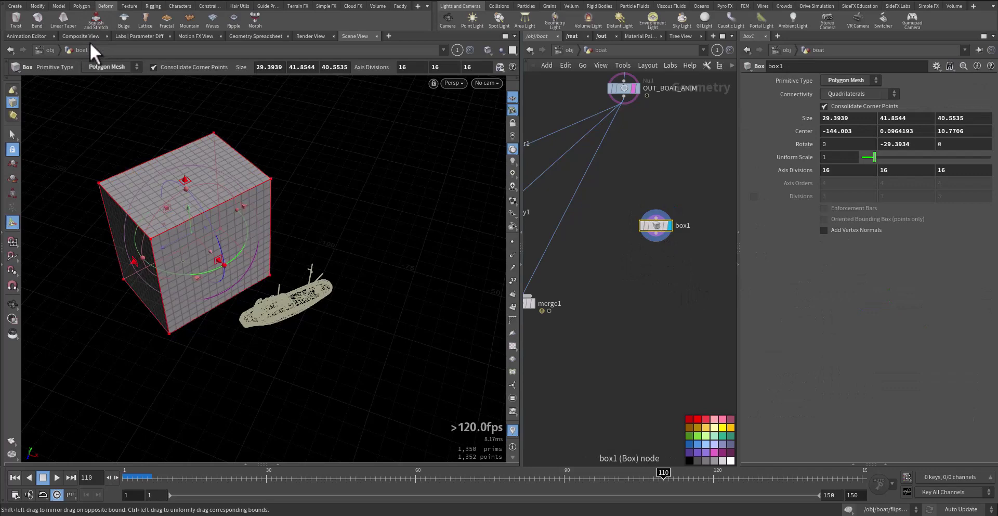
# Step: Apply a Linear Taper to all of box1's primitives, narrowing its upper end to a Taper of about 0.35
pyautogui.click(64, 21)
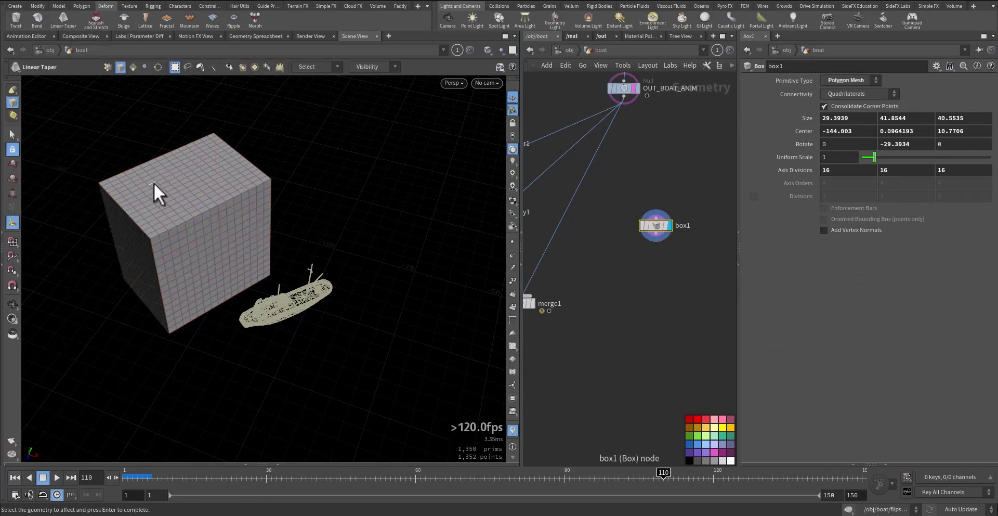
pyautogui.click(12, 102)
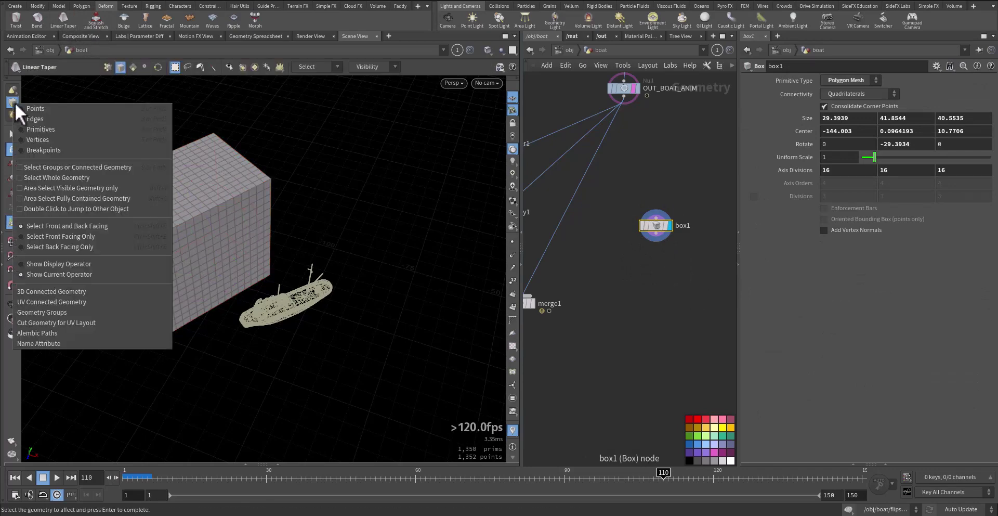
pyautogui.click(54, 130)
pyautogui.moveTo(67, 121); pyautogui.dragTo(291, 340)
pyautogui.press('Return')
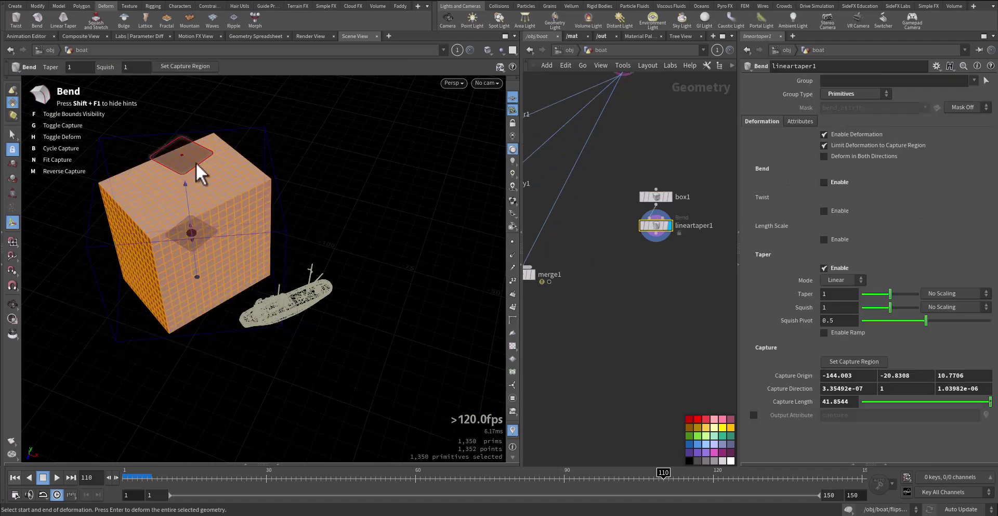
pyautogui.moveTo(195, 163); pyautogui.dragTo(205, 154)
pyautogui.keyDown('alt'); pyautogui.moveTo(206, 253); pyautogui.dragTo(298, 211); pyautogui.keyUp('alt')
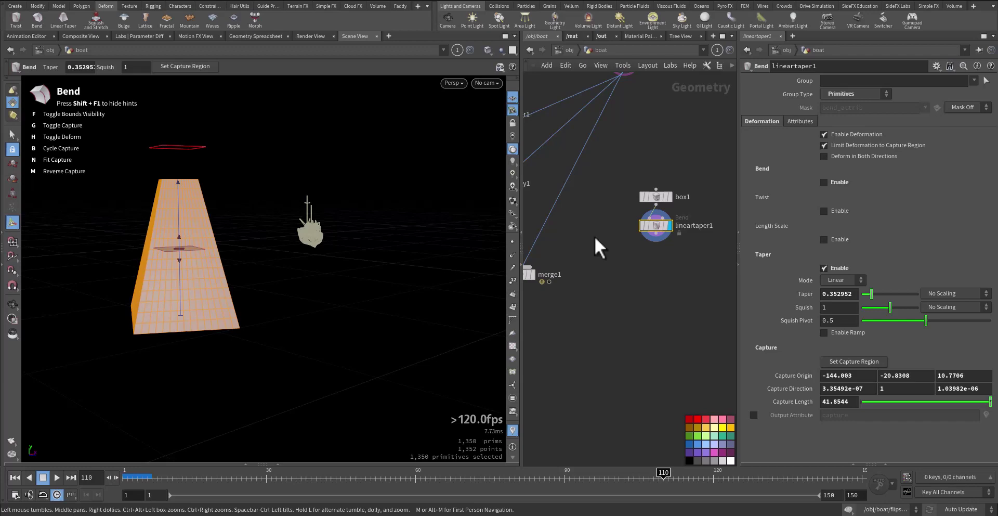
# Step: Raise box1 to a Center Y of about 7.76 and set lineartaper1's Taper to about 0.45
pyautogui.click(656, 197)
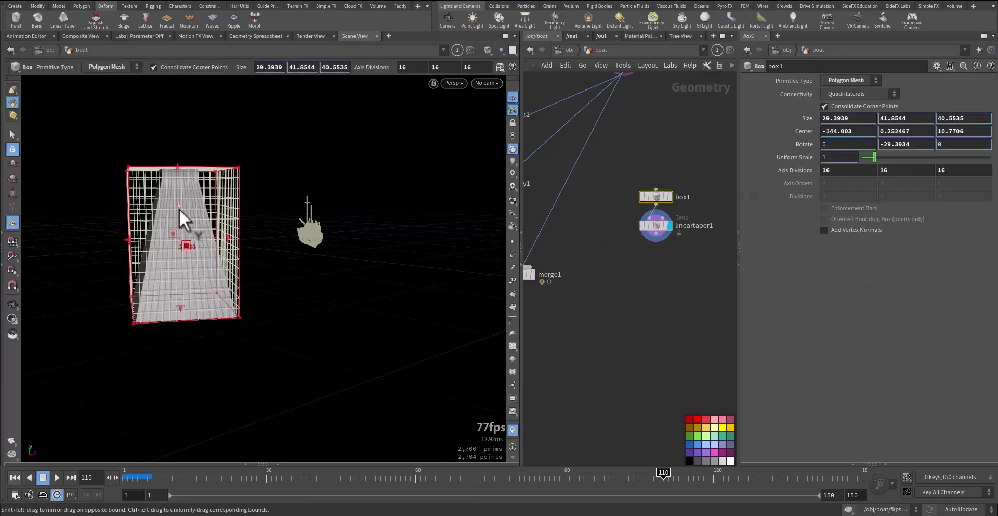
pyautogui.moveTo(179, 208)
pyautogui.mouseDown()
pyautogui.moveTo(182, 176)
pyautogui.moveTo(190, 225)
pyautogui.moveTo(190, 201)
pyautogui.mouseUp()
pyautogui.click(657, 227)
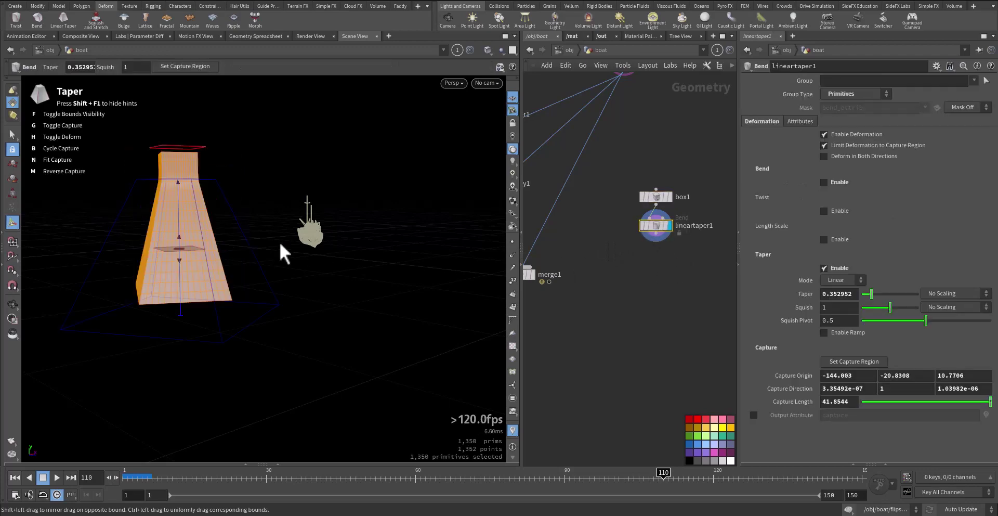
pyautogui.keyDown('alt'); pyautogui.moveTo(280, 244); pyautogui.dragTo(239, 261); pyautogui.keyUp('alt')
pyautogui.moveTo(196, 146); pyautogui.dragTo(195, 148)
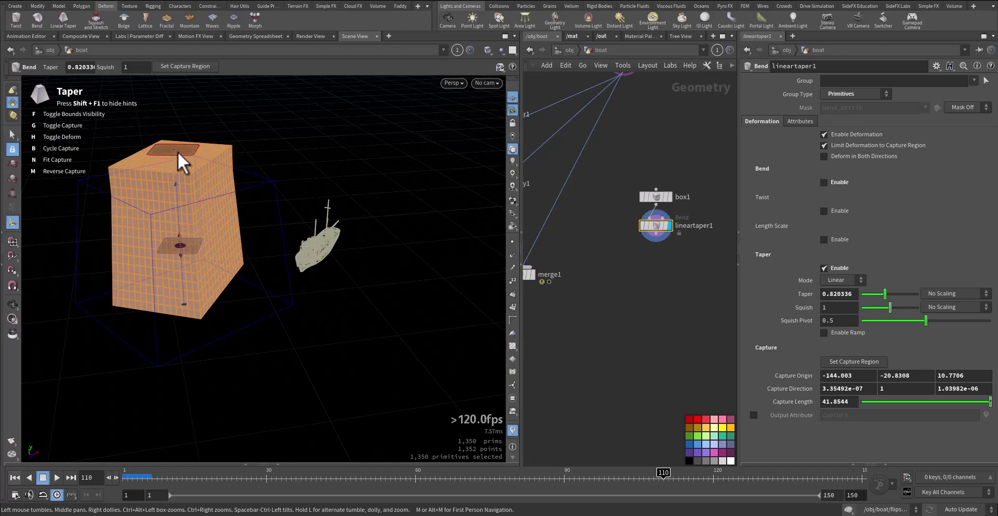
pyautogui.moveTo(176, 151); pyautogui.dragTo(176, 154)
pyautogui.press('Escape')
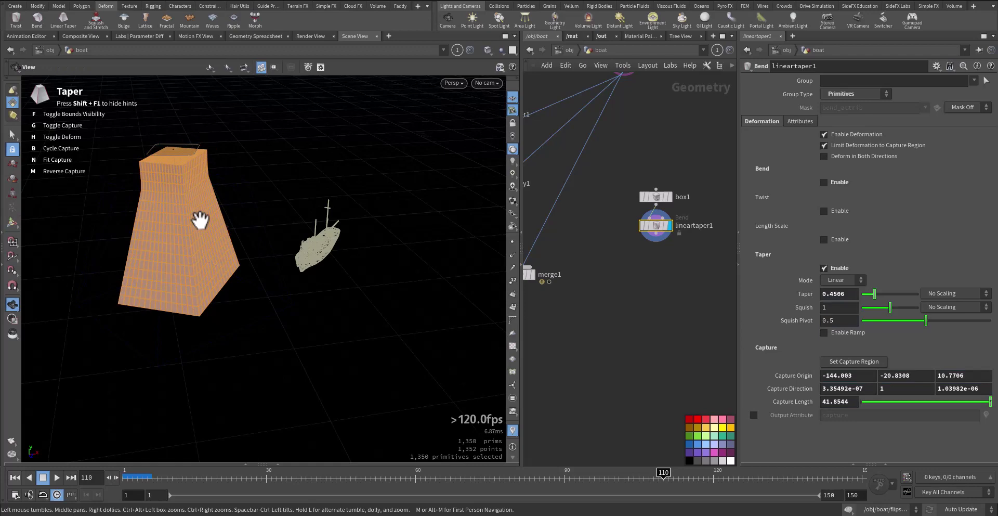
# Step: Add a displayed Mountain node after lineartaper1 and set its noise Amplitude to 2.22
pyautogui.moveTo(199, 220); pyautogui.dragTo(123, 213)
pyautogui.press('Tab')
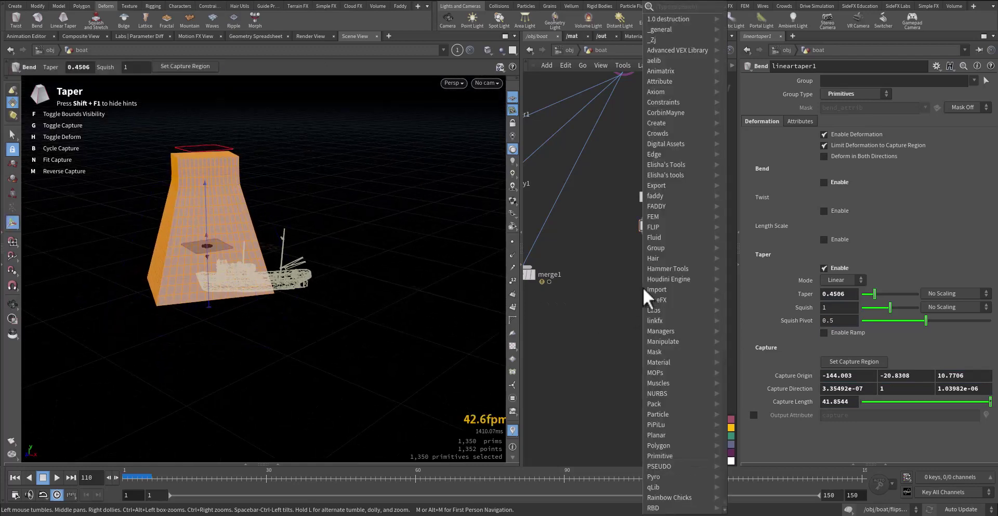
pyautogui.write('moun')
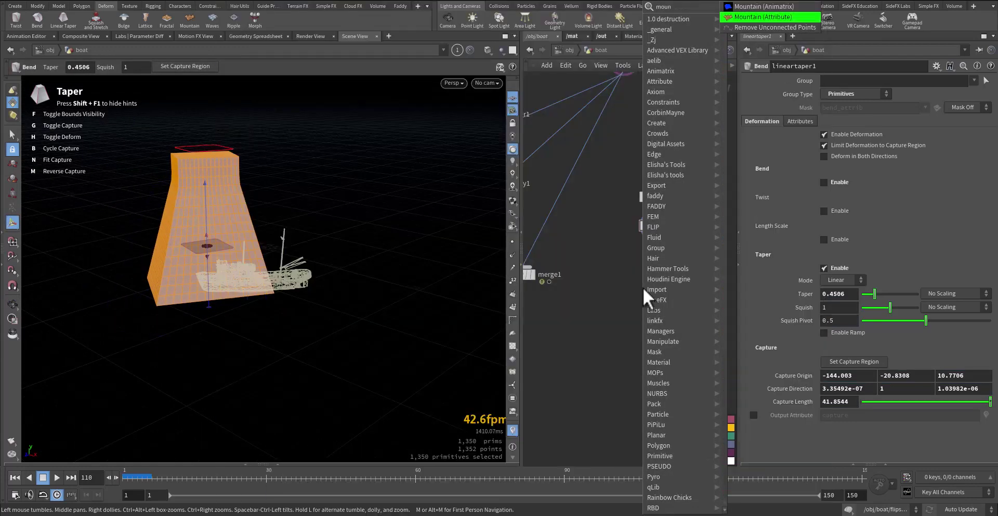
pyautogui.press('Return')
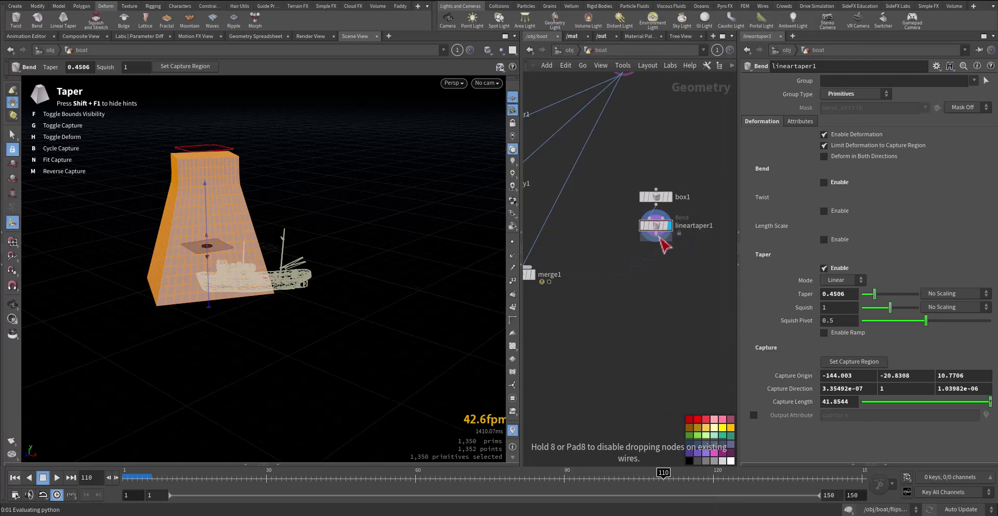
pyautogui.click(675, 266)
pyautogui.click(675, 271)
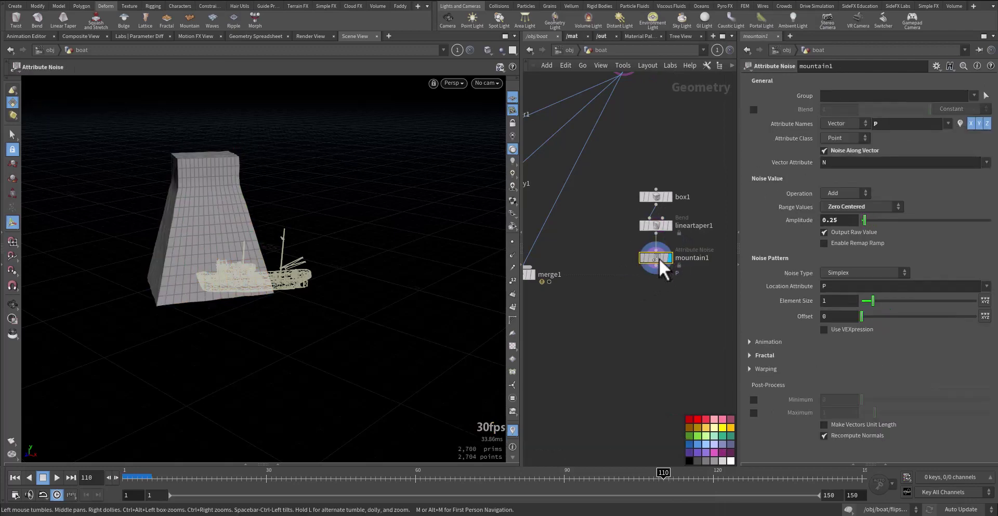
pyautogui.moveTo(876, 222)
pyautogui.mouseDown()
pyautogui.moveTo(917, 222)
pyautogui.moveTo(890, 223)
pyautogui.mouseUp()
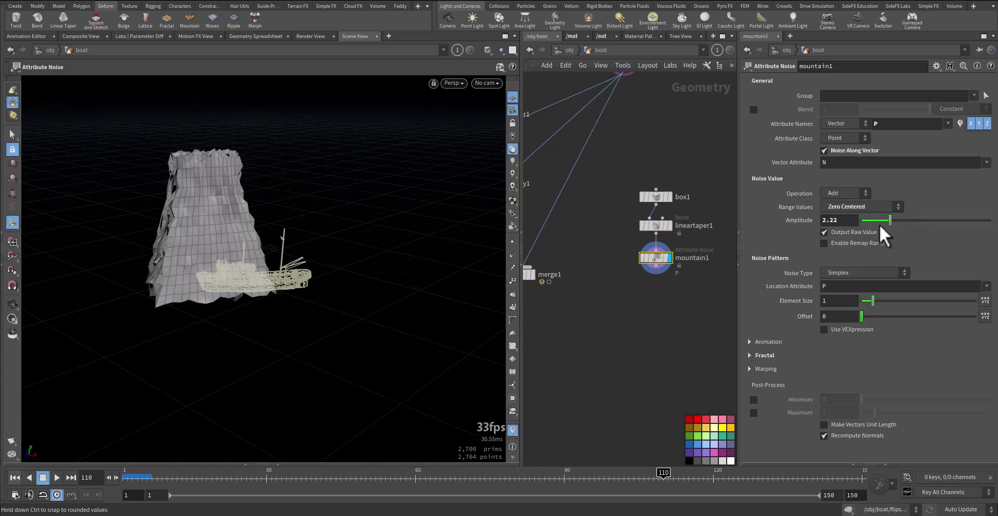
pyautogui.keyDown('alt'); pyautogui.moveTo(189, 223); pyautogui.dragTo(247, 243); pyautogui.keyUp('alt')
# Step: Shift flipboundary1, flipsolver1 and merge1 down together to open room below flipcollide1
pyautogui.moveTo(651, 314); pyautogui.dragTo(671, 272, button='middle')
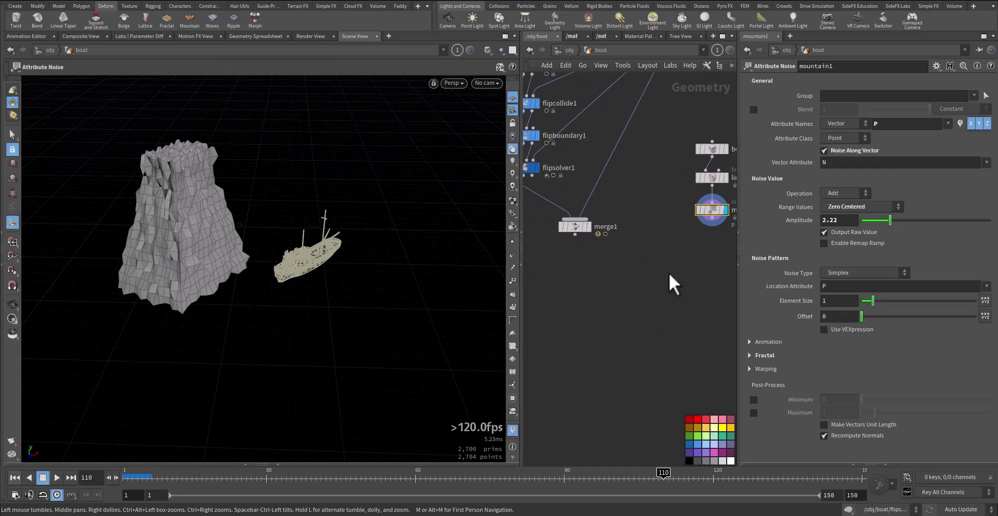
pyautogui.scroll(-3, 573, 269)
pyautogui.moveTo(573, 269); pyautogui.dragTo(614, 292, button='middle')
pyautogui.moveTo(614, 244); pyautogui.dragTo(612, 172)
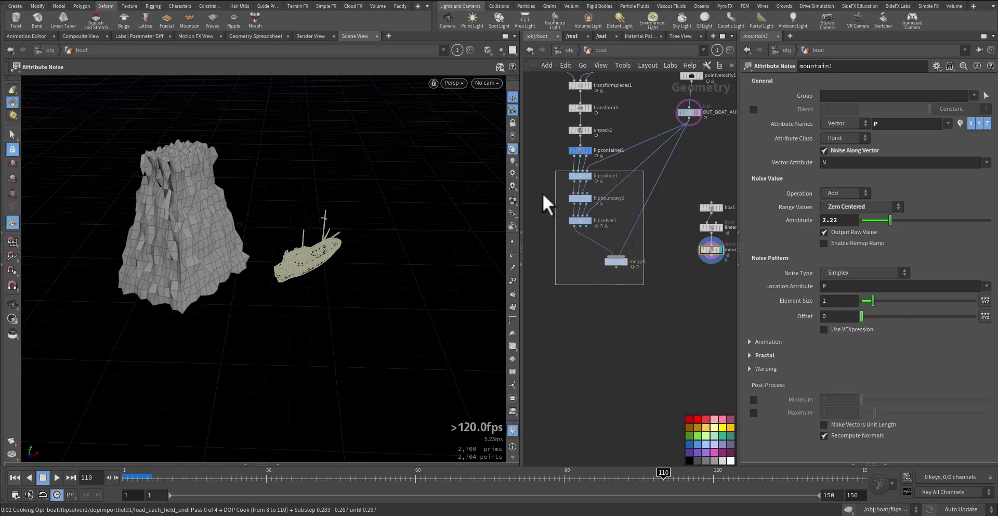
pyautogui.moveTo(541, 193); pyautogui.dragTo(542, 192)
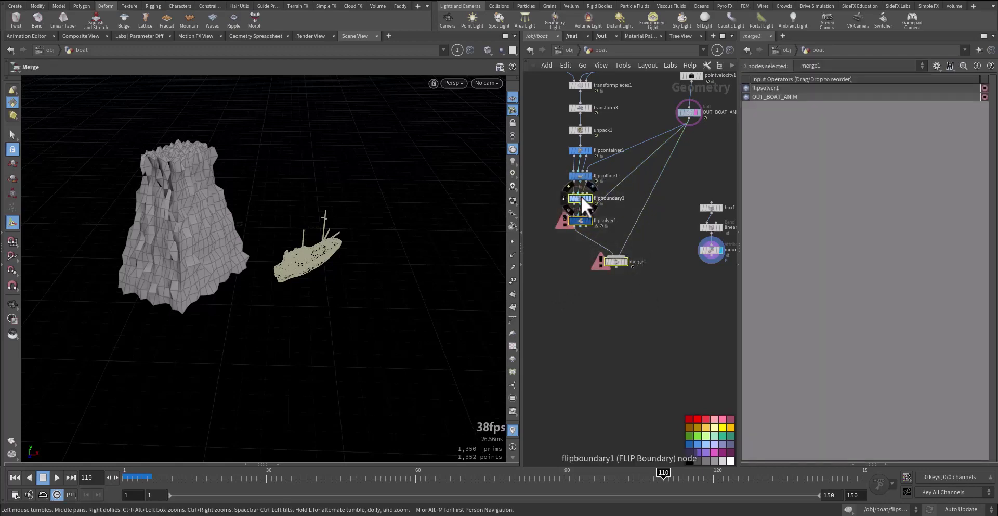
pyautogui.moveTo(581, 198); pyautogui.dragTo(590, 293)
pyautogui.click(594, 239)
# Step: Insert a second FLIP Collide between flipcollide1 and flipboundary1, and wire mountain1 into its collision geometry input
pyautogui.press('Tab')
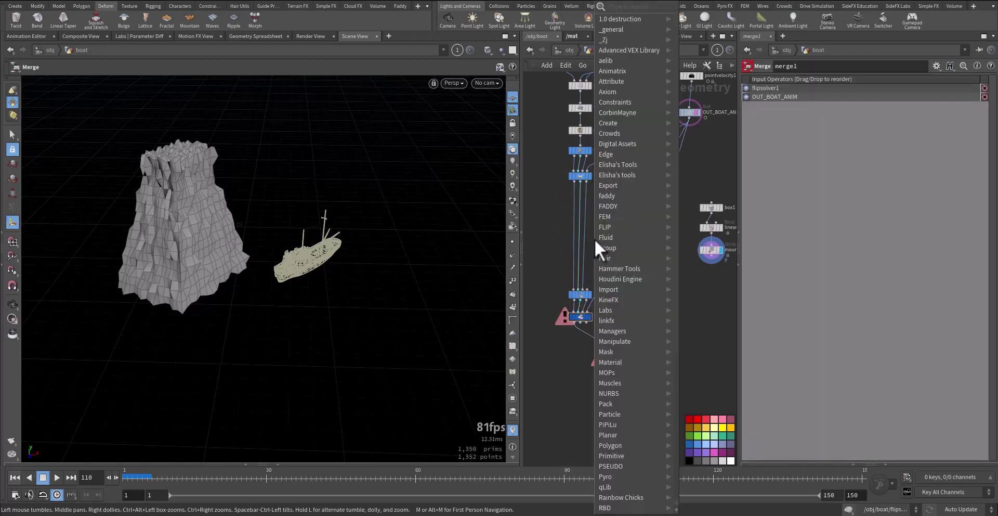
pyautogui.write('flipcoll')
pyautogui.click(703, 9)
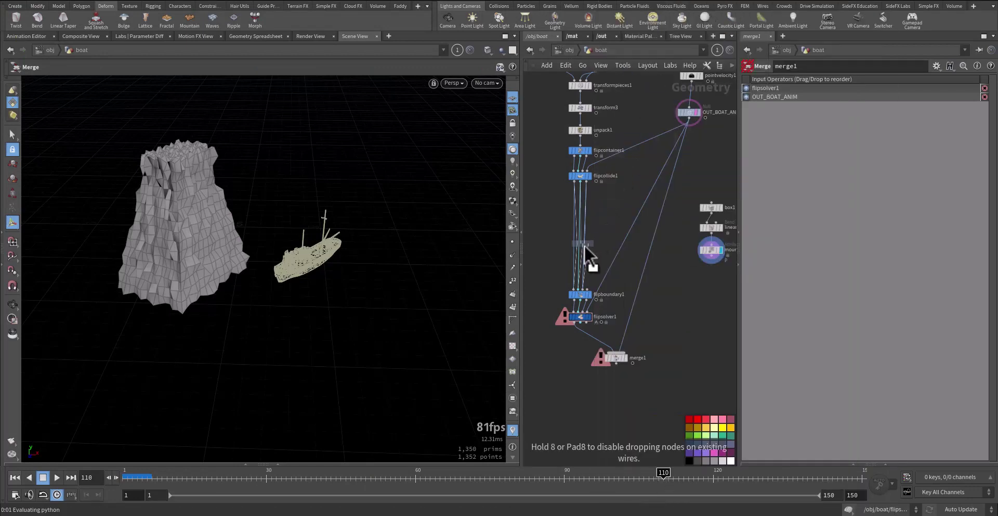
pyautogui.click(584, 245)
pyautogui.click(590, 238)
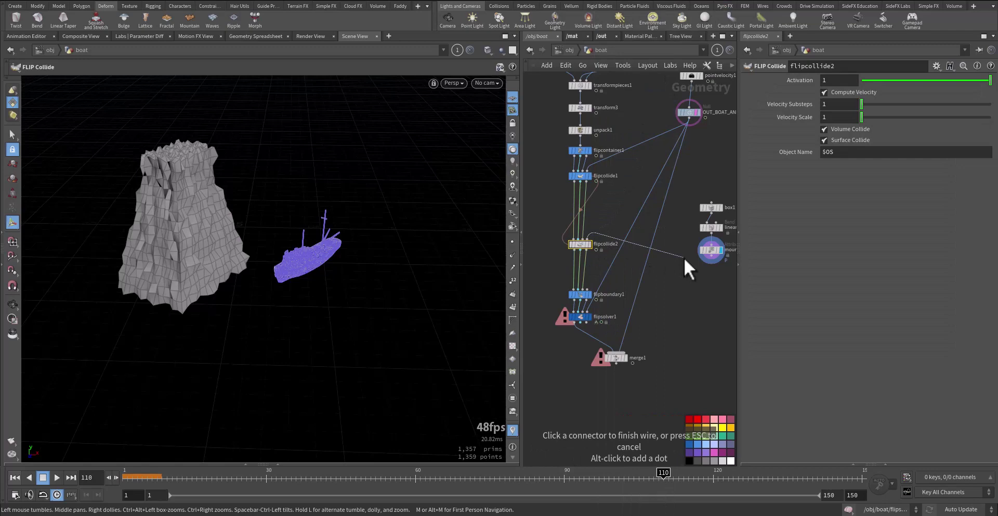
pyautogui.click(703, 256)
# Step: Move the box1, lineartaper1 and mountain1 nodes up closer to OUT_BOAT_ANIM
pyautogui.moveTo(727, 284); pyautogui.dragTo(669, 288, button='middle')
pyautogui.moveTo(670, 288); pyautogui.dragTo(634, 201)
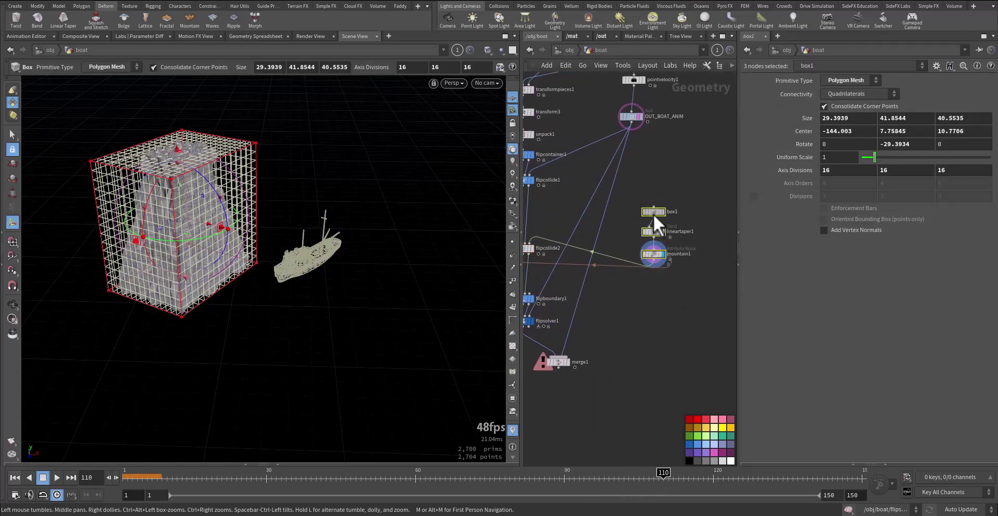
pyautogui.moveTo(655, 235); pyautogui.dragTo(635, 212)
pyautogui.moveTo(582, 262); pyautogui.dragTo(639, 235, button='middle')
pyautogui.moveTo(591, 236); pyautogui.dragTo(593, 237)
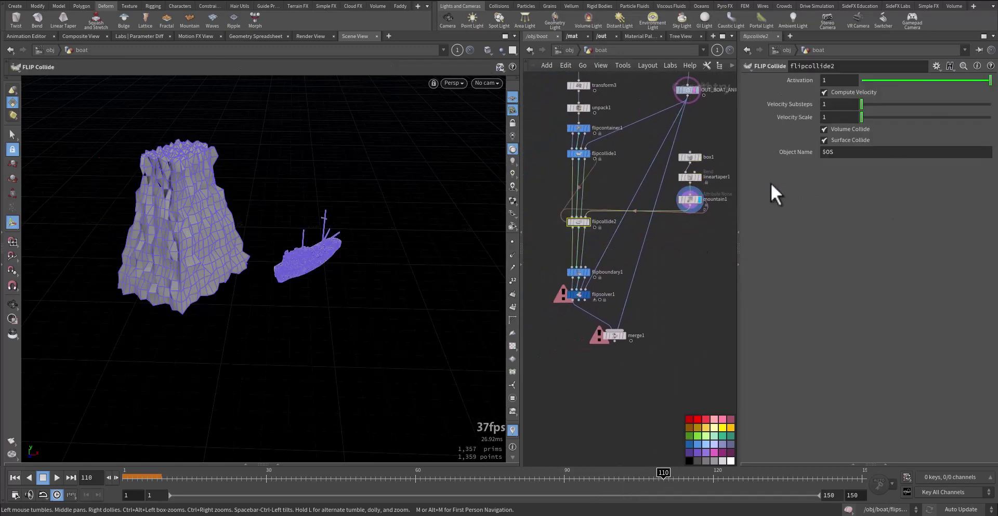
# Step: Return to frame 1 and set flipcontainer1's Particle Separation to 0.4
pyautogui.click(709, 308)
pyautogui.moveTo(710, 308); pyautogui.dragTo(719, 282, button='middle')
pyautogui.hotkey('ctrl', 'Up')
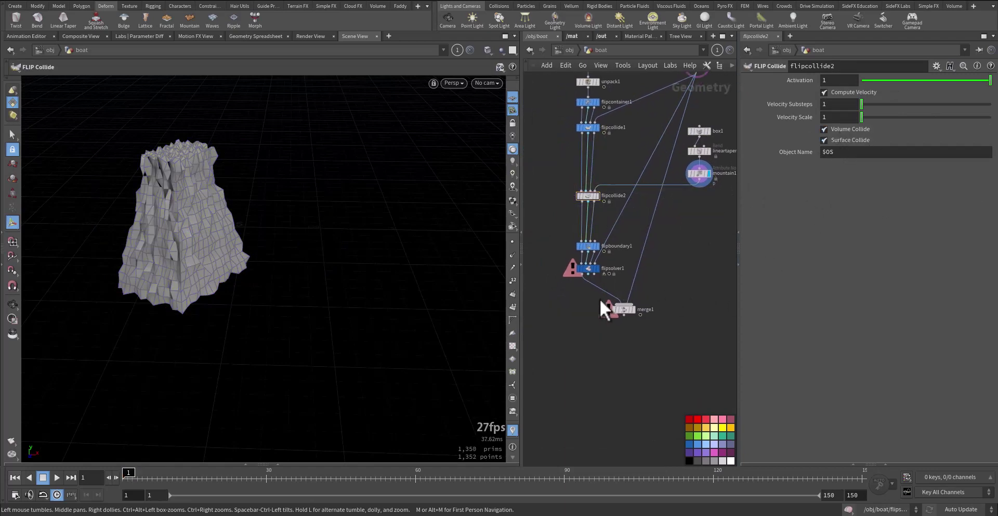
pyautogui.moveTo(585, 256); pyautogui.dragTo(587, 257)
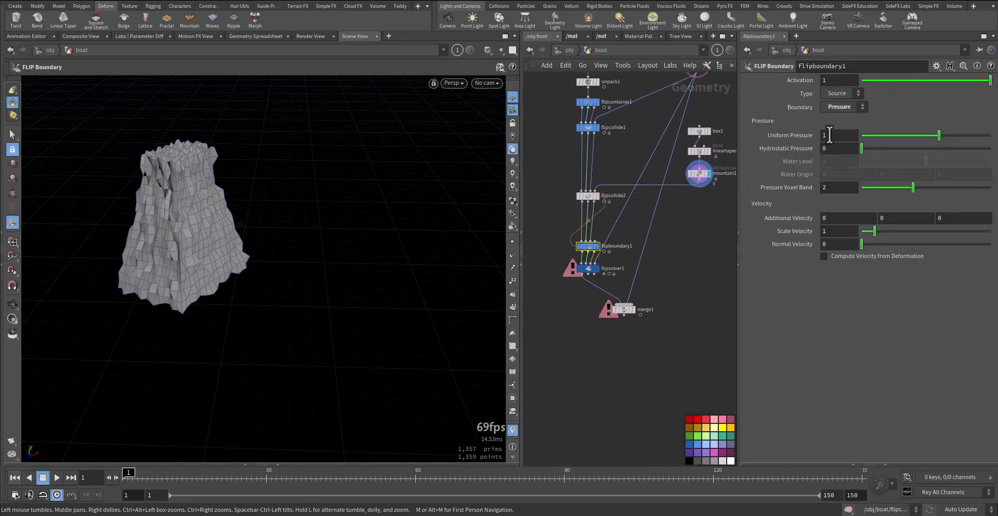
pyautogui.moveTo(563, 122); pyautogui.dragTo(590, 133)
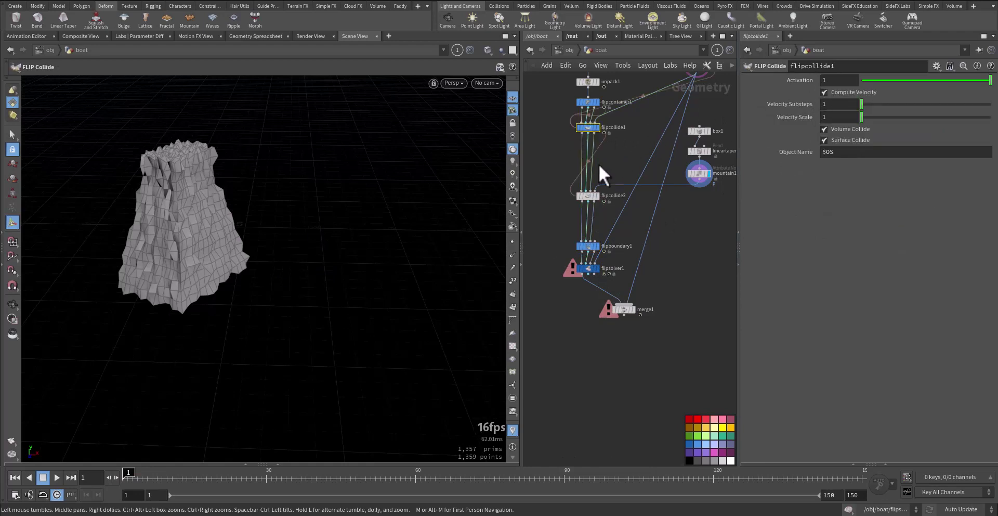
pyautogui.moveTo(560, 102); pyautogui.dragTo(602, 111)
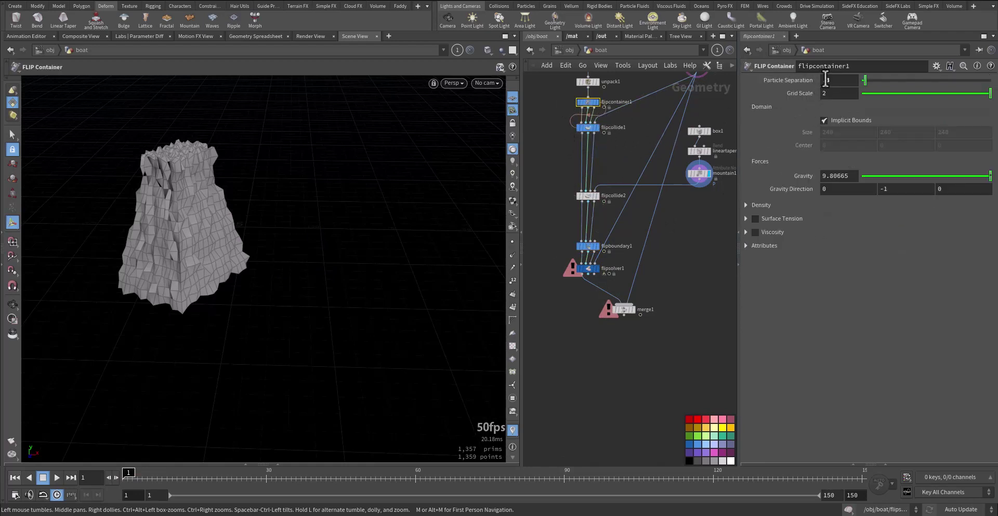
pyautogui.write('4')
pyautogui.press('Return')
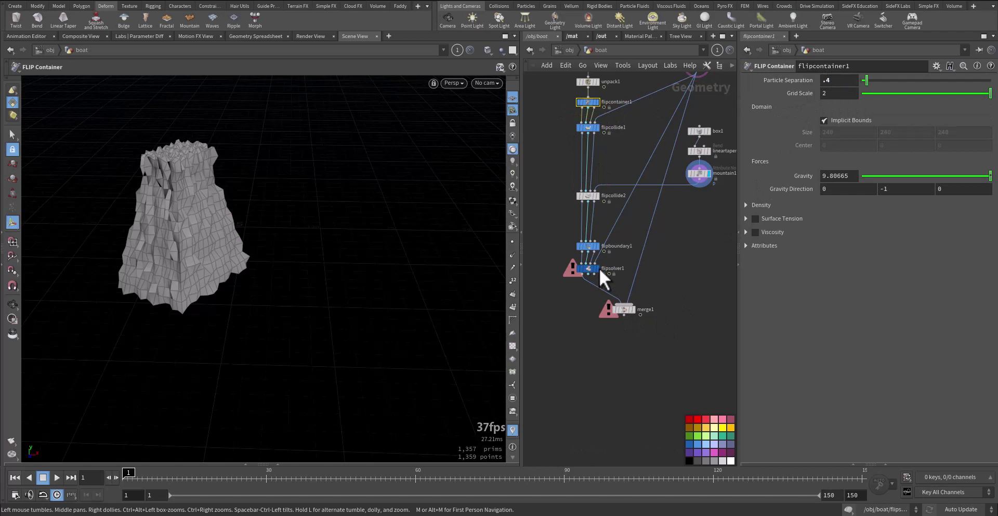
# Step: Display merge1 and wire mountain1 into it as an additional input
pyautogui.click(632, 309)
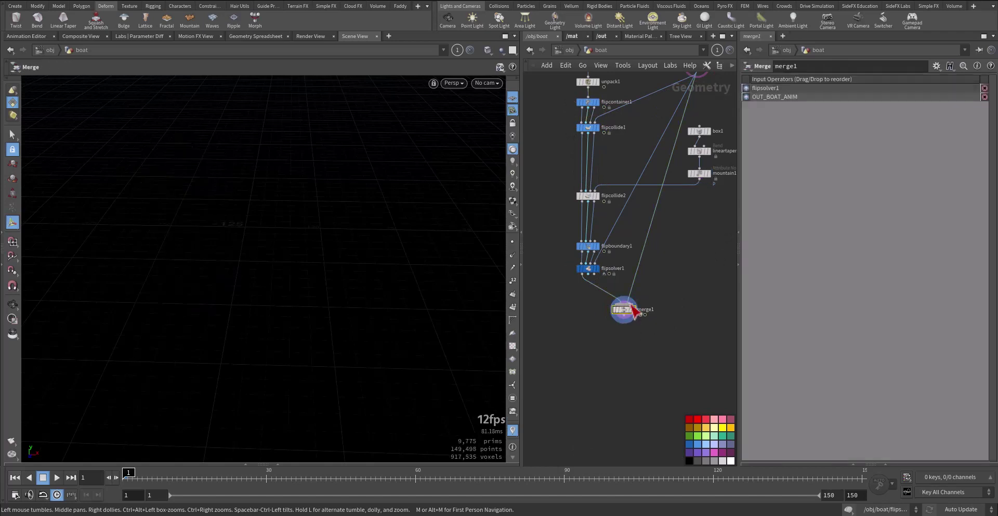
pyautogui.click(625, 303)
pyautogui.click(699, 179)
pyautogui.press('Escape')
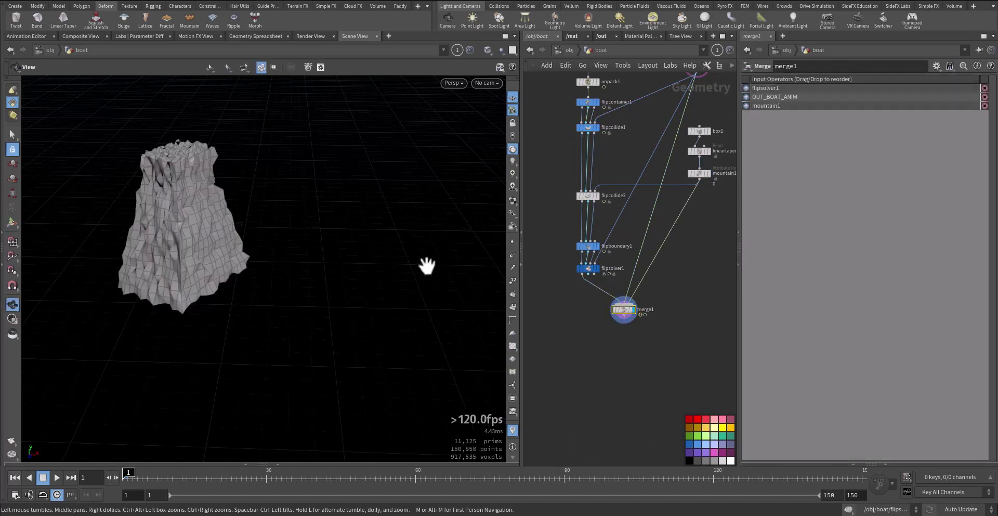
# Step: View the scene through cam1 and play back the simulation
pyautogui.click(485, 82)
pyautogui.click(491, 133)
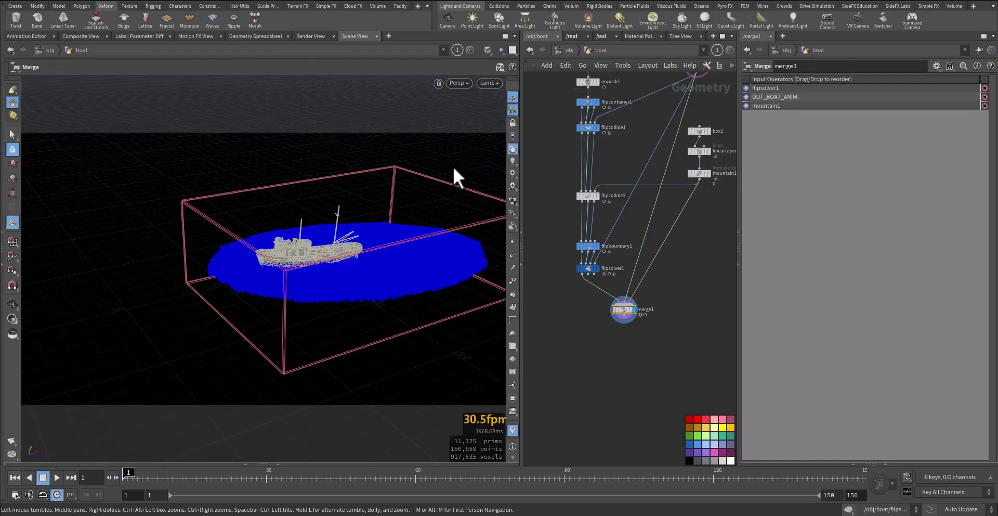
pyautogui.press('Up')
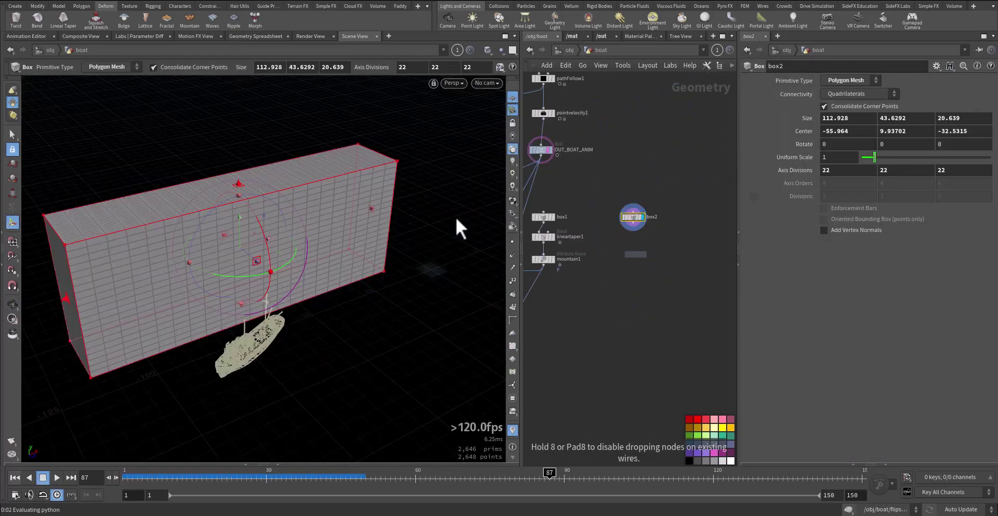
# Step: Place a Point VOP below box2, wire box2 into it, display it and open its network
pyautogui.click(635, 248)
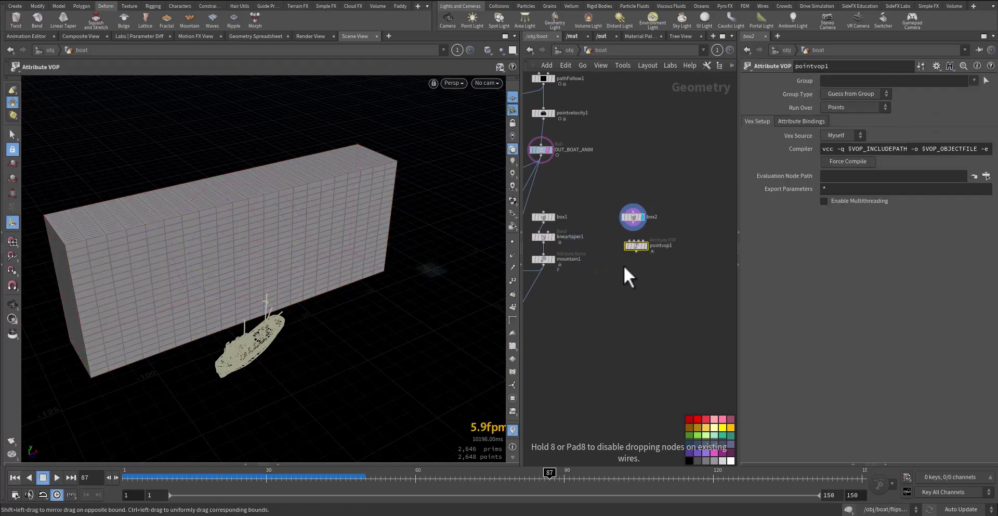
pyautogui.scroll(3, 637, 231)
pyautogui.click(635, 224)
pyautogui.click(640, 192)
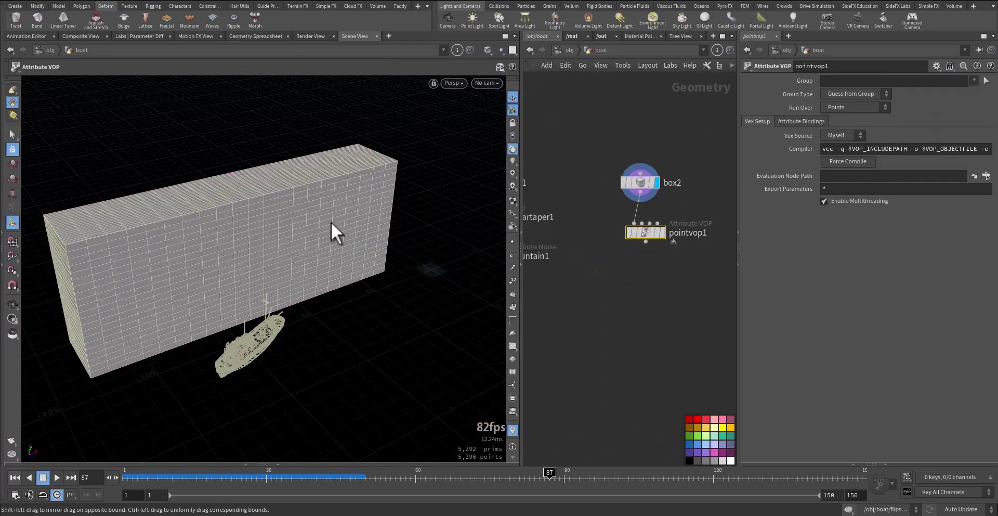
pyautogui.click(663, 232)
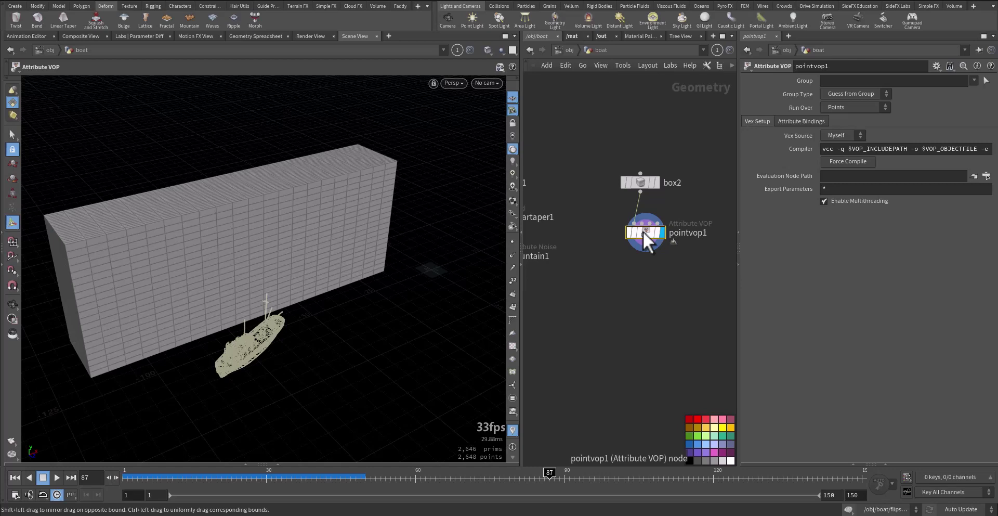
pyautogui.doubleClick(643, 231)
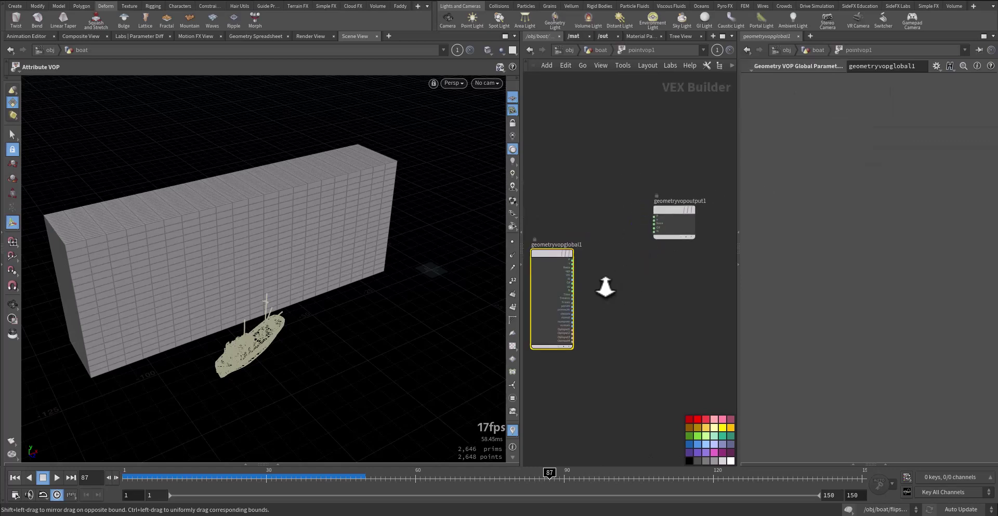
# Step: Add a Turbulent Noise node between the global parameters and the output inside pointvop1
pyautogui.press('Tab')
pyautogui.write('noi')
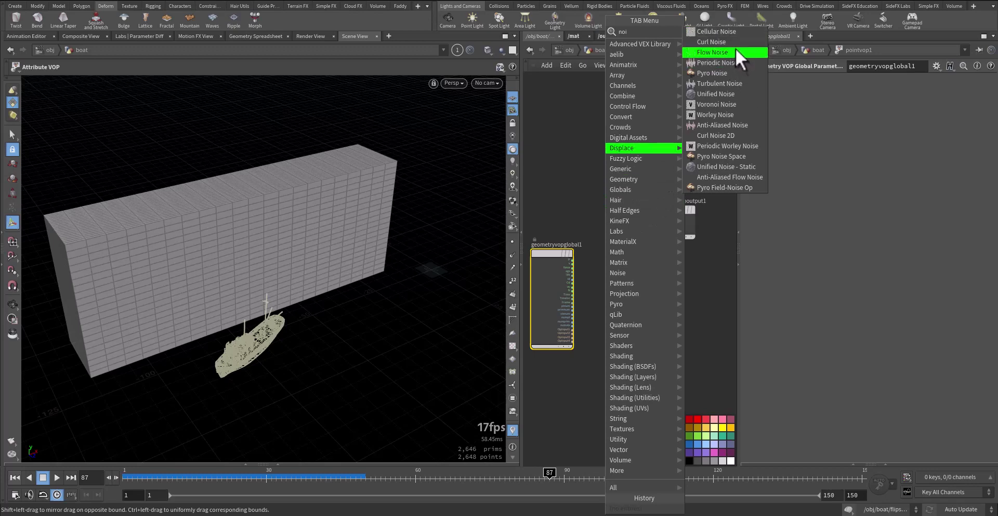
pyautogui.click(738, 86)
pyautogui.click(619, 288)
pyautogui.scroll(3, 619, 289)
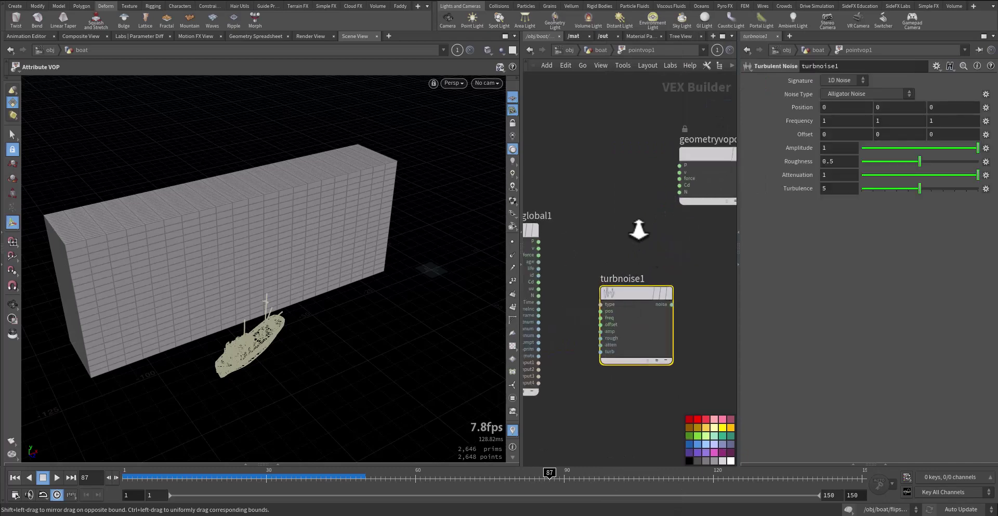
# Step: Place an Add node above turbnoise1 in pointvop1 and wire the global position P into its first input
pyautogui.press('Tab')
pyautogui.write('add')
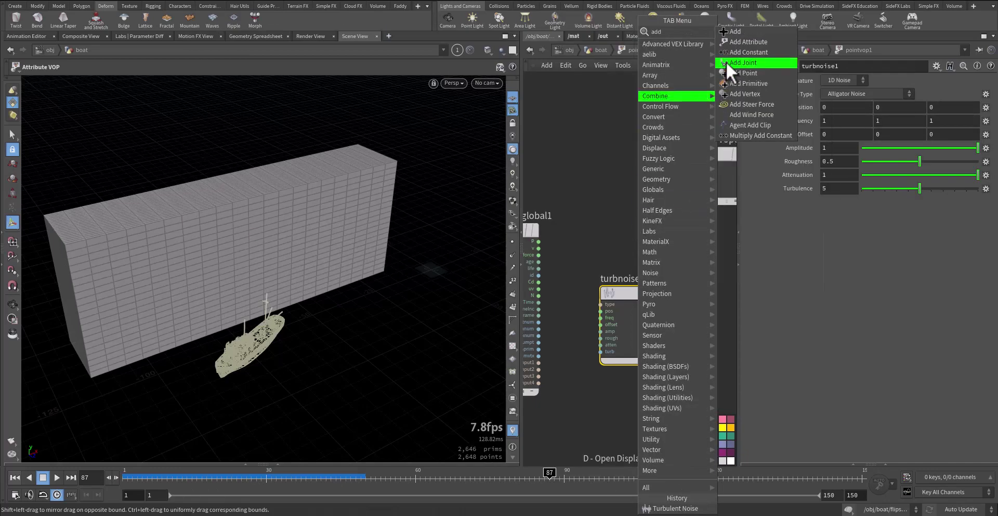
pyautogui.click(731, 32)
pyautogui.click(637, 205)
pyautogui.click(601, 216)
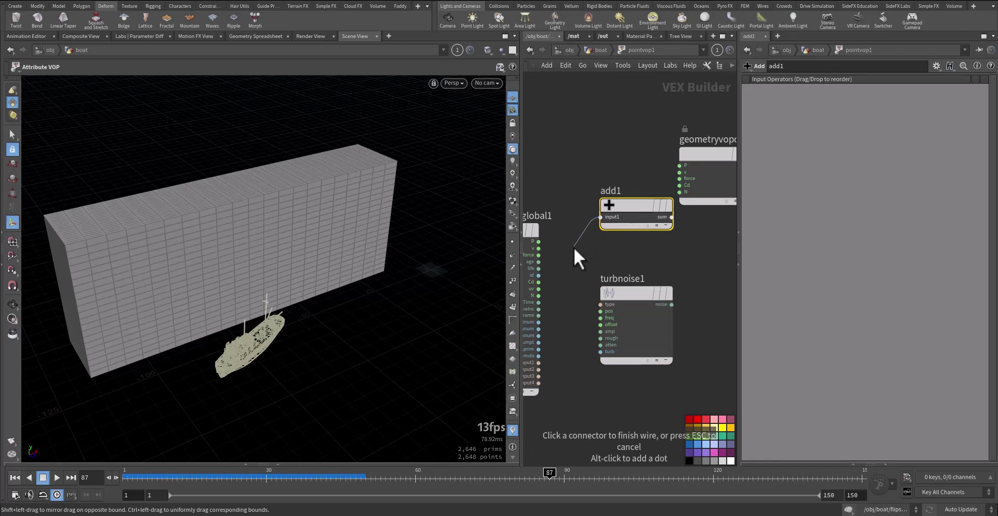
pyautogui.click(553, 242)
# Step: Wire the global P into turbnoise1's pos input and its noise output into the second input of add1
pyautogui.click(539, 242)
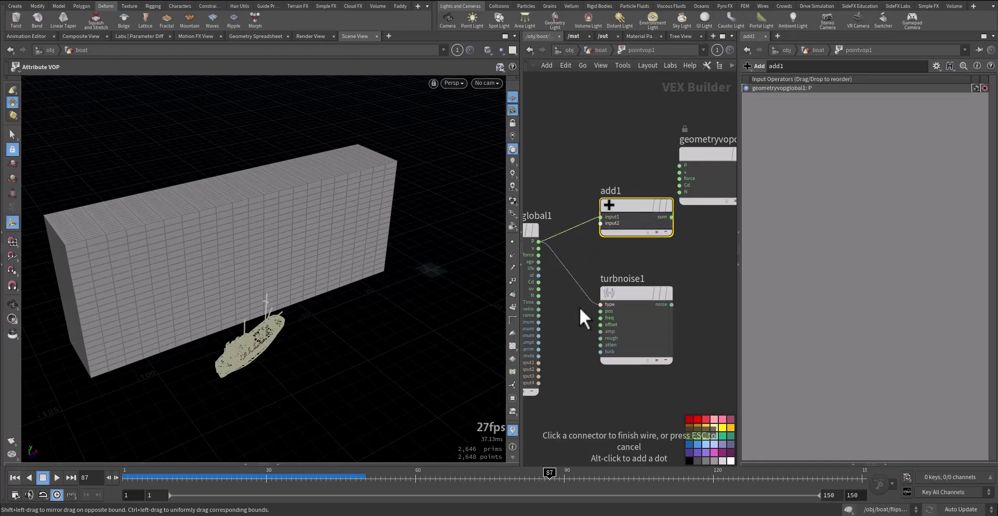
pyautogui.click(600, 311)
pyautogui.click(671, 305)
pyautogui.click(600, 223)
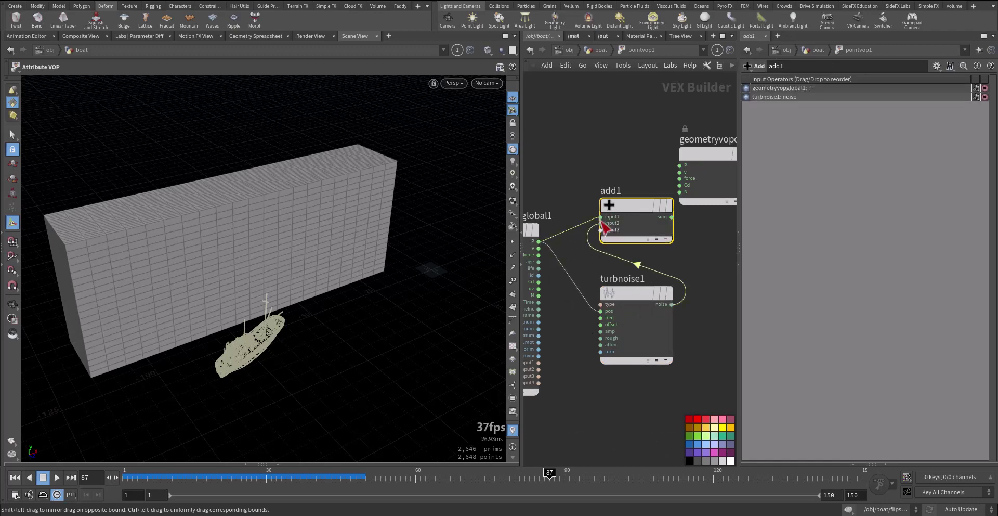
# Step: Reposition the geometry output node and wire add1's sum into its P input
pyautogui.moveTo(624, 170); pyautogui.dragTo(530, 173, button='middle')
pyautogui.moveTo(604, 158); pyautogui.dragTo(664, 179)
pyautogui.click(577, 219)
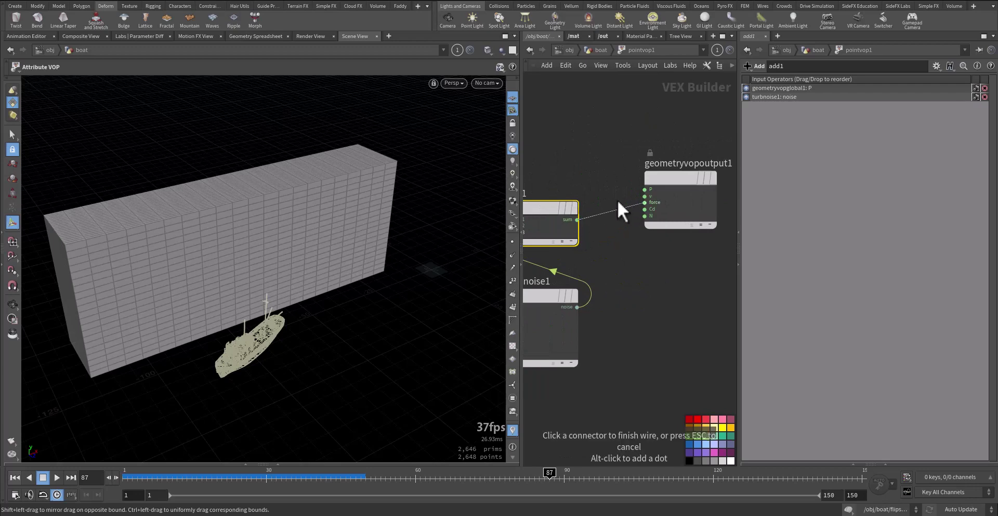
pyautogui.click(645, 189)
pyautogui.moveTo(588, 183); pyautogui.dragTo(612, 168, button='middle')
# Step: Set turbnoise1 to amplitude 5, frequency 9, 1, 0.1, roughness 0.272 and turbulence 6
pyautogui.click(584, 326)
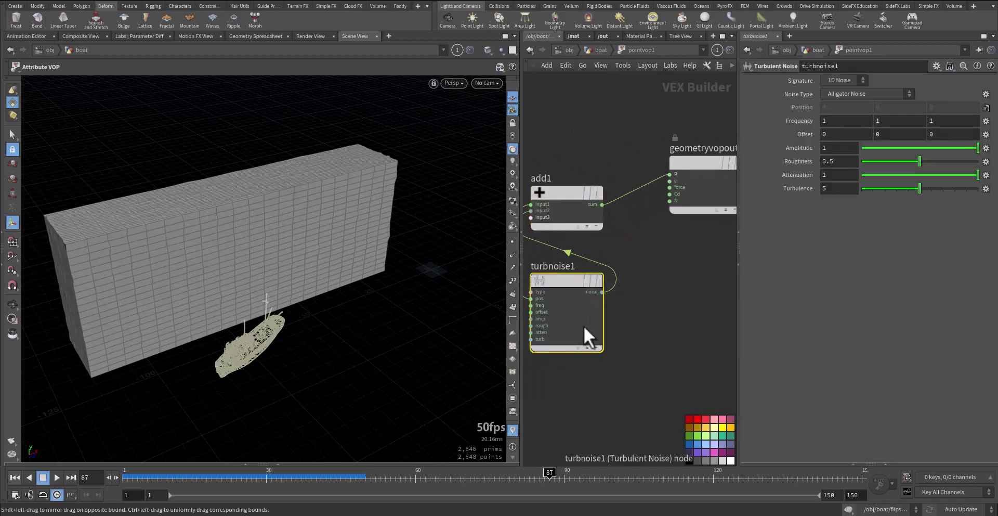
pyautogui.moveTo(806, 147); pyautogui.dragTo(950, 119, button='middle')
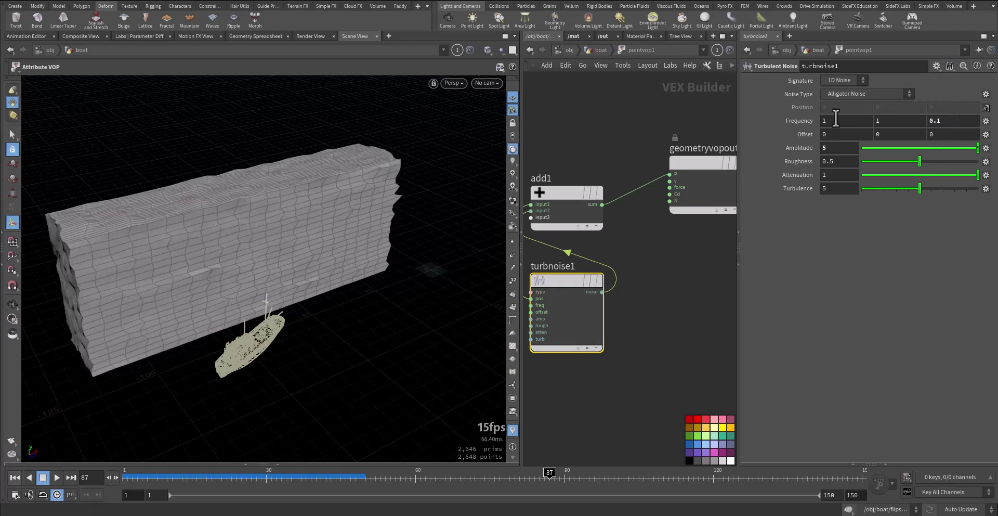
pyautogui.moveTo(836, 118); pyautogui.dragTo(883, 99, button='middle')
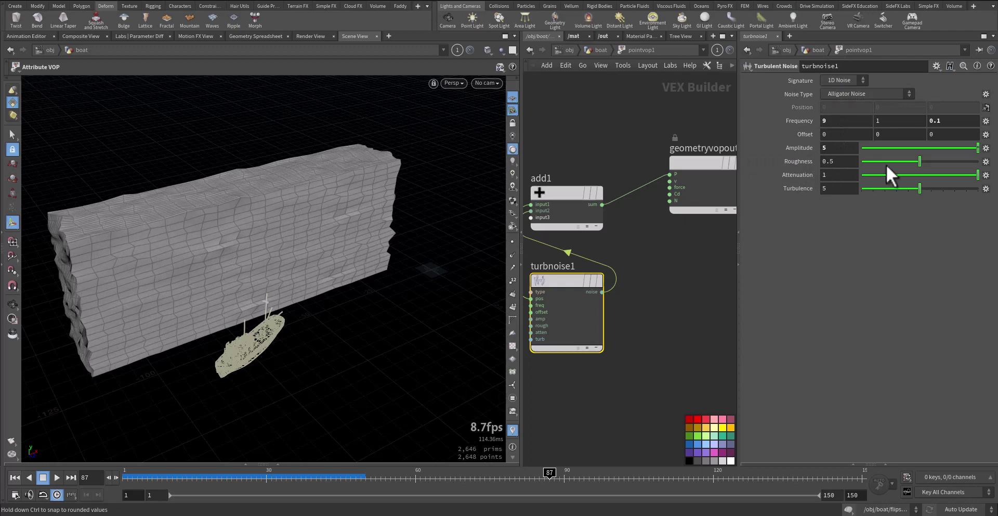
pyautogui.moveTo(916, 162); pyautogui.dragTo(910, 183)
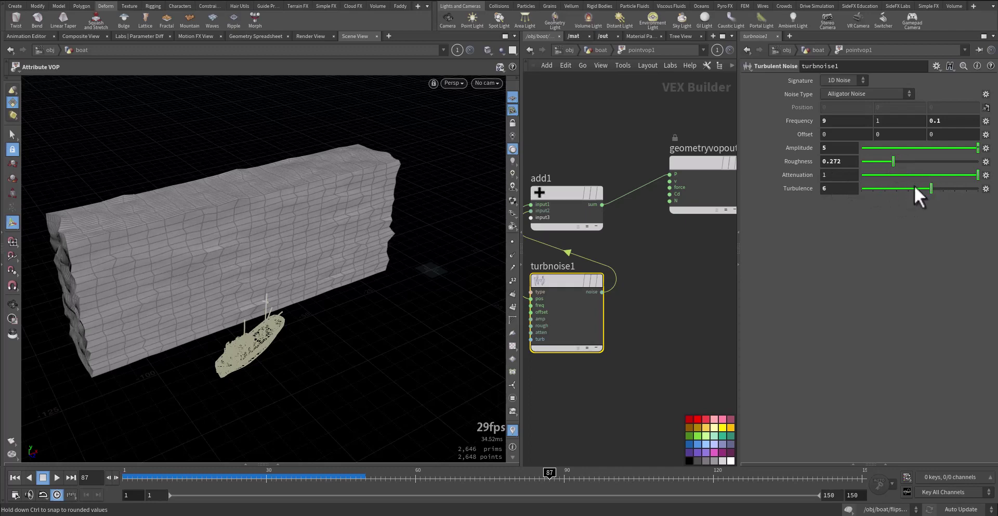
# Step: Return to the boat network and set box2's axis divisions to 45, 36 and 11
pyautogui.click(598, 50)
pyautogui.click(641, 182)
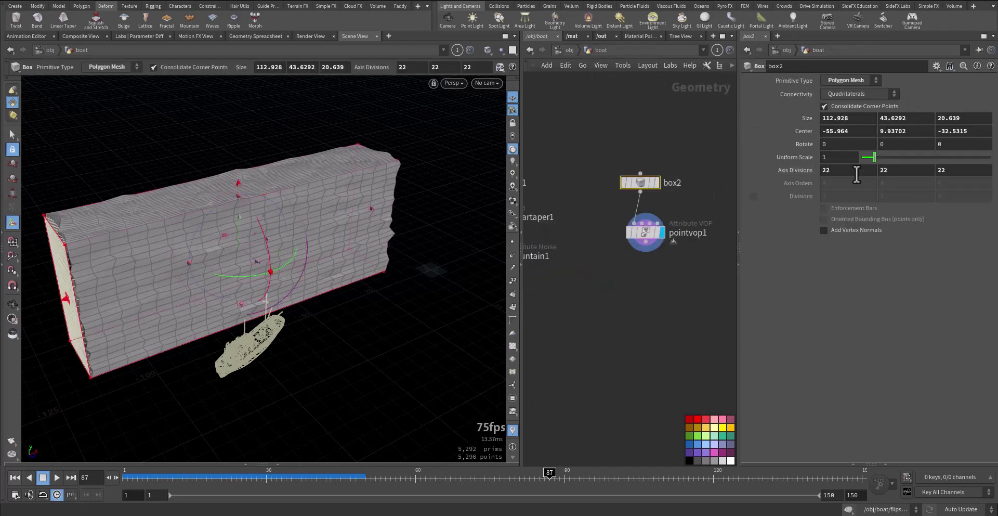
pyautogui.moveTo(847, 173); pyautogui.dragTo(887, 173, button='middle')
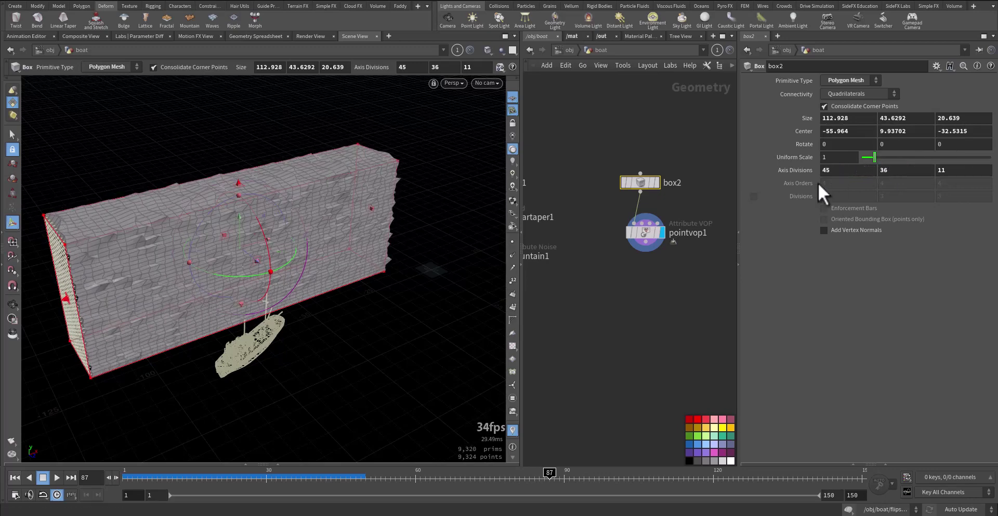
# Step: Add an Anti-Aliased Noise in pointvop1 with frequency 1.7 and offset 0.8, wired from P into add1, and return to the boat network
pyautogui.doubleClick(650, 234)
pyautogui.moveTo(631, 280); pyautogui.dragTo(682, 224, button='middle')
pyautogui.moveTo(604, 310); pyautogui.dragTo(632, 283, button='middle')
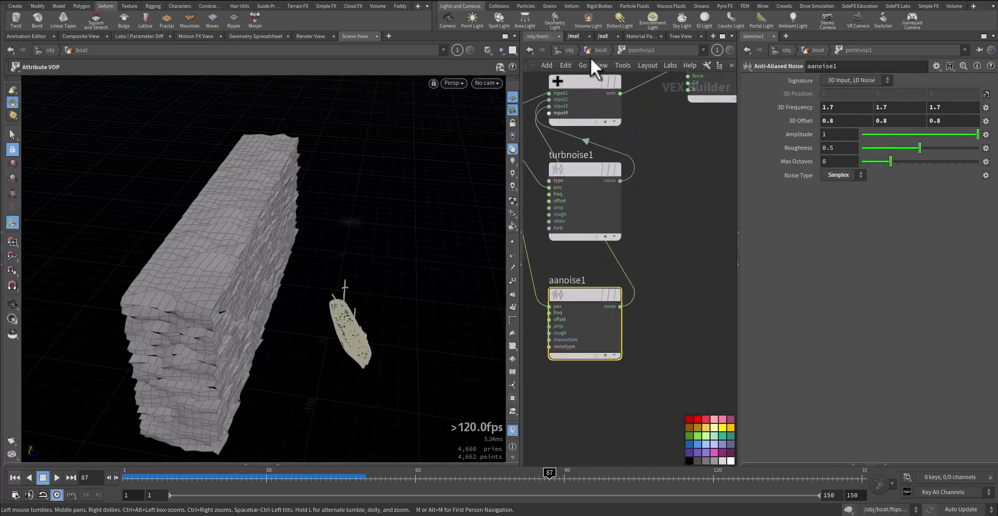
pyautogui.press('u')
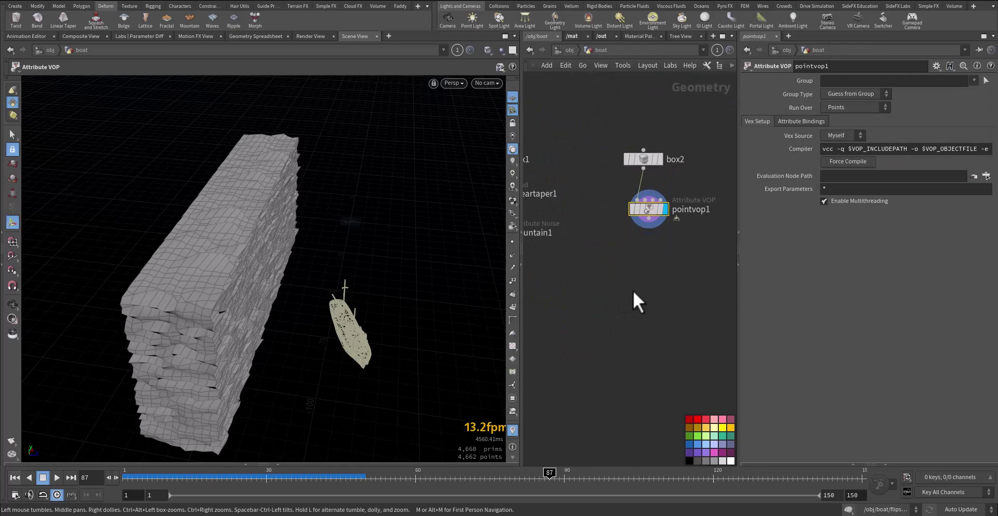
# Step: Place a VDB from Polygons below pointvop1, wire pointvop1 into it and display it
pyautogui.press('Tab')
pyautogui.write('vdbfpol')
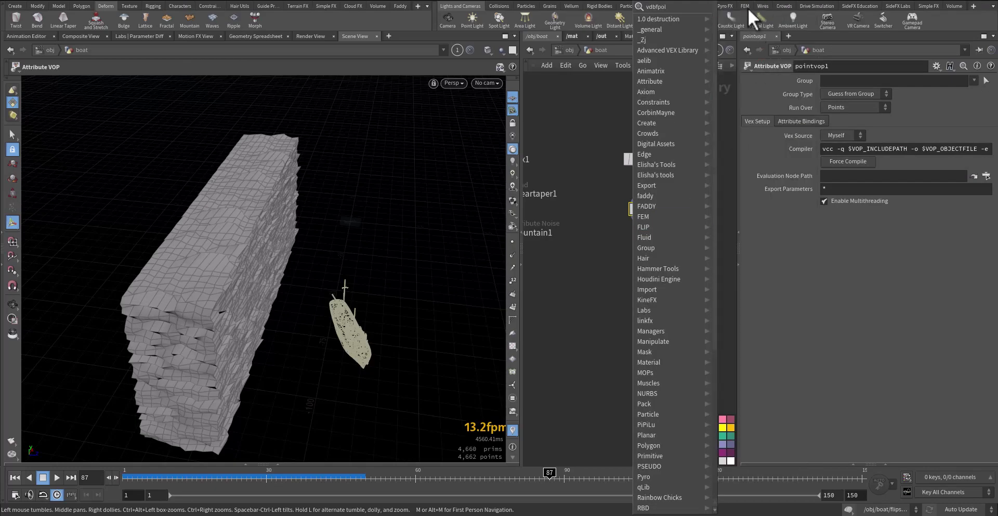
pyautogui.press('Return')
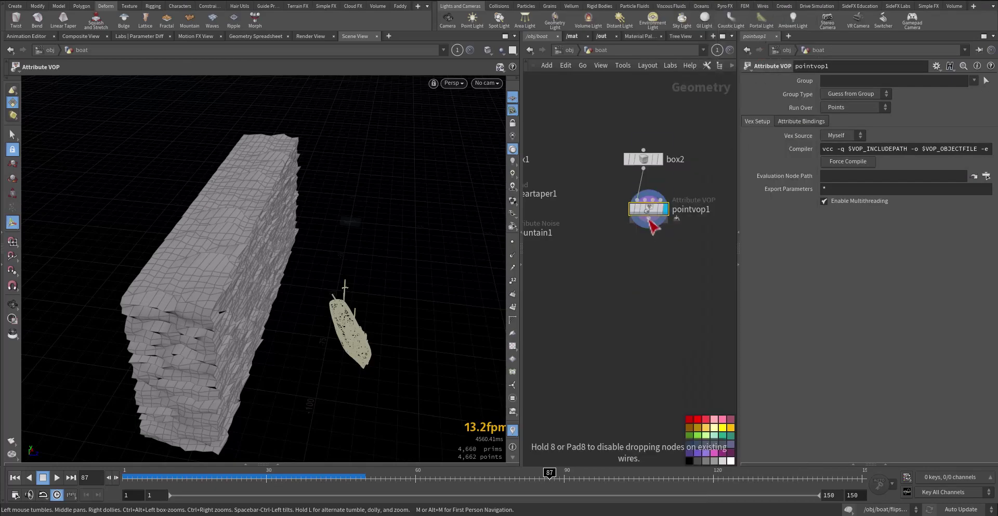
pyautogui.click(665, 252)
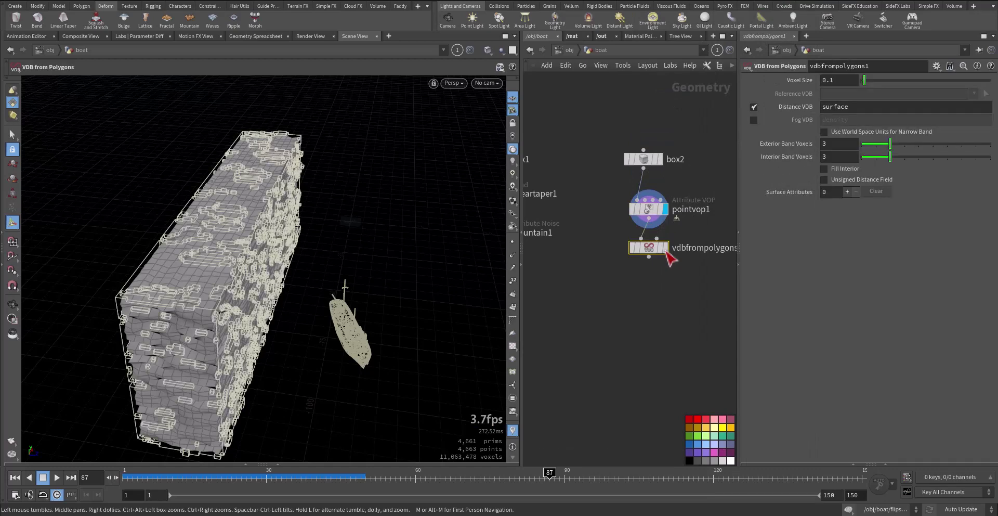
pyautogui.press('Escape')
pyautogui.moveTo(261, 297); pyautogui.dragTo(472, 266)
pyautogui.press('Return')
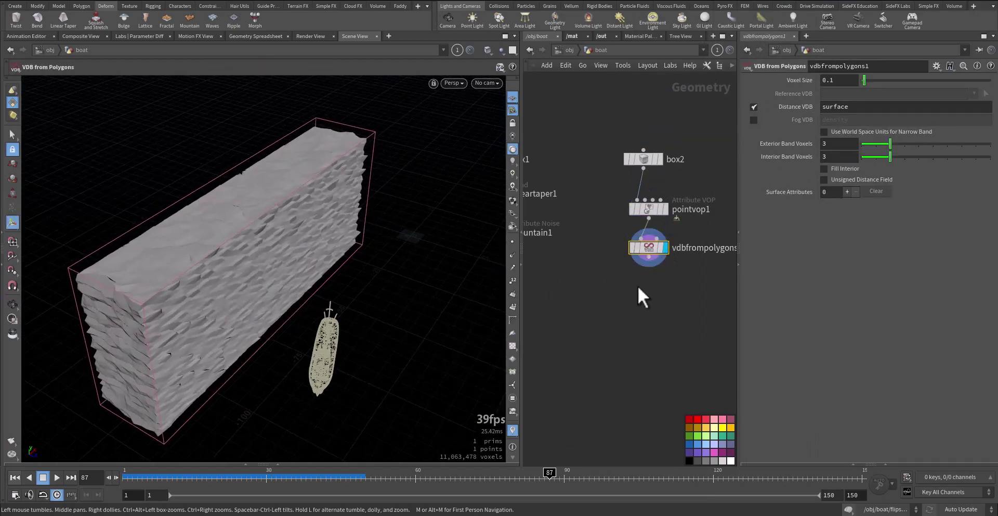
pyautogui.press('Tab')
pyautogui.write('voln')
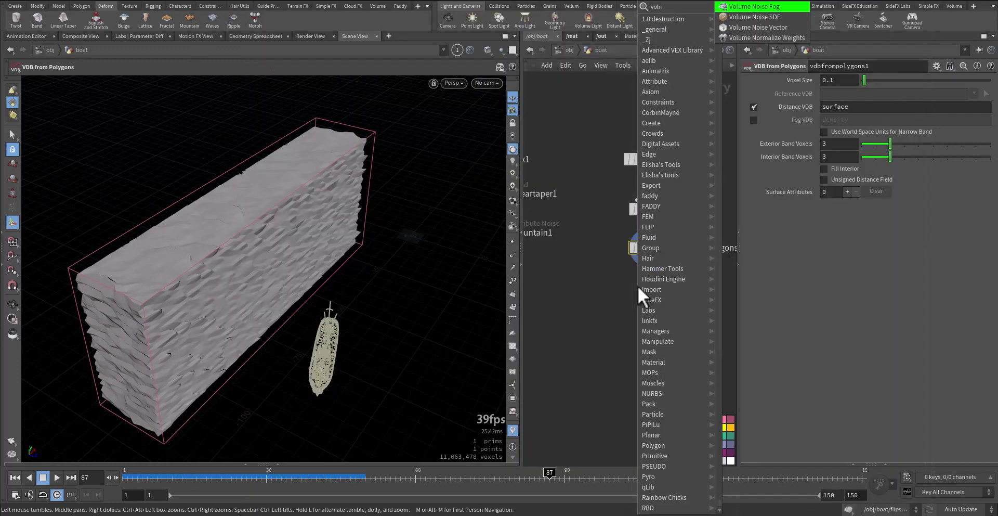
pyautogui.write('oi')
pyautogui.press('Escape')
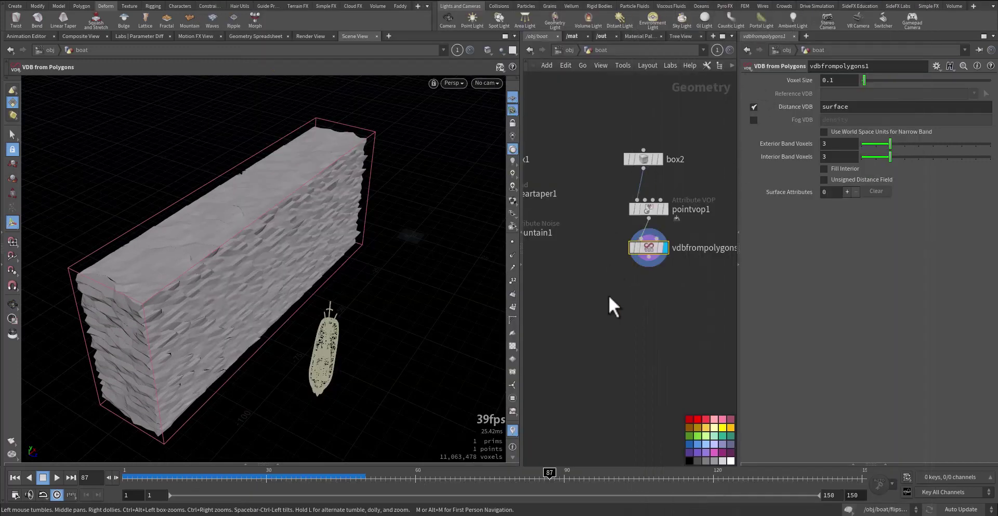
pyautogui.press('Tab')
pyautogui.scroll(-5, 656, 438)
pyautogui.scroll(-2, 653, 441)
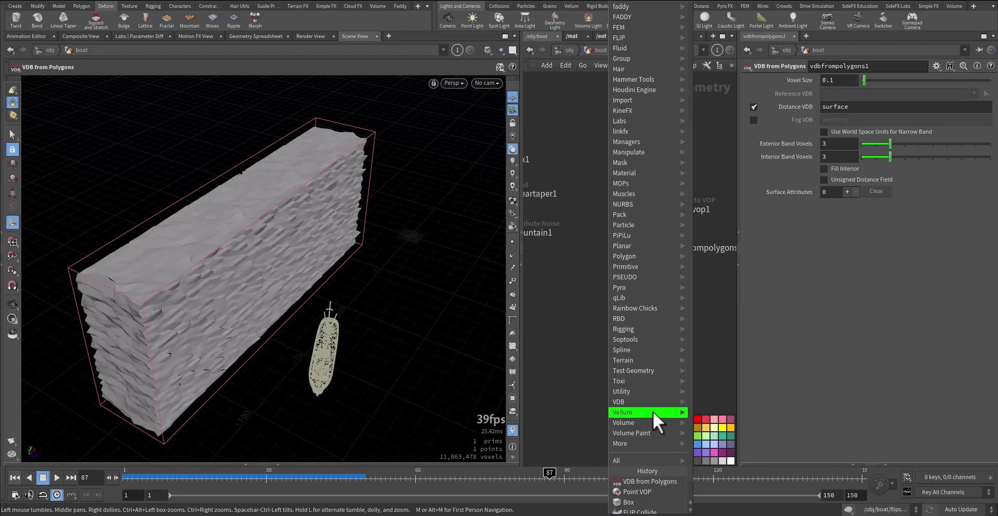
pyautogui.moveTo(656, 402)
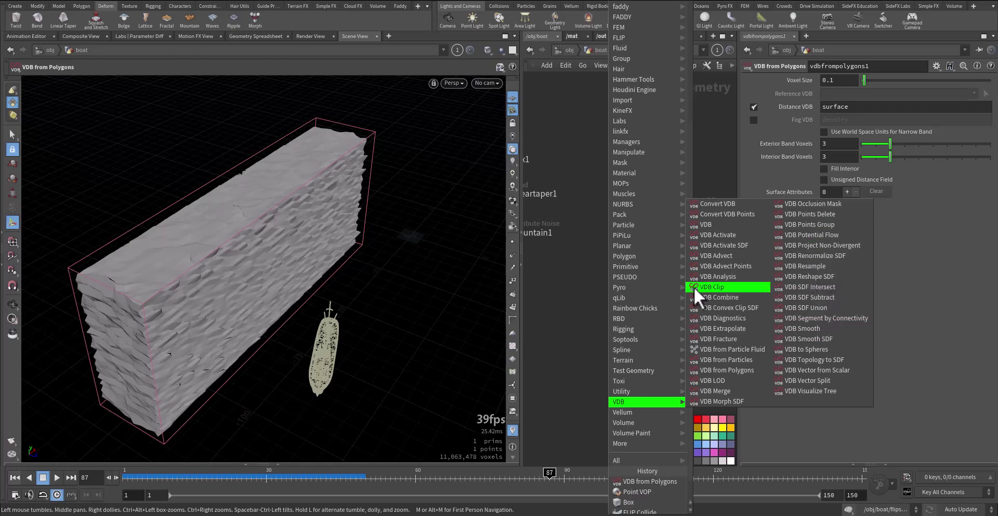
pyautogui.click(554, 352)
# Step: Place a Volume VOP below vdbfrompolygons1, wire the VDB into it, display it and open its network
pyautogui.press('Tab')
pyautogui.write('vo')
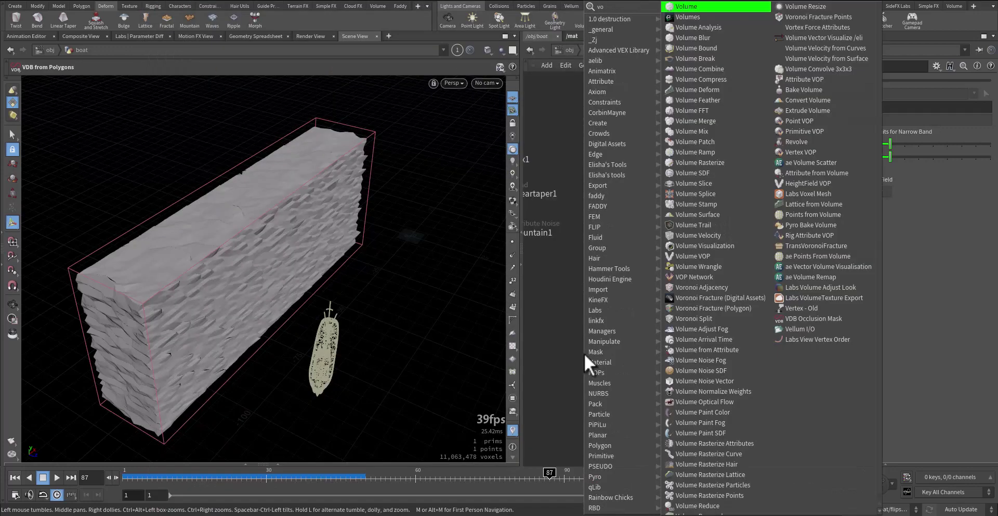
pyautogui.write('v')
pyautogui.press('BackSpace')
pyautogui.write('vop')
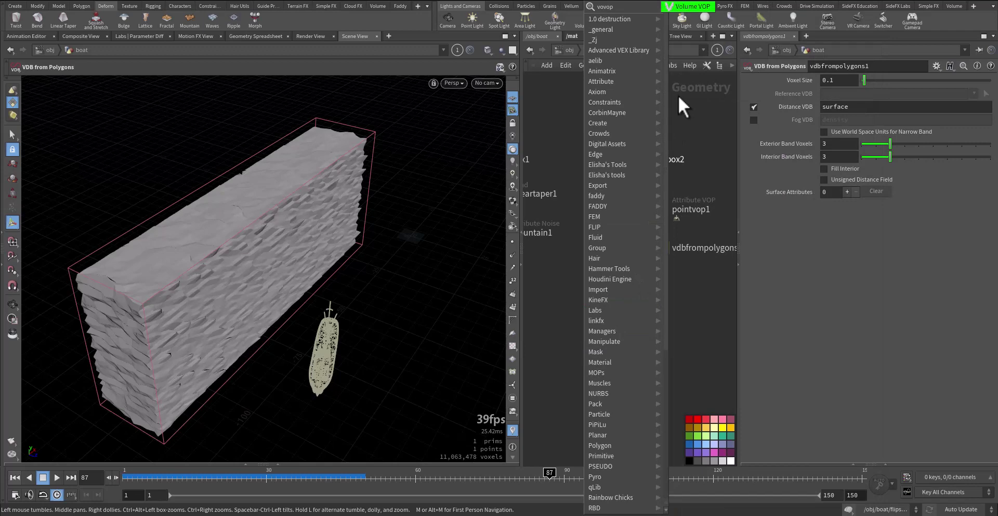
pyautogui.click(694, 7)
pyautogui.click(650, 287)
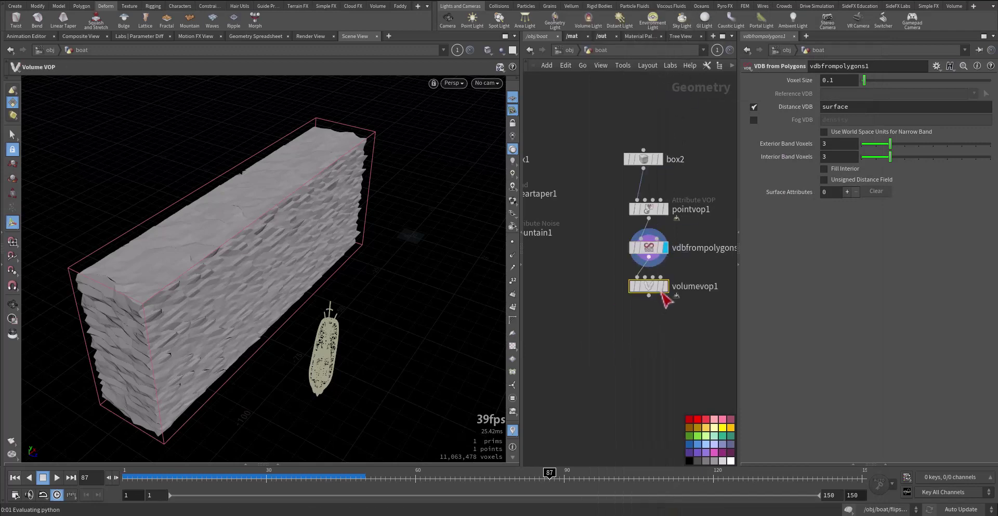
pyautogui.doubleClick(653, 287)
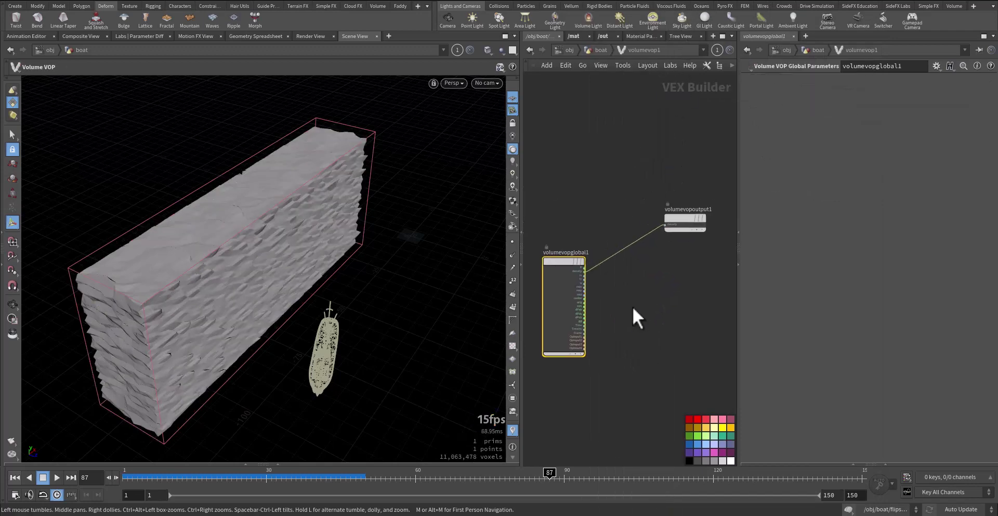
# Step: Add a Turbulent Noise node inside volumevop1 and wire the global P into its pos input
pyautogui.scroll(4, 631, 299)
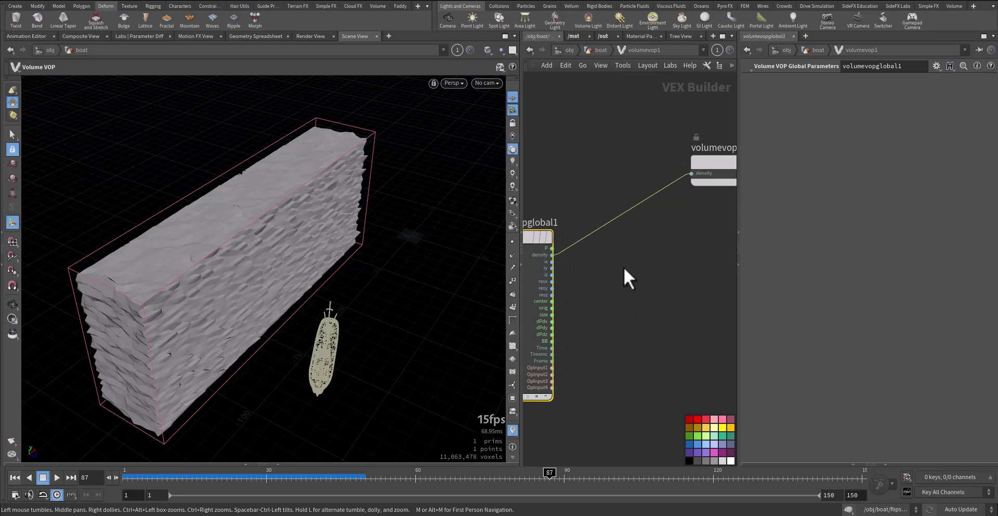
pyautogui.press('Tab')
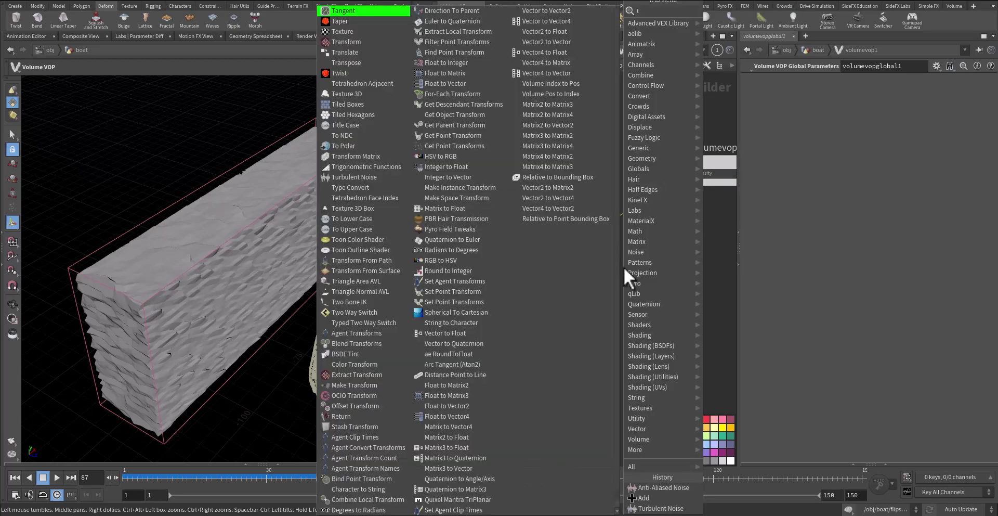
pyautogui.click(729, 14)
pyautogui.click(637, 311)
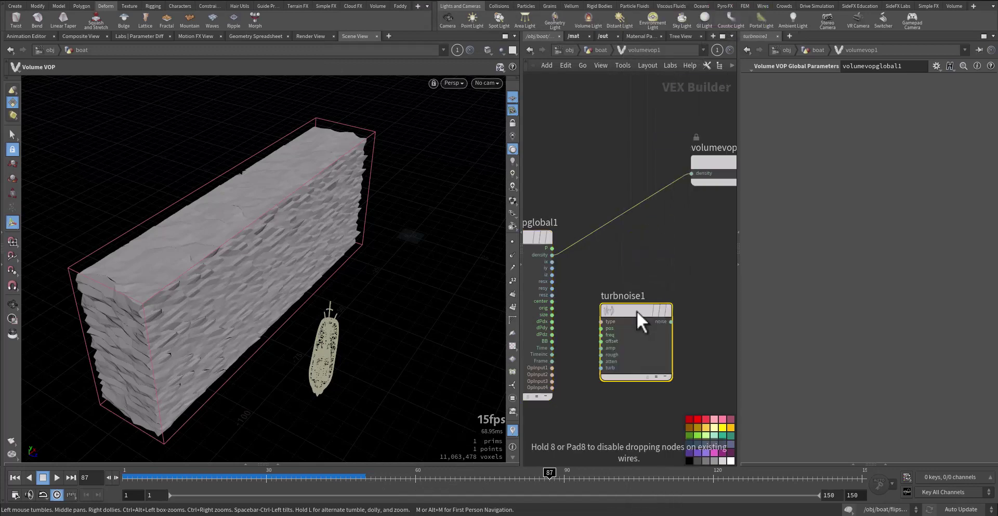
pyautogui.click(602, 328)
pyautogui.click(552, 249)
# Step: Insert an Add node on the density wire and connect the turbulent noise output to its second input
pyautogui.press('Tab')
pyautogui.write('ad')
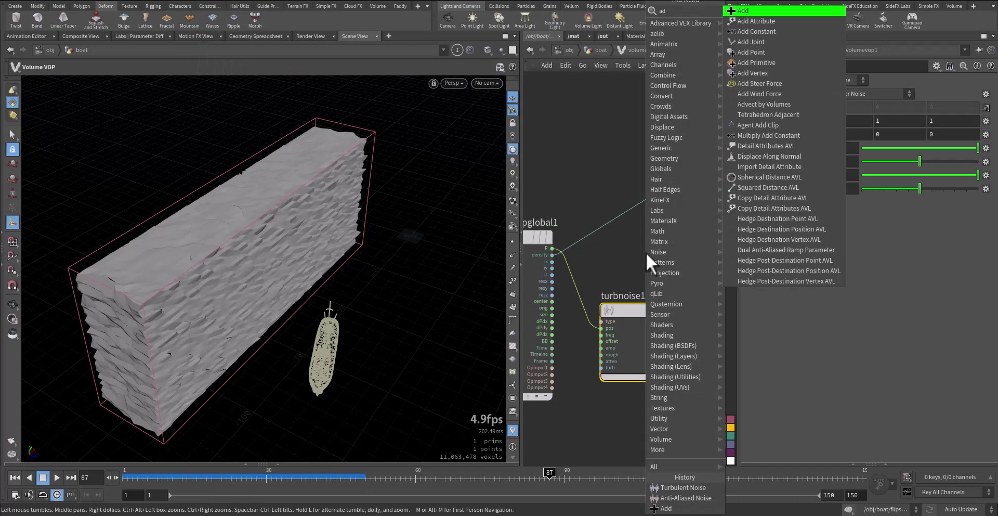
pyautogui.click(752, 11)
pyautogui.click(651, 199)
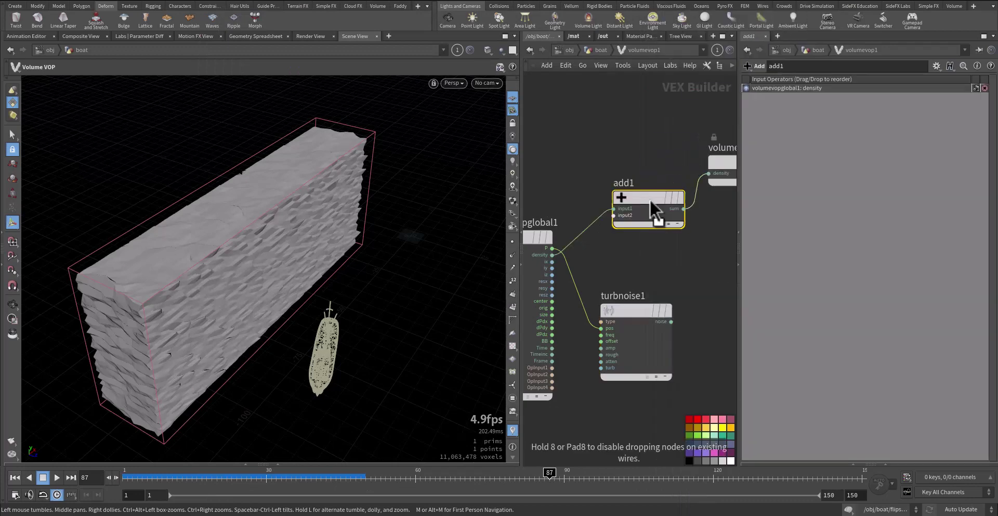
pyautogui.click(615, 215)
pyautogui.click(672, 322)
# Step: Change the signature of volumevop1's turbulent noise to 3D Noise
pyautogui.moveTo(687, 274); pyautogui.dragTo(651, 278, button='middle')
pyautogui.click(590, 314)
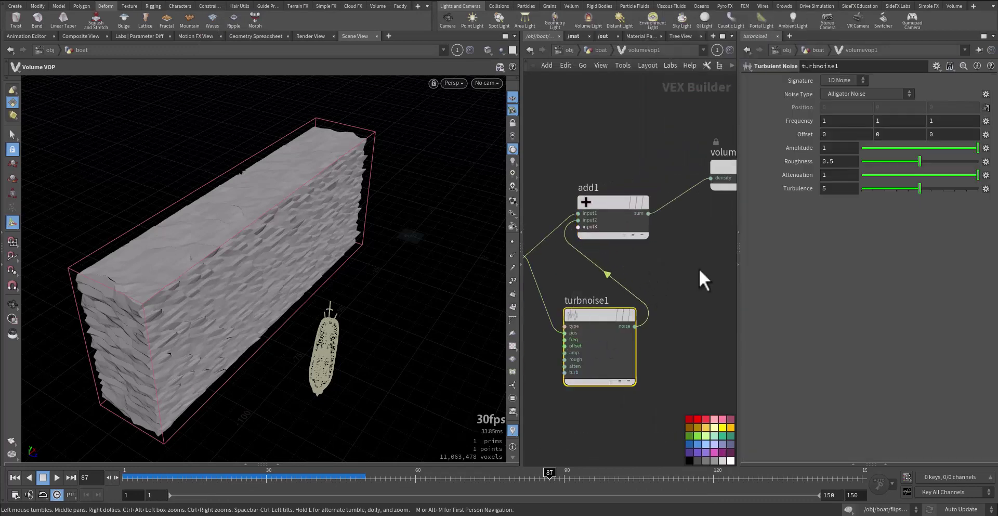
pyautogui.moveTo(832, 121)
pyautogui.mouseDown(button='middle')
pyautogui.moveTo(921, 120)
pyautogui.moveTo(826, 130)
pyautogui.mouseUp(button='middle')
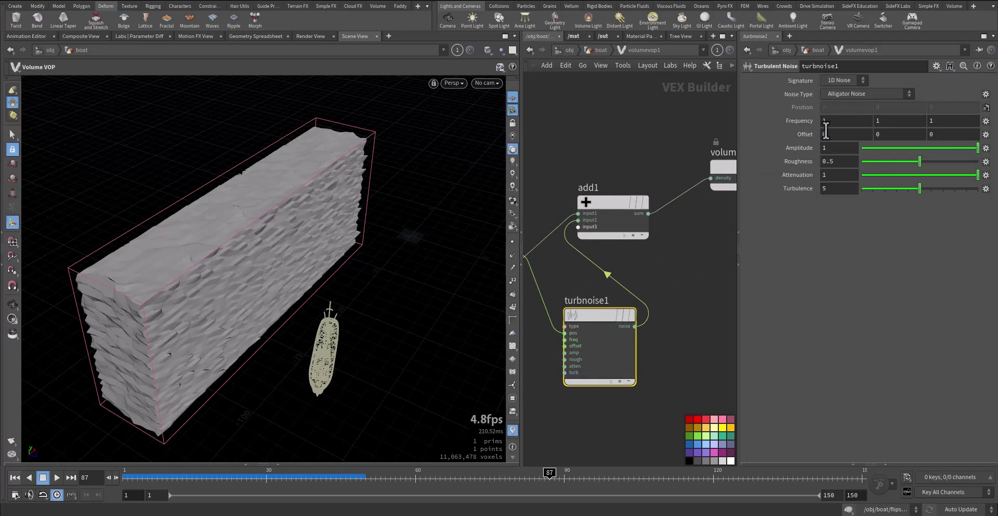
pyautogui.moveTo(671, 257); pyautogui.dragTo(719, 245, button='middle')
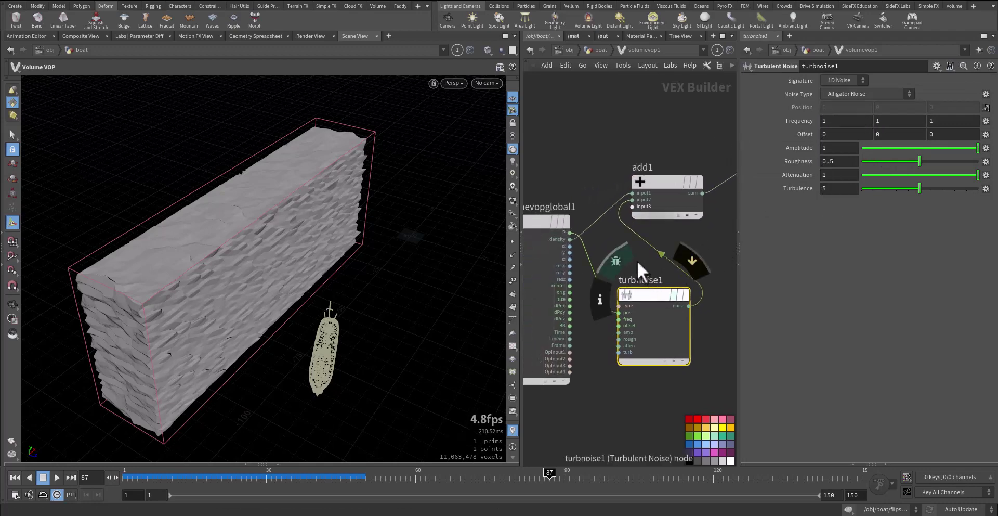
pyautogui.click(836, 100)
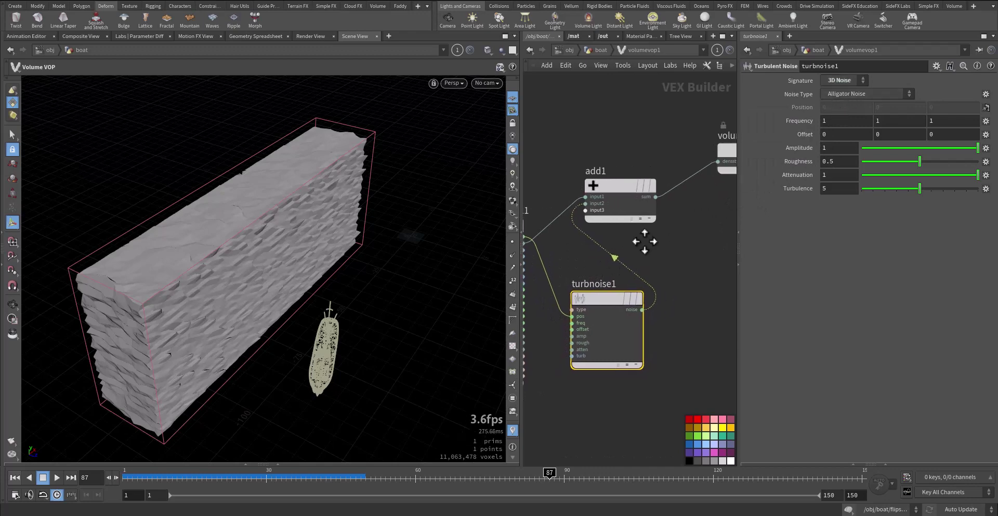
# Step: Adjust the amplitude of volumevop1's turbulent noise and return to the boat network
pyautogui.moveTo(691, 232); pyautogui.dragTo(644, 235, button='middle')
pyautogui.moveTo(801, 148); pyautogui.dragTo(895, 112, button='middle')
pyautogui.click(601, 50)
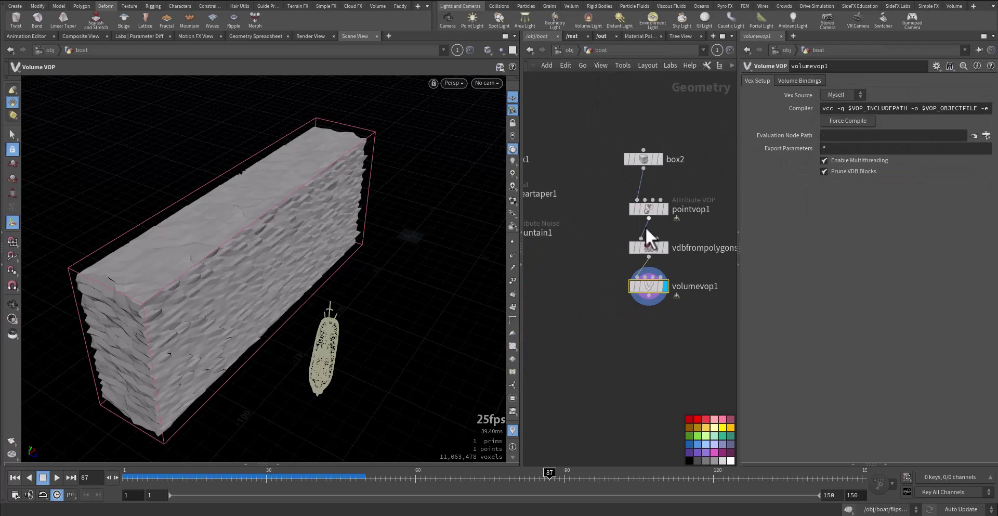
# Step: Rewire volumevop1's Add node so its first input takes the global P, and return to the boat network
pyautogui.doubleClick(650, 288)
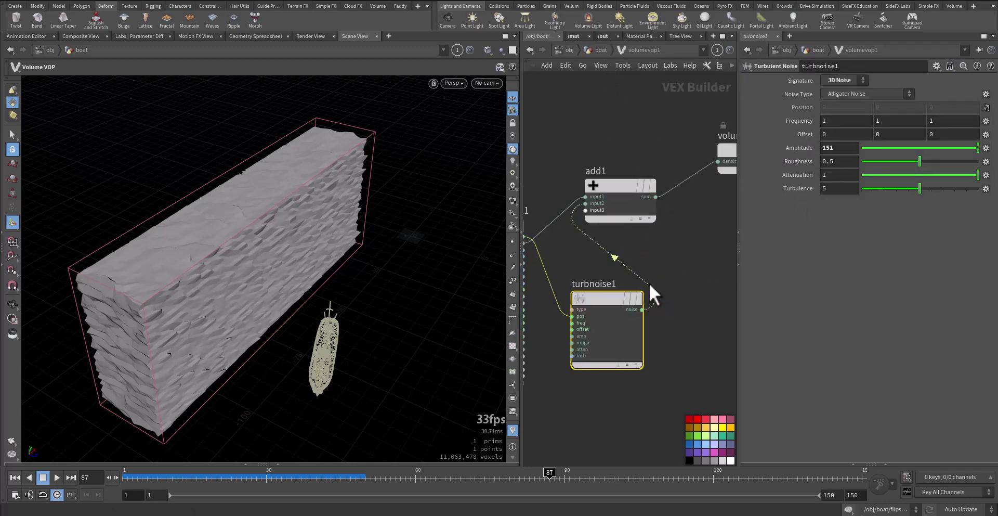
pyautogui.moveTo(673, 239); pyautogui.dragTo(599, 273, button='middle')
pyautogui.moveTo(640, 164); pyautogui.dragTo(705, 199)
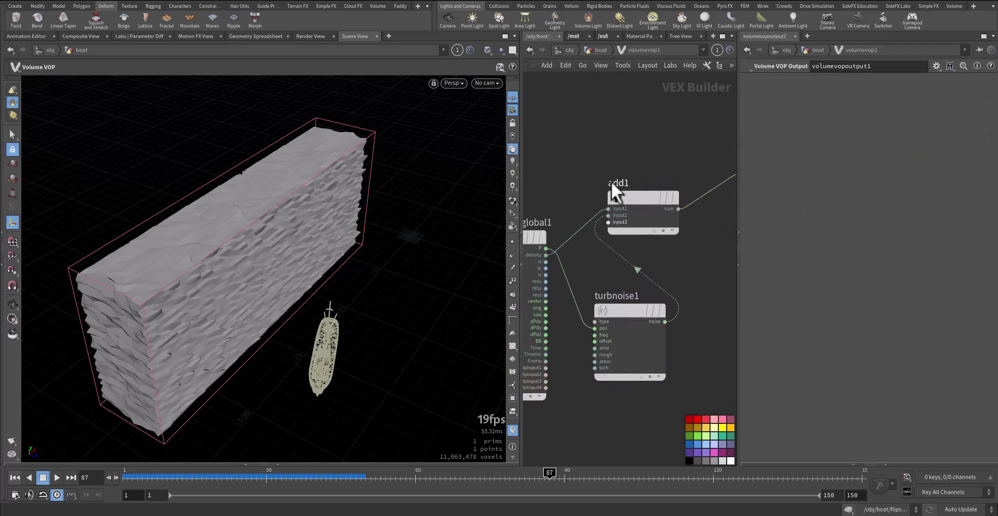
pyautogui.click(555, 236)
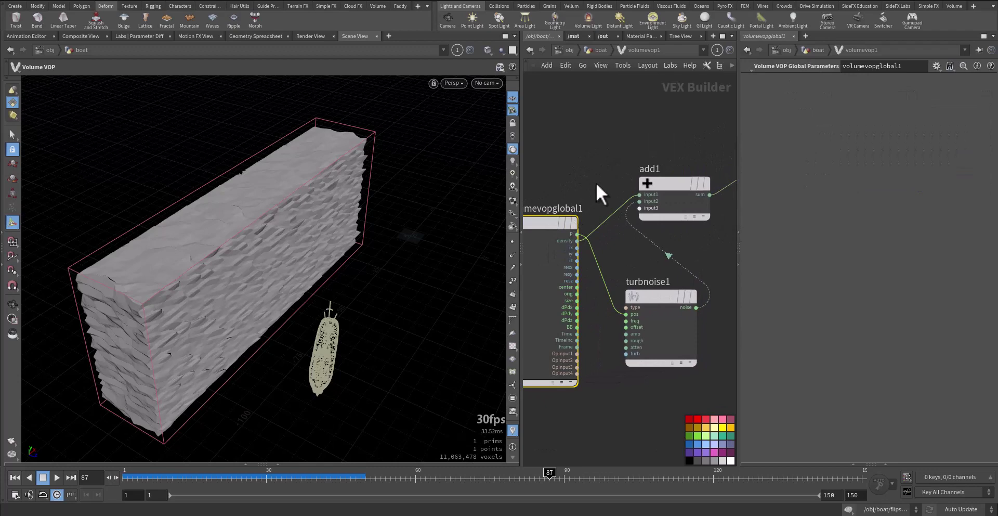
pyautogui.click(590, 235)
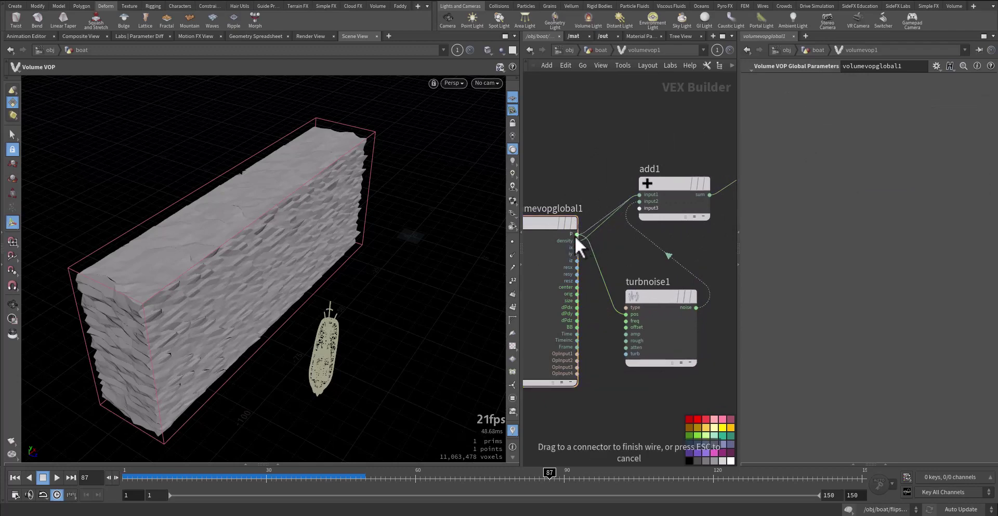
pyautogui.click(577, 234)
pyautogui.moveTo(637, 240); pyautogui.dragTo(567, 258, button='middle')
pyautogui.moveTo(687, 232); pyautogui.dragTo(656, 234, button='middle')
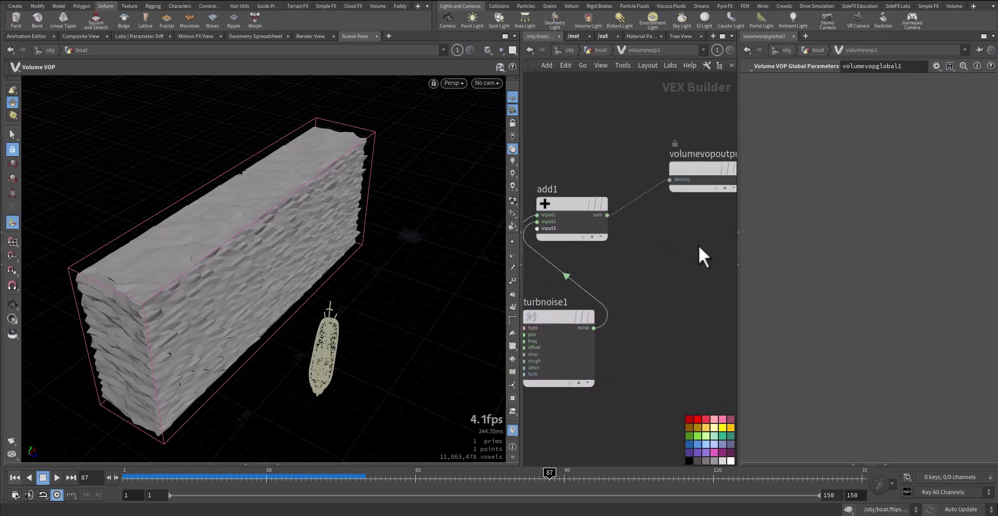
pyautogui.click(601, 50)
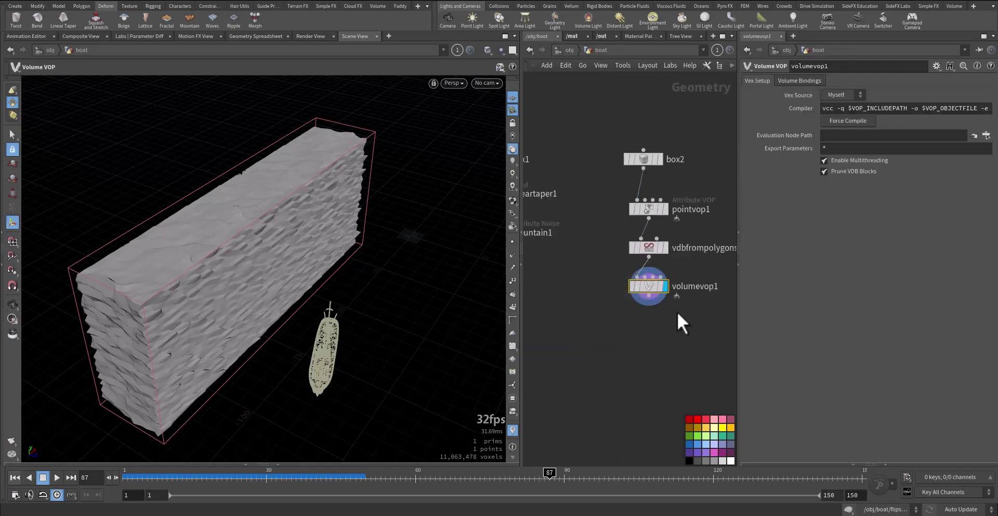
# Step: Delete volumevop1 and attach an Attribute Noise node to the output of vdbfrompolygons1 in its place
pyautogui.press('Delete')
pyautogui.press('Tab')
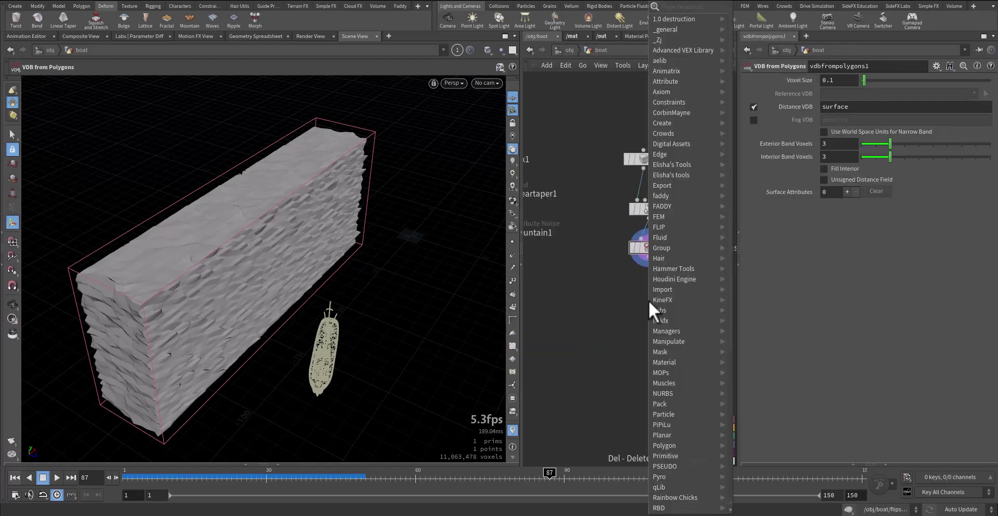
pyautogui.write('noise')
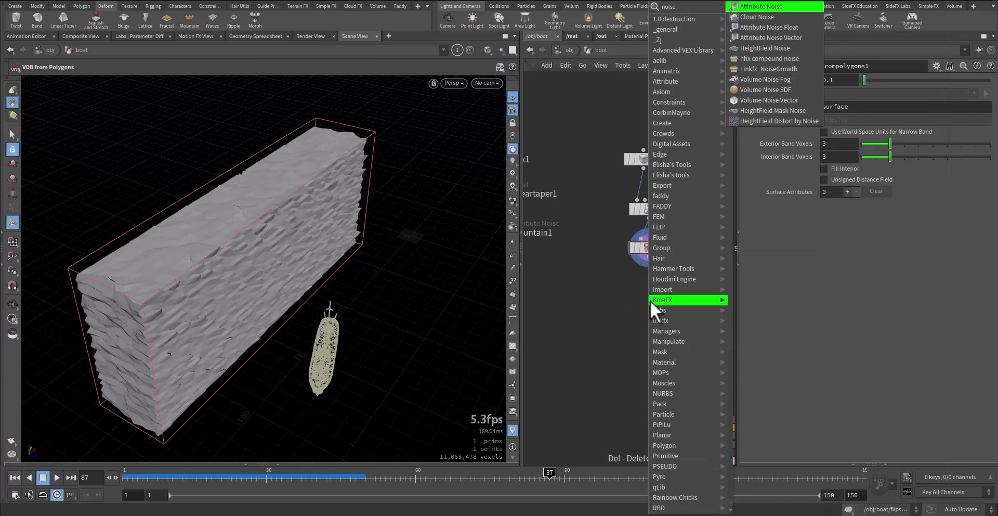
pyautogui.click(761, 6)
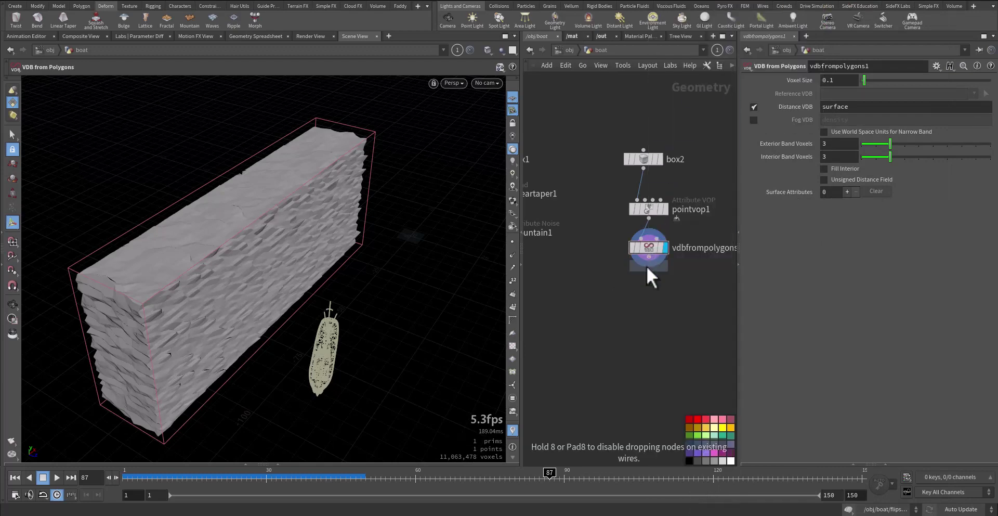
pyautogui.click(656, 292)
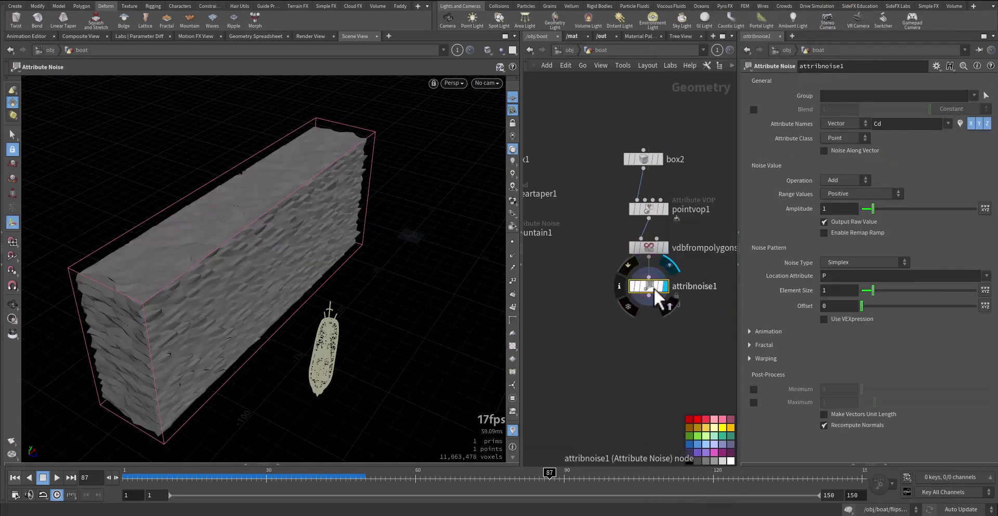
# Step: Set attribnoise1's attribute name to P so the noise acts on position
pyautogui.moveTo(893, 125); pyautogui.dragTo(866, 125)
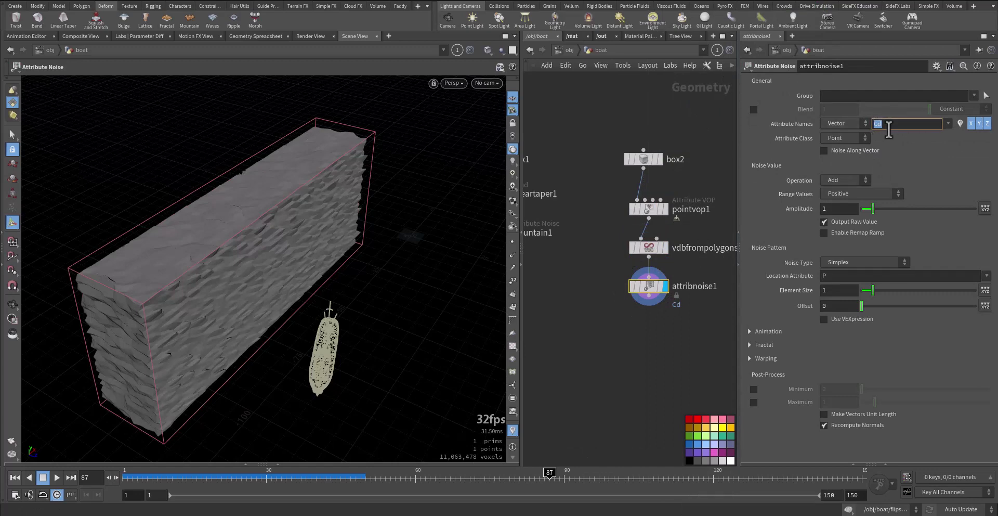
pyautogui.write('P')
pyautogui.press('Return')
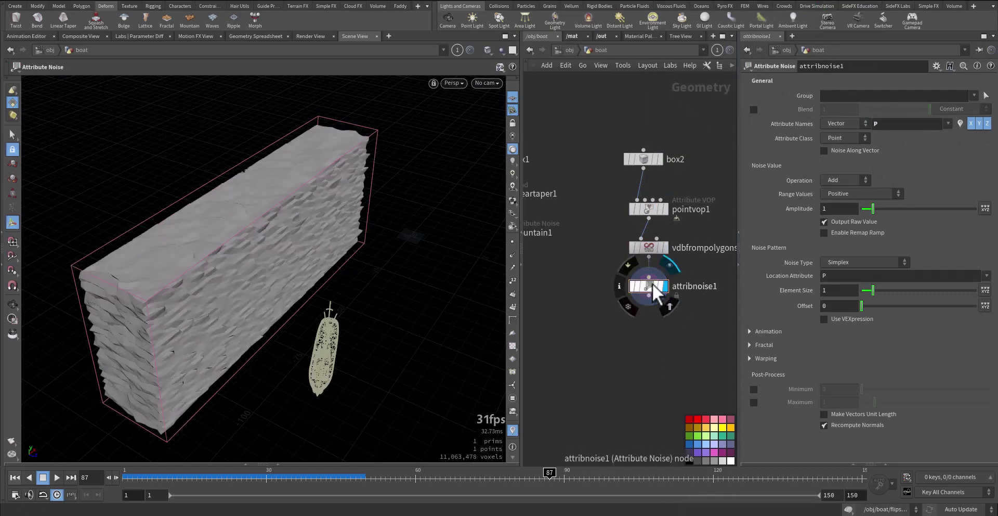
# Step: Set attribnoise1's element size to 4.91, amplitude to 5.77 and offset to 25.9
pyautogui.moveTo(865, 287); pyautogui.dragTo(918, 290)
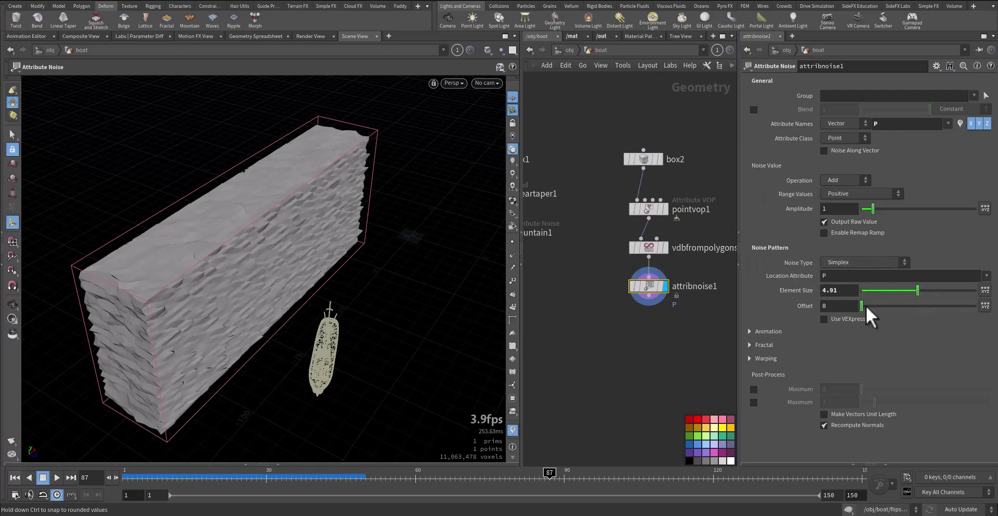
pyautogui.moveTo(862, 306); pyautogui.dragTo(889, 306)
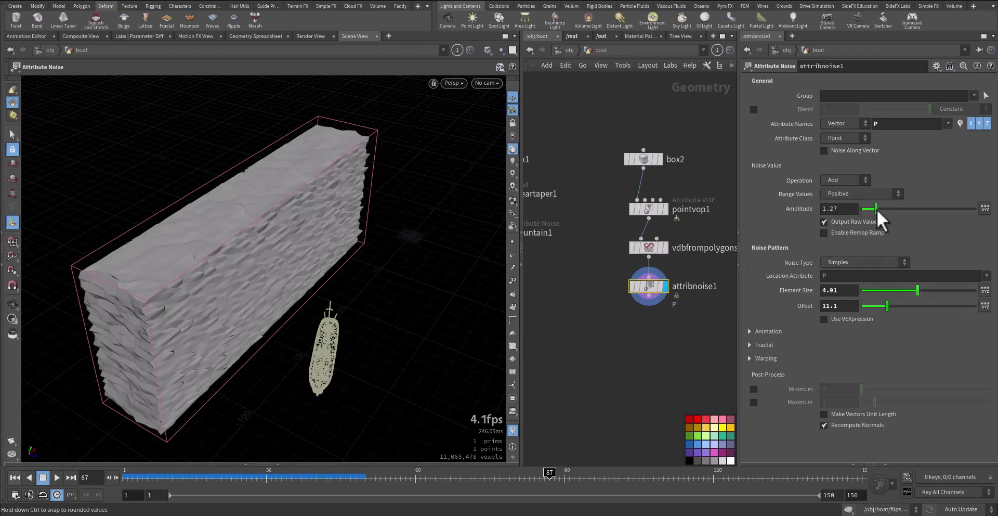
pyautogui.moveTo(877, 211); pyautogui.dragTo(927, 209)
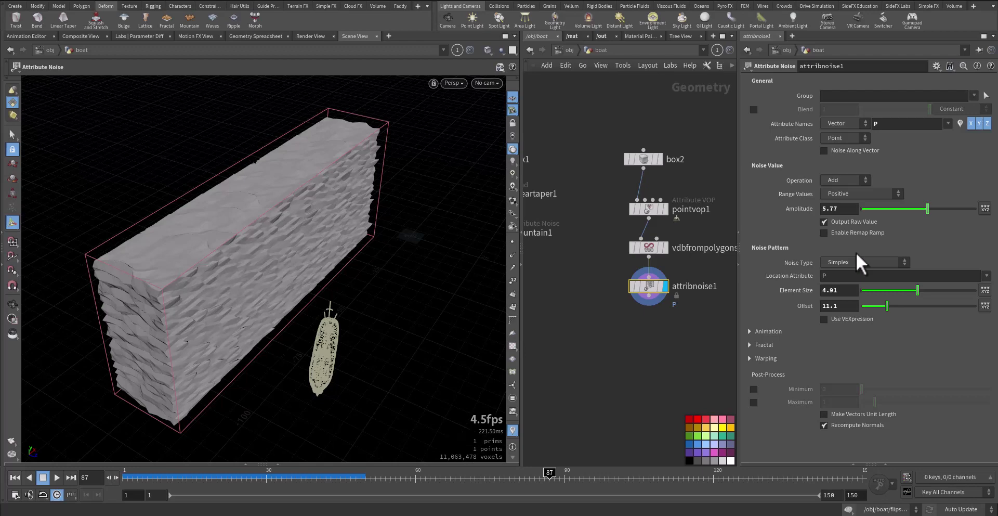
pyautogui.moveTo(886, 312); pyautogui.dragTo(922, 311)
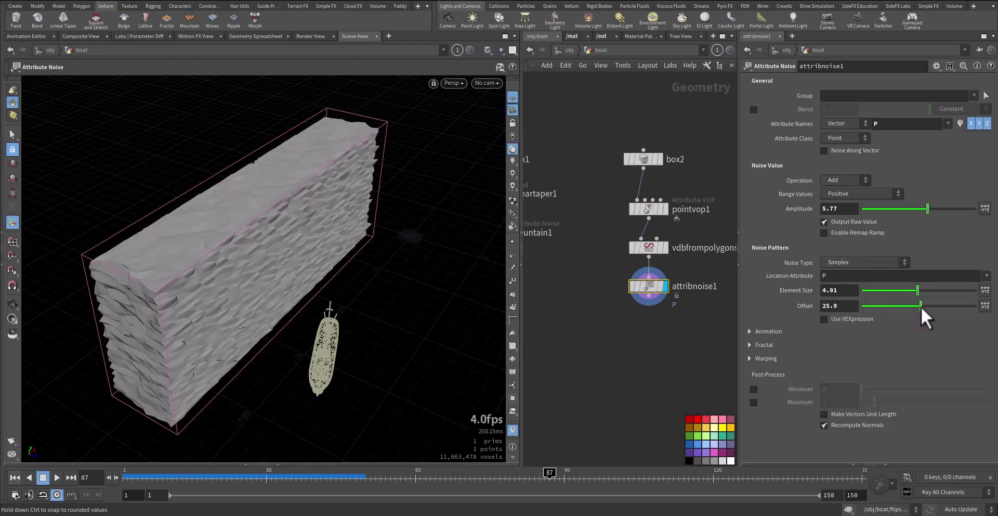
# Step: Change attribnoise1's noise type to Fast and view the displaced wall beside the boat
pyautogui.click(858, 262)
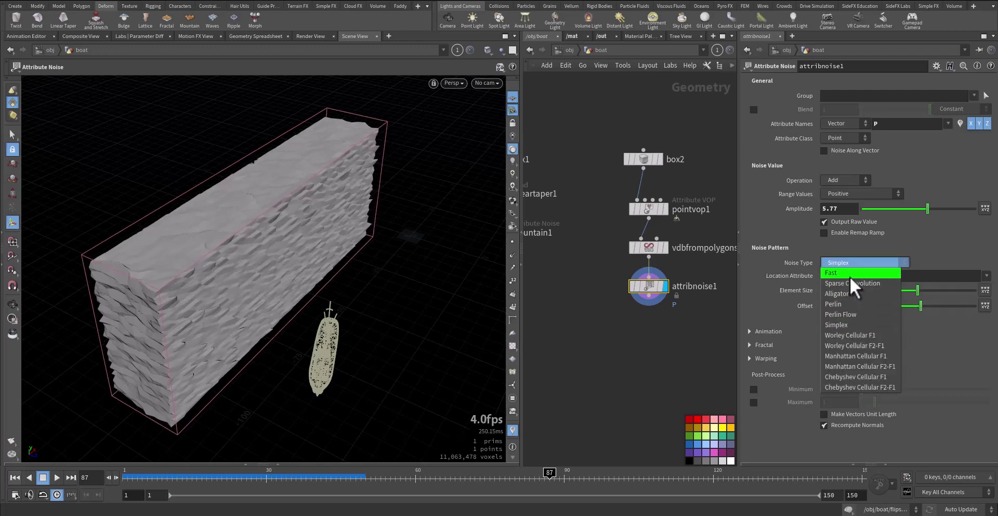
pyautogui.click(853, 285)
pyautogui.press('Escape')
pyautogui.moveTo(312, 283); pyautogui.dragTo(283, 260)
pyautogui.press('Return')
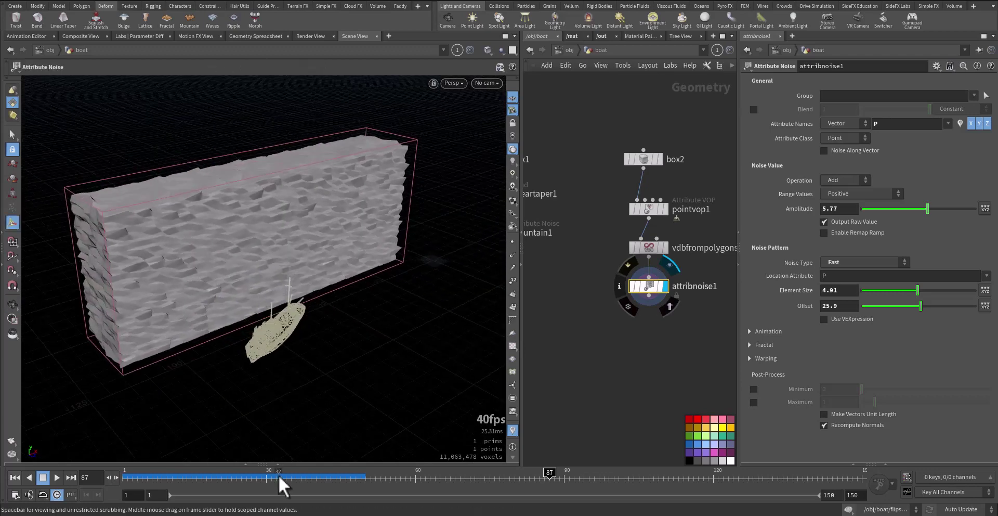
# Step: Return the timeline to frame 1 and move the box2 node chain closer to the box1 chain
pyautogui.moveTo(283, 477); pyautogui.dragTo(125, 474)
pyautogui.moveTo(557, 387); pyautogui.dragTo(626, 341, button='middle')
pyautogui.scroll(-3, 652, 362)
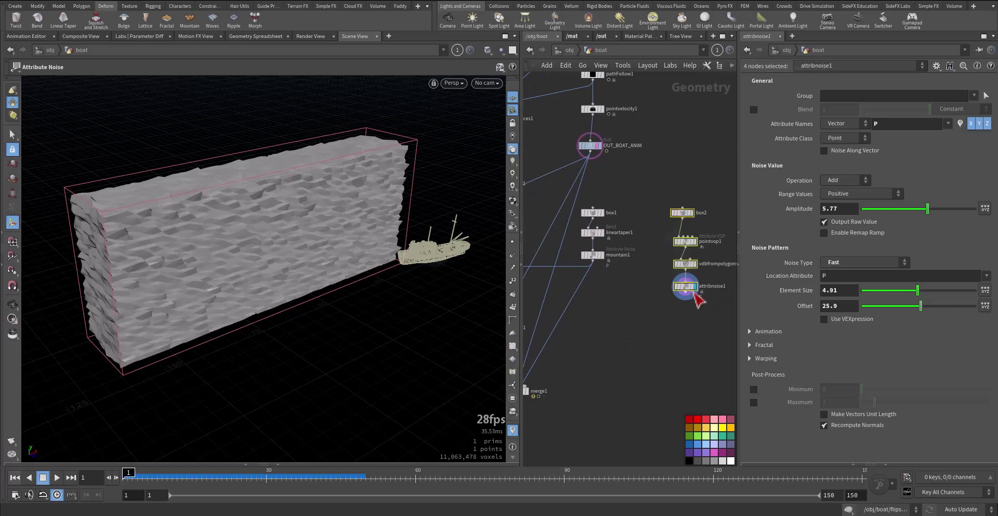
pyautogui.moveTo(694, 286); pyautogui.dragTo(662, 255)
# Step: Insert another FLIP Collide node between flipcollide2 and flipboundary1 and wire attribnoise1 into its collision input
pyautogui.moveTo(603, 315); pyautogui.dragTo(690, 278, button='middle')
pyautogui.moveTo(569, 252)
pyautogui.mouseDown()
pyautogui.moveTo(567, 265)
pyautogui.moveTo(563, 242)
pyautogui.moveTo(568, 268)
pyautogui.mouseUp()
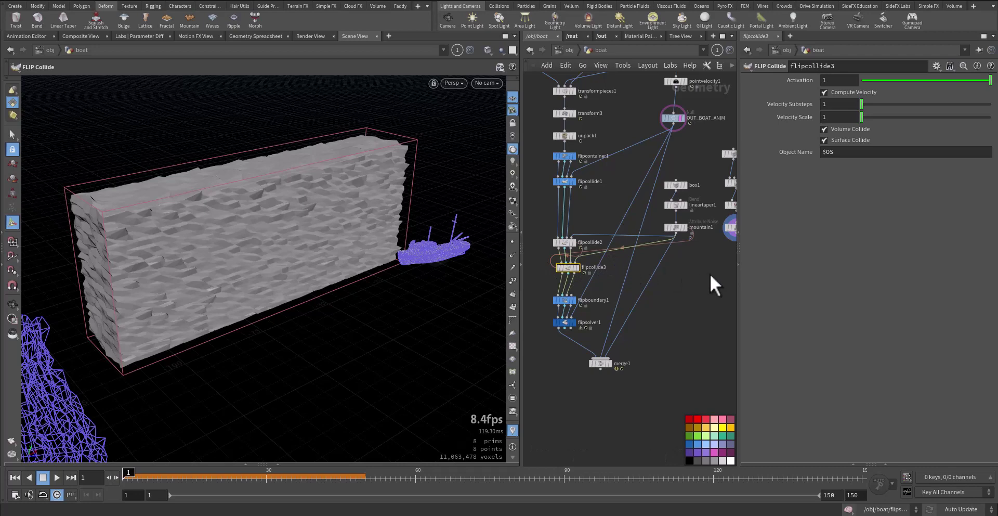
pyautogui.moveTo(690, 281); pyautogui.dragTo(641, 294, button='middle')
pyautogui.moveTo(610, 256); pyautogui.dragTo(681, 264)
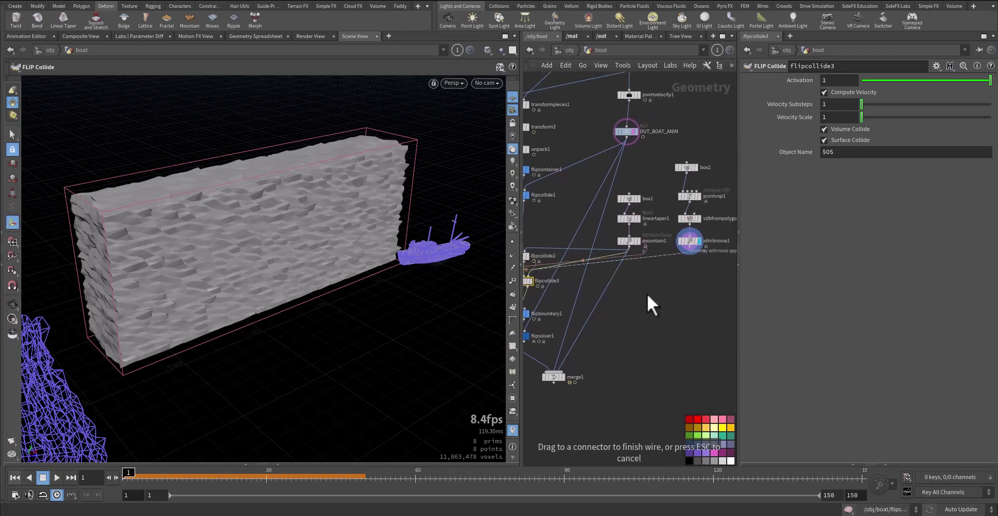
pyautogui.moveTo(619, 319); pyautogui.dragTo(659, 313, button='middle')
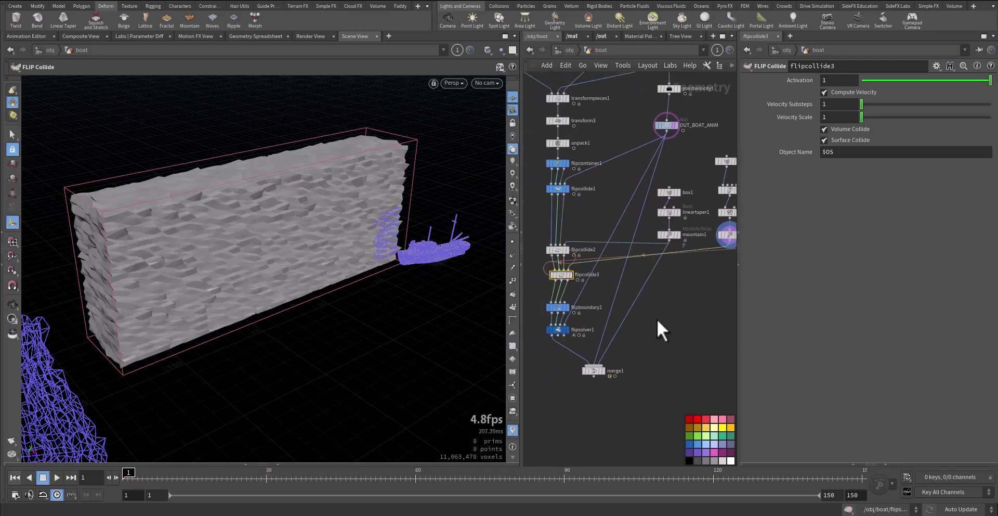
# Step: Display flipsolver1 and align flipcollide3 with the other nodes of the FLIP chain
pyautogui.click(559, 329)
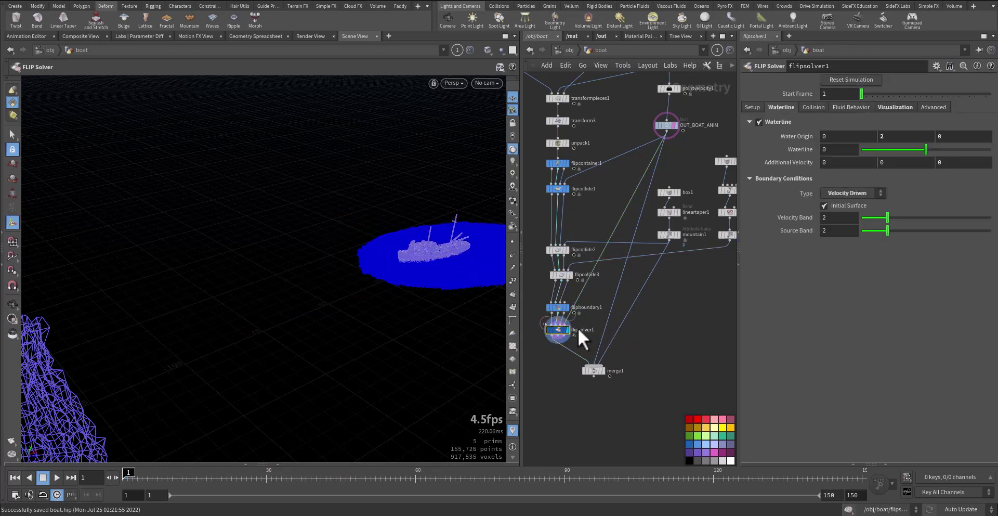
pyautogui.moveTo(364, 325)
pyautogui.keyDown('alt'); pyautogui.mouseDown()
pyautogui.moveTo(316, 334)
pyautogui.moveTo(353, 332)
pyautogui.mouseUp(); pyautogui.keyUp('alt')
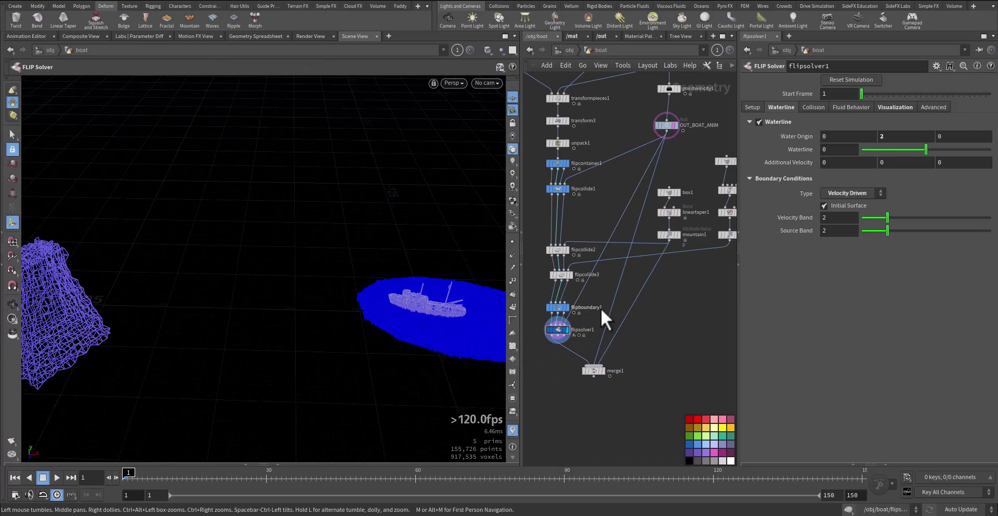
pyautogui.moveTo(684, 290); pyautogui.dragTo(721, 283, button='middle')
pyautogui.scroll(2, 629, 301)
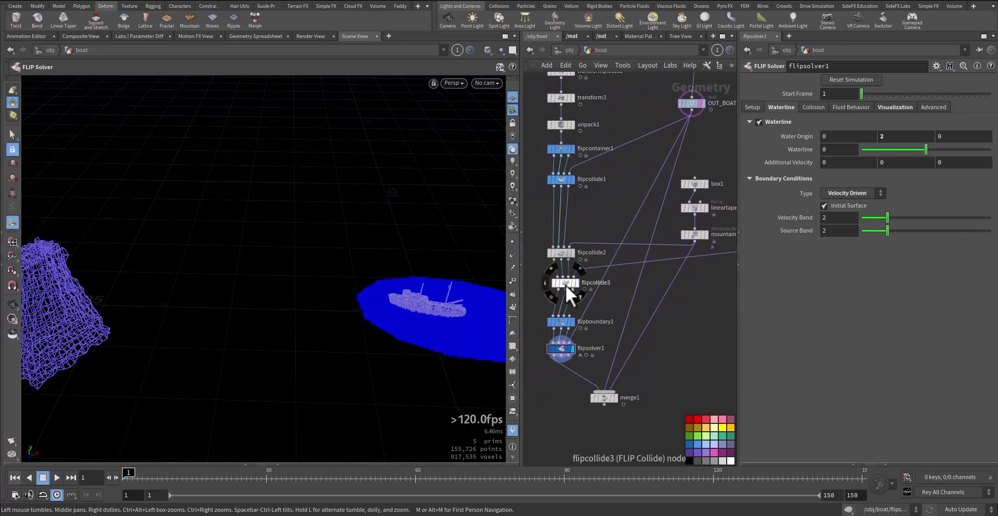
pyautogui.moveTo(565, 284); pyautogui.dragTo(561, 284)
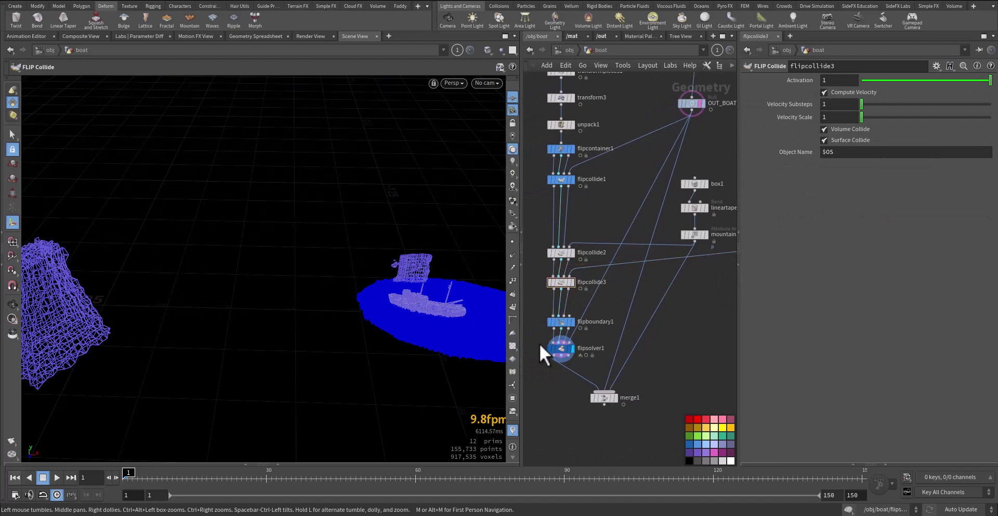
pyautogui.click(559, 350)
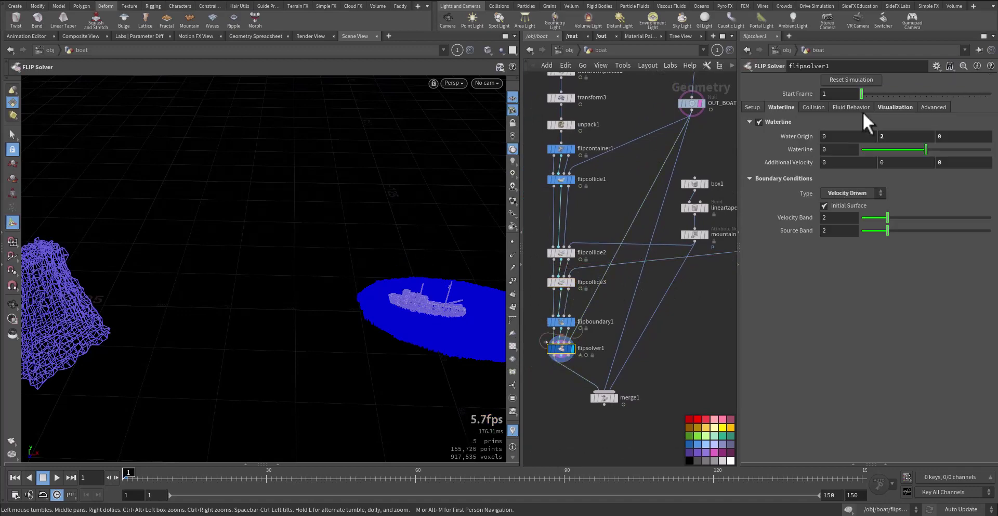
# Step: Inspect the colliders around the boat using flipsolver1's Show Collision option, switch it off and play the simulation
pyautogui.click(894, 107)
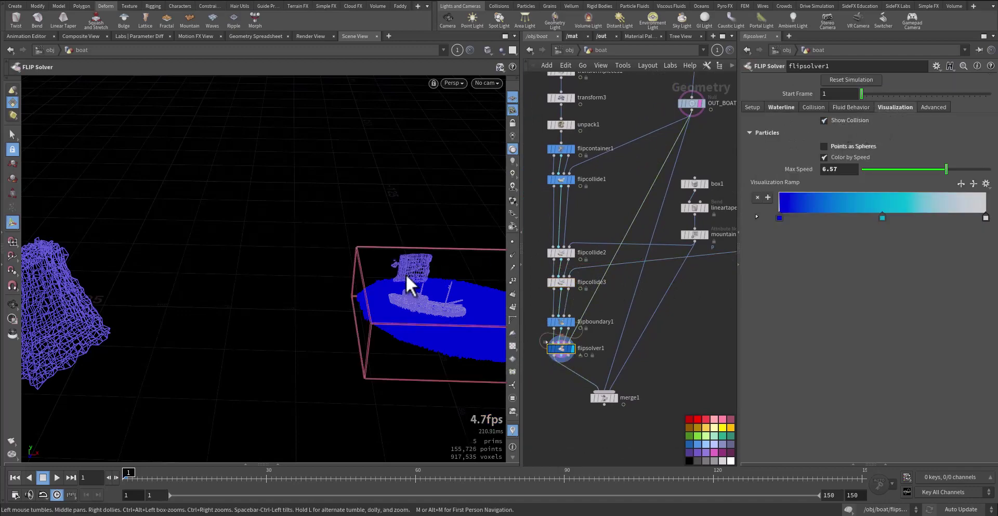
pyautogui.keyDown('alt'); pyautogui.moveTo(407, 274); pyautogui.dragTo(477, 274); pyautogui.keyUp('alt')
pyautogui.keyDown('alt'); pyautogui.moveTo(458, 266); pyautogui.dragTo(358, 229, button='middle'); pyautogui.keyUp('alt')
pyautogui.keyDown('alt'); pyautogui.moveTo(358, 230); pyautogui.dragTo(426, 224, button='right'); pyautogui.keyUp('alt')
pyautogui.press('Return')
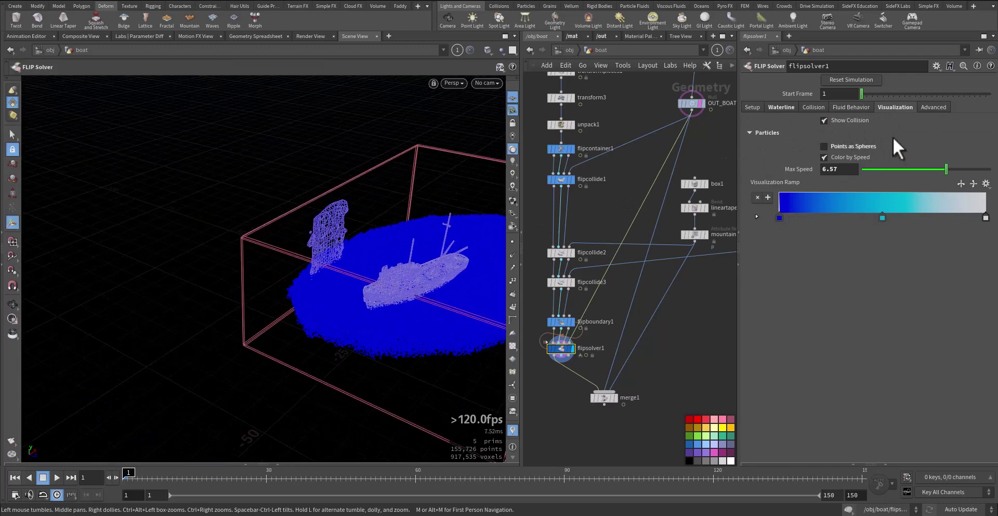
pyautogui.keyDown('alt'); pyautogui.moveTo(325, 280); pyautogui.dragTo(400, 261); pyautogui.keyUp('alt')
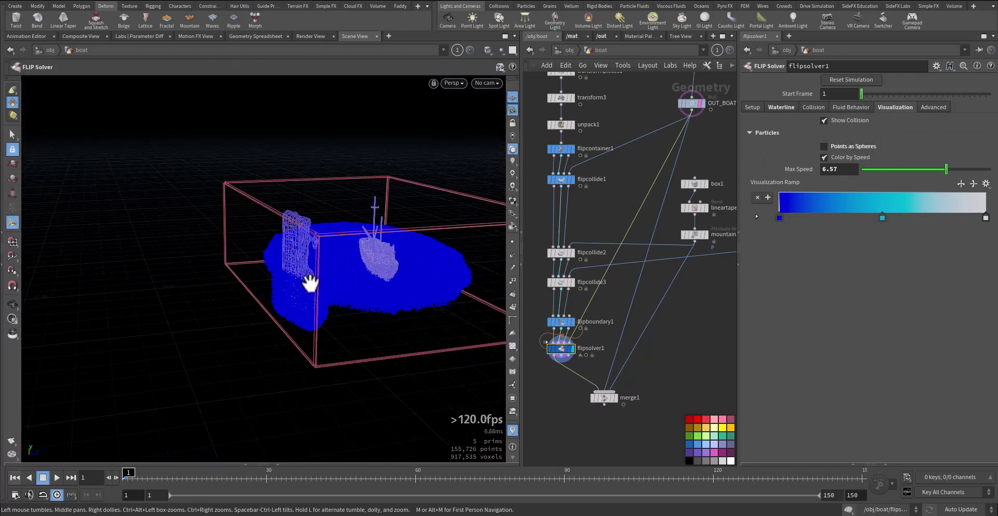
pyautogui.moveTo(310, 283); pyautogui.dragTo(331, 271)
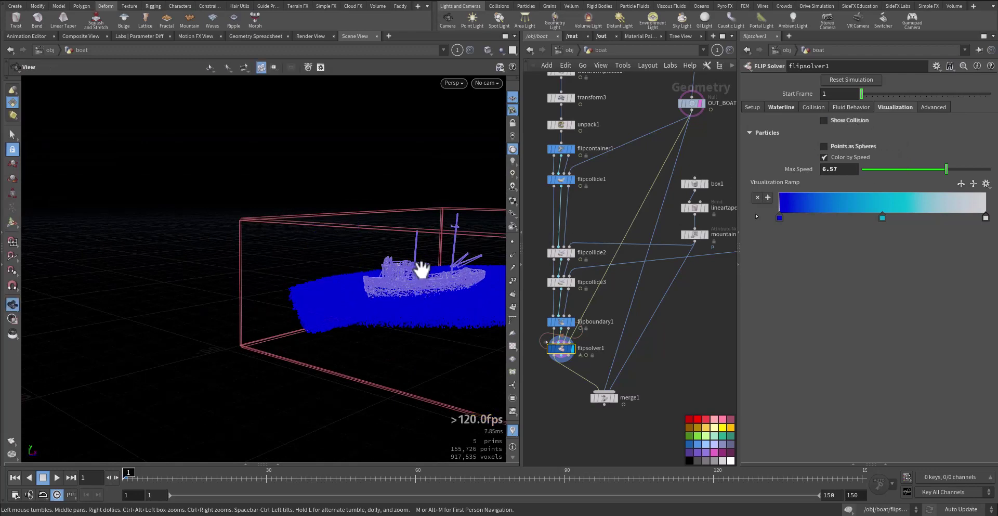
pyautogui.moveTo(423, 271); pyautogui.dragTo(355, 264)
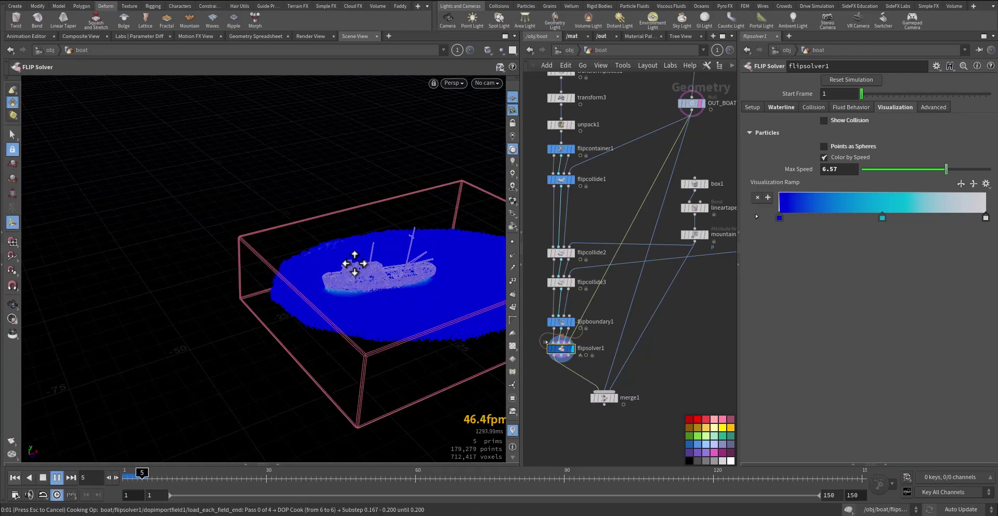
# Step: Display box2 and set its axis divisions to 21, 12 and 3
pyautogui.moveTo(667, 185); pyautogui.dragTo(625, 212, button='middle')
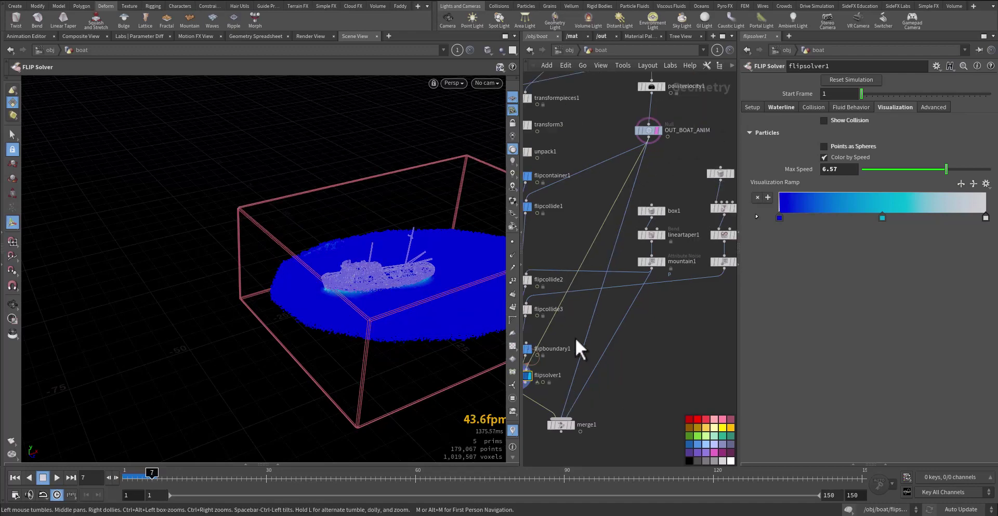
pyautogui.moveTo(694, 216); pyautogui.dragTo(641, 209, button='middle')
pyautogui.click(664, 197)
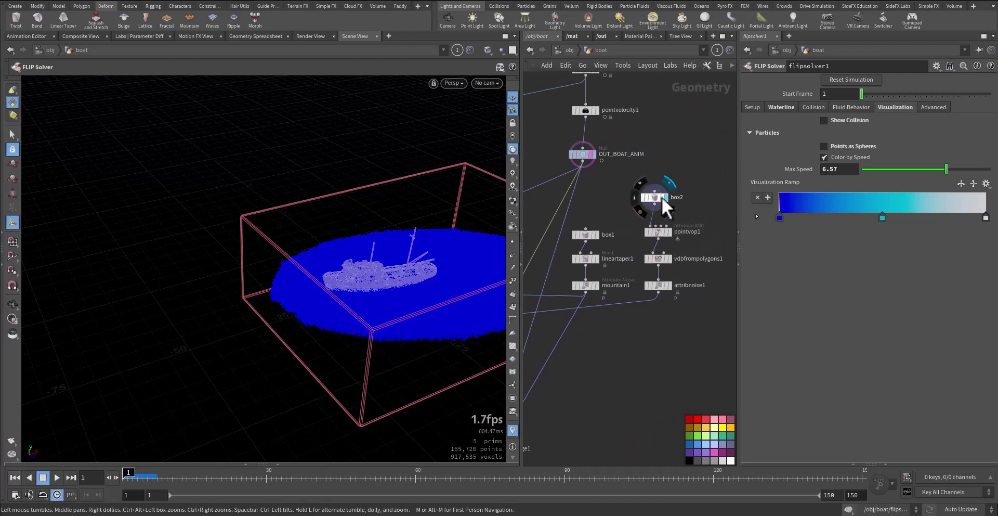
pyautogui.moveTo(801, 170); pyautogui.dragTo(755, 169, button='middle')
pyautogui.moveTo(838, 170); pyautogui.dragTo(756, 169, button='middle')
pyautogui.moveTo(905, 173); pyautogui.dragTo(827, 172, button='middle')
pyautogui.moveTo(667, 386); pyautogui.dragTo(809, 289, button='middle')
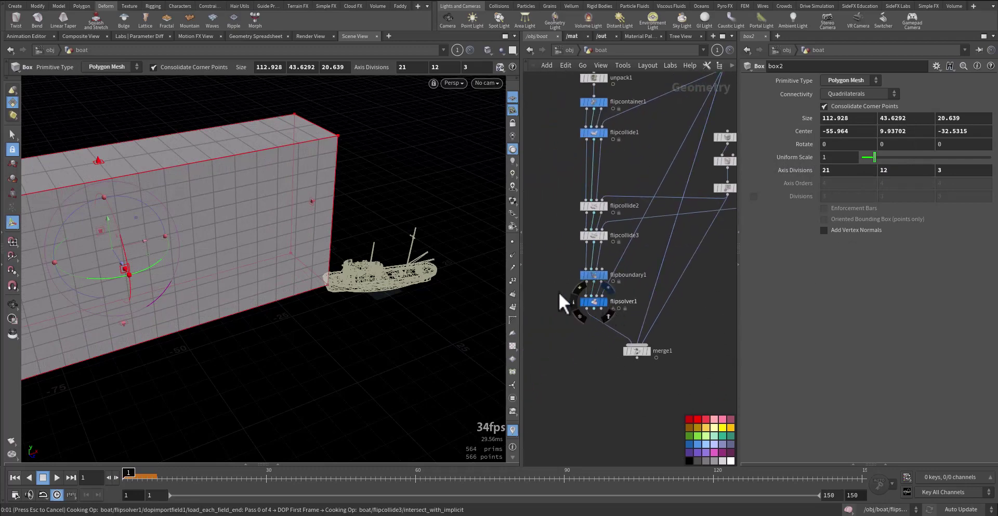
# Step: Display flipsolver1 and play the FLIP simulation from frame 1
pyautogui.press('r')
pyautogui.press('Up')
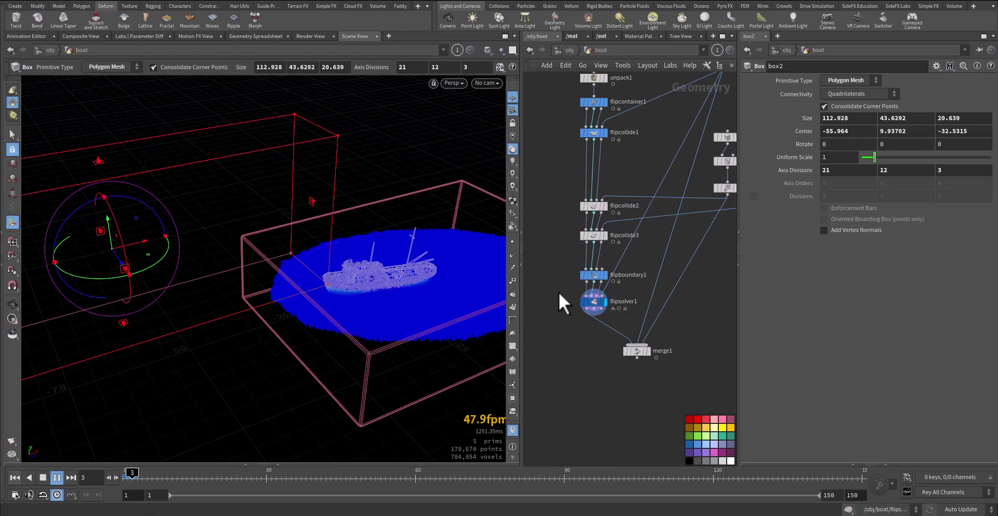
pyautogui.press('Escape')
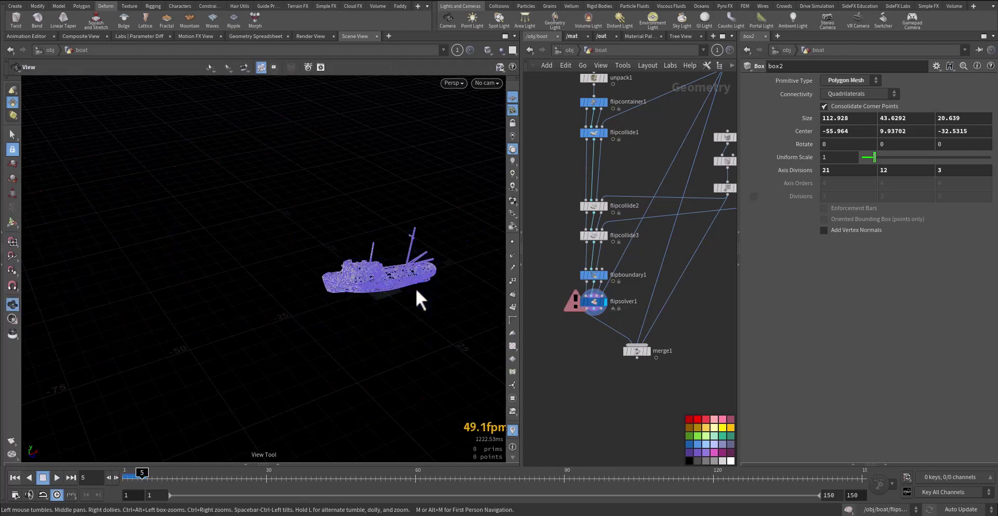
pyautogui.hotkey('ctrl', 'Up')
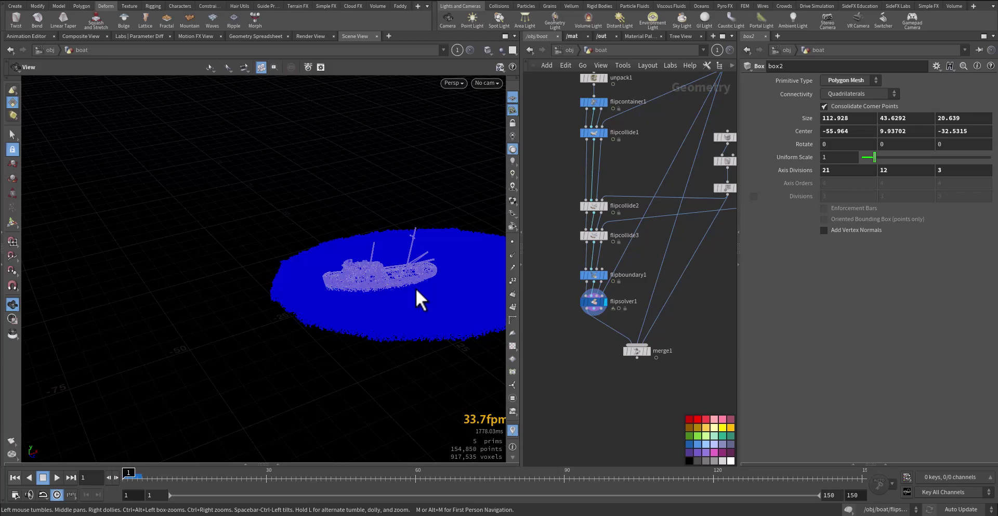
pyautogui.press('Up')
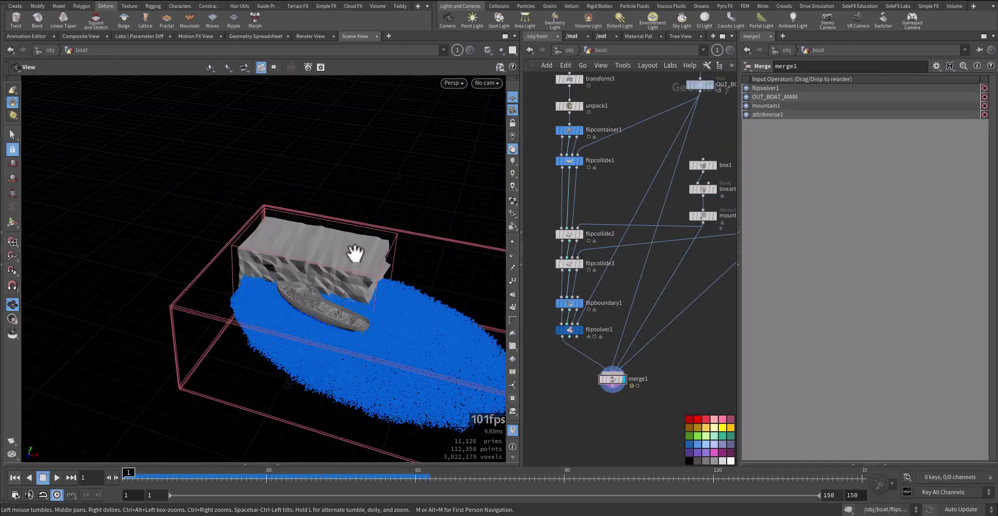
# Step: Review the Additional Velocity setting in flipsolver1's Waterline parameters while viewing the boat and wall through merge1
pyautogui.moveTo(336, 270); pyautogui.dragTo(354, 299)
pyautogui.moveTo(566, 342); pyautogui.dragTo(566, 341)
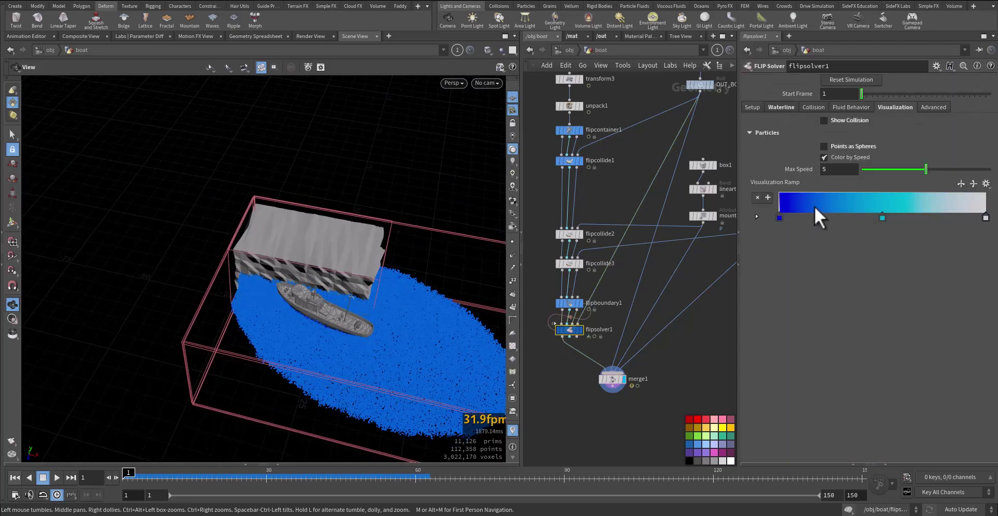
pyautogui.click(794, 108)
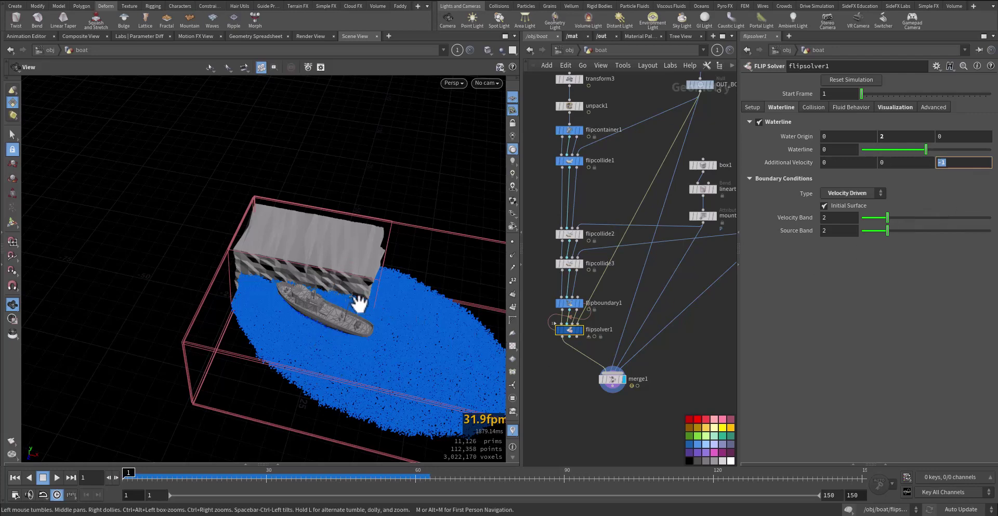
pyautogui.scroll(2, 359, 303)
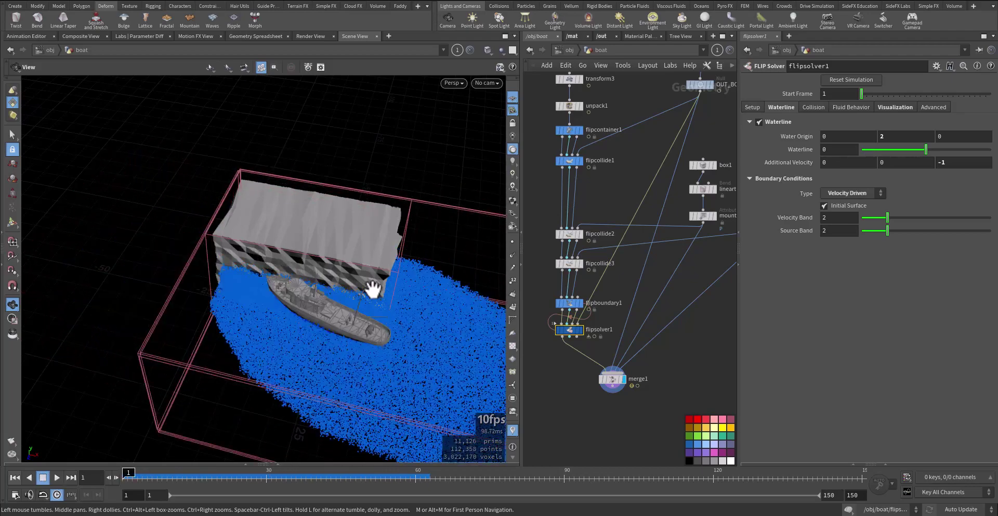
# Step: Replay the cached simulation repeatedly from the first frame to examine how the water moves between the boat and the wall
pyautogui.hotkey('ctrl', 'Up')
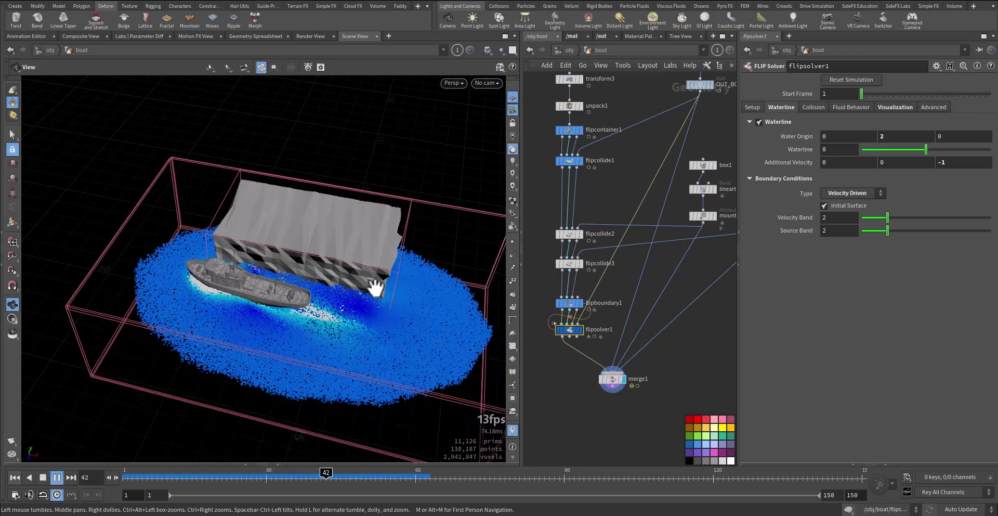
pyautogui.hotkey('ctrl', 'Up')
pyautogui.press('Up')
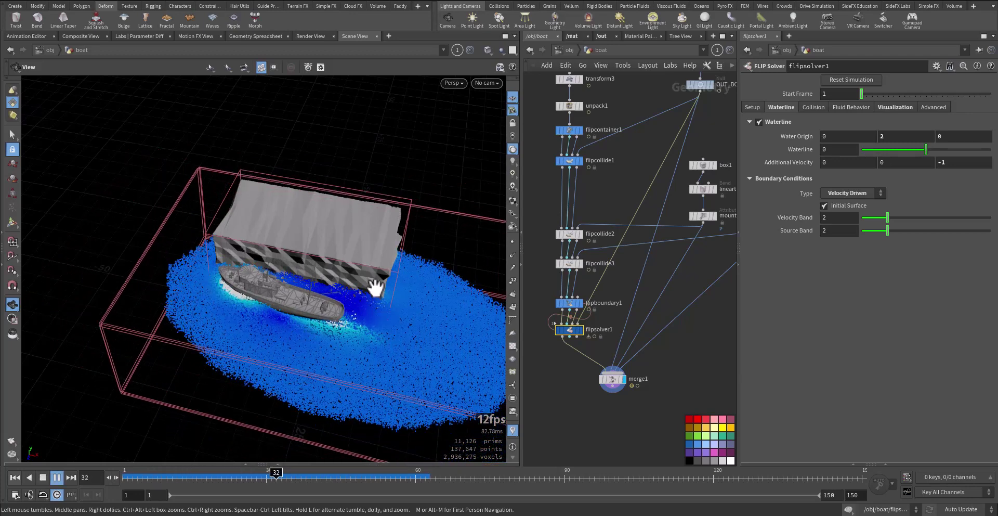
pyautogui.hotkey('ctrl', 'Up')
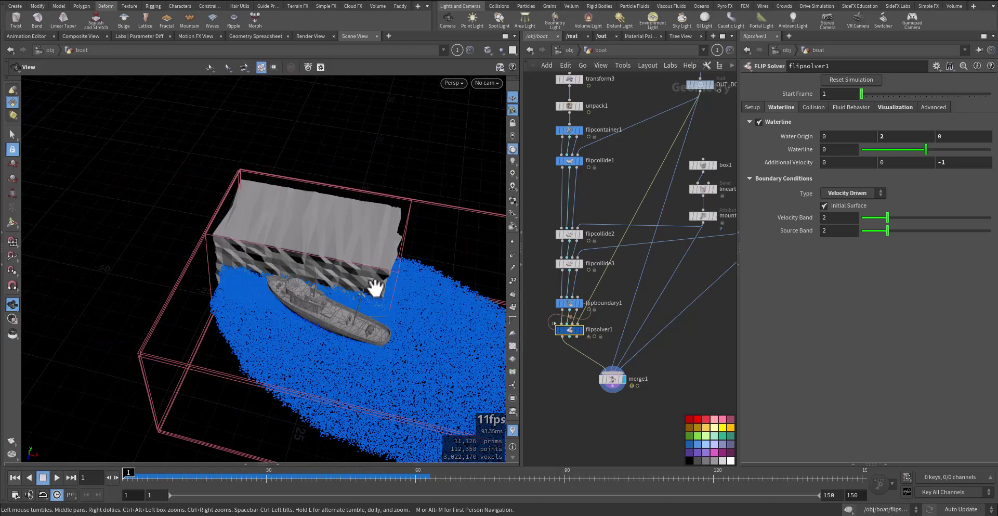
pyautogui.press('Up')
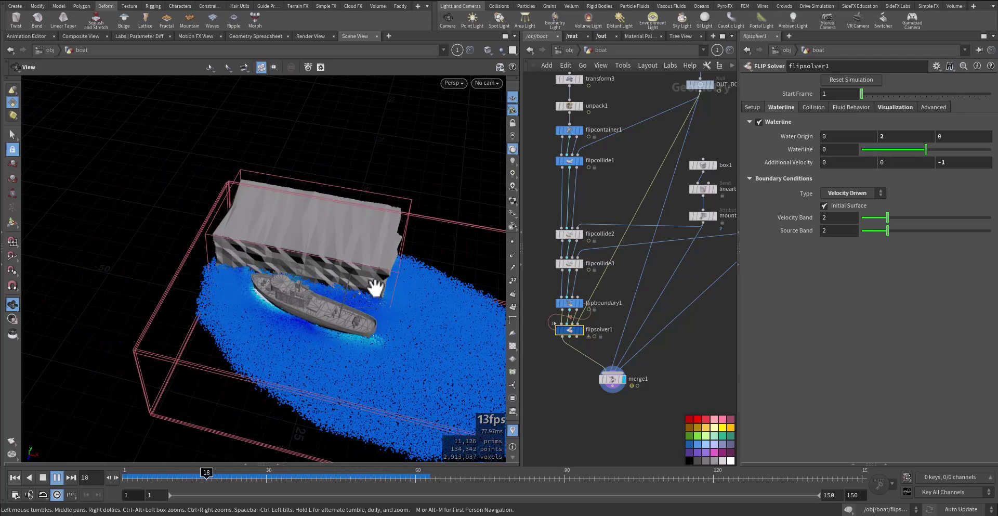
pyautogui.hotkey('ctrl', 'Up')
# Step: Display OUT_BOAT_ANIM and show mountain1 as a template so the rock can be compared with the boat
pyautogui.moveTo(610, 185); pyautogui.dragTo(568, 235, button='middle')
pyautogui.click(668, 134)
pyautogui.click(670, 135)
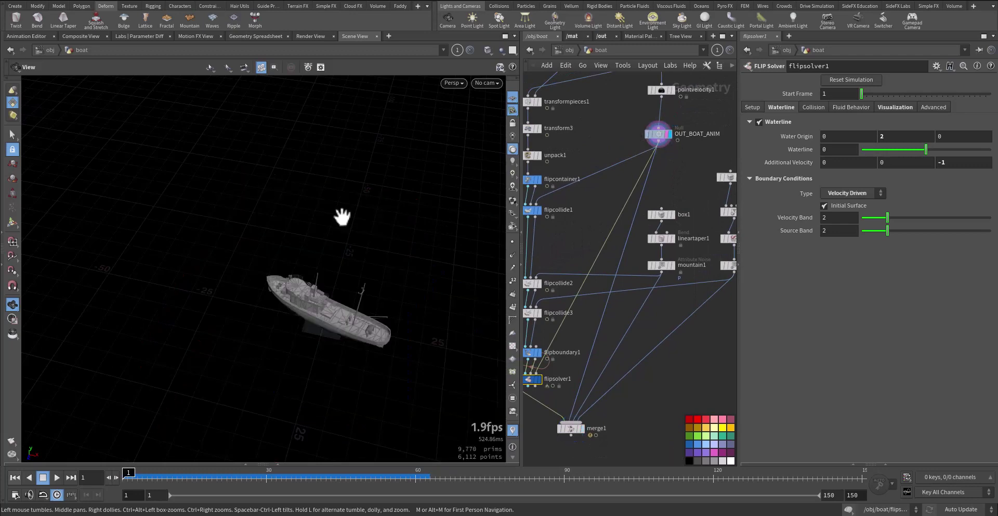
pyautogui.moveTo(286, 234); pyautogui.dragTo(151, 287, button='right')
pyautogui.moveTo(111, 414); pyautogui.dragTo(210, 399, button='middle')
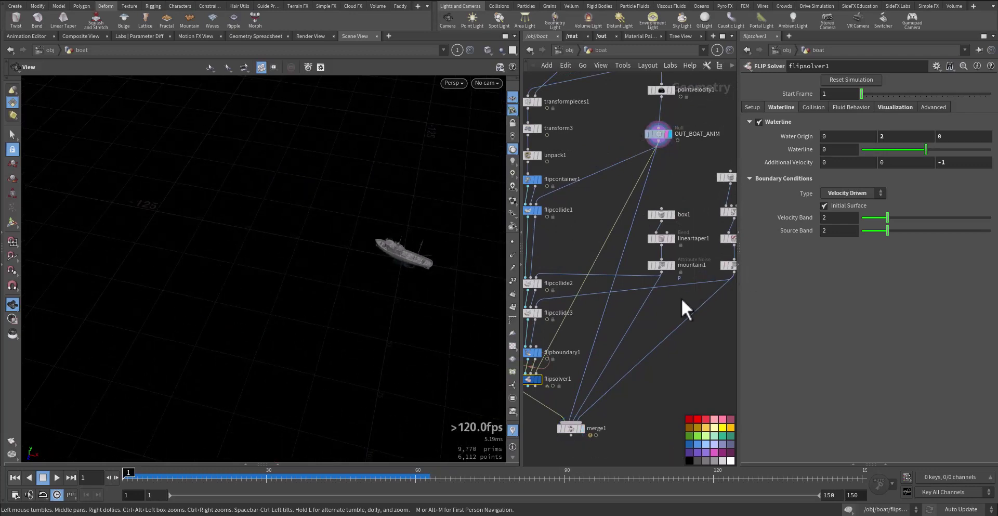
pyautogui.click(671, 266)
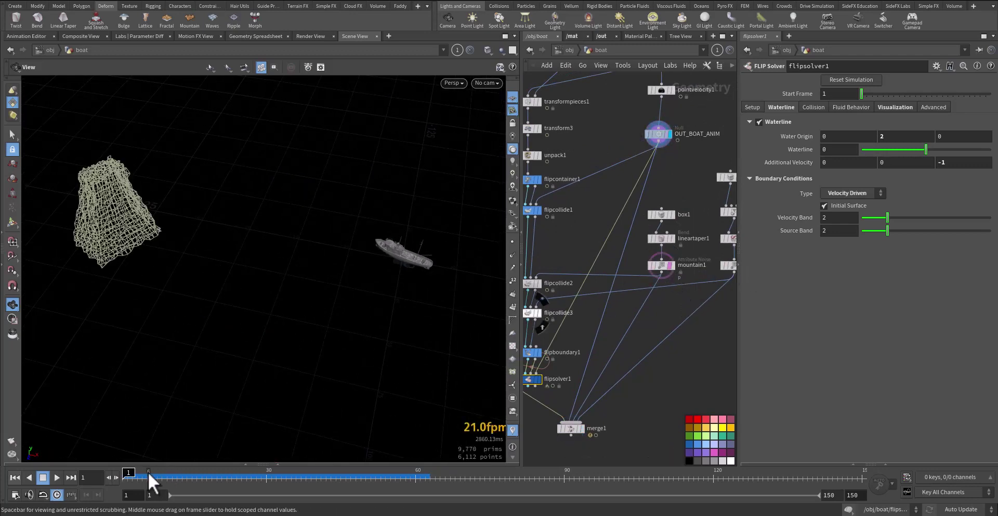
# Step: Scrub the boat animation from above and move box1 toward its path, to centre about -131.2, 7.76, 17.98, with X size about 30.39
pyautogui.moveTo(143, 472); pyautogui.dragTo(578, 464)
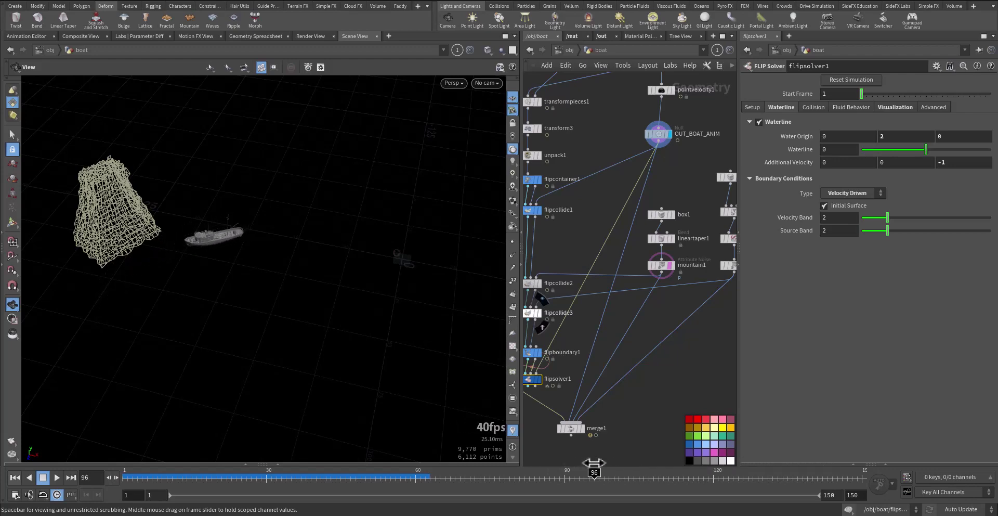
pyautogui.moveTo(143, 245); pyautogui.dragTo(308, 343)
pyautogui.moveTo(602, 474); pyautogui.dragTo(669, 474)
pyautogui.click(661, 214)
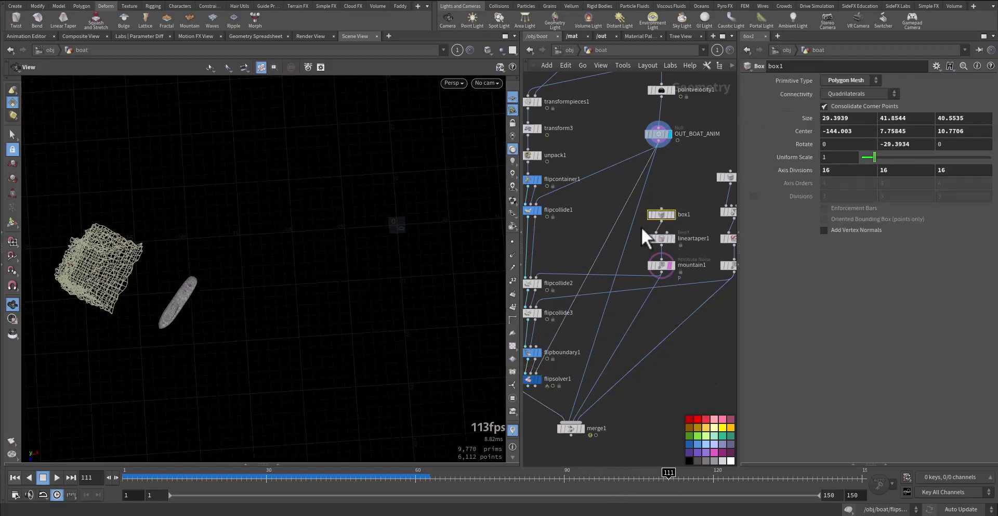
pyautogui.press('Return')
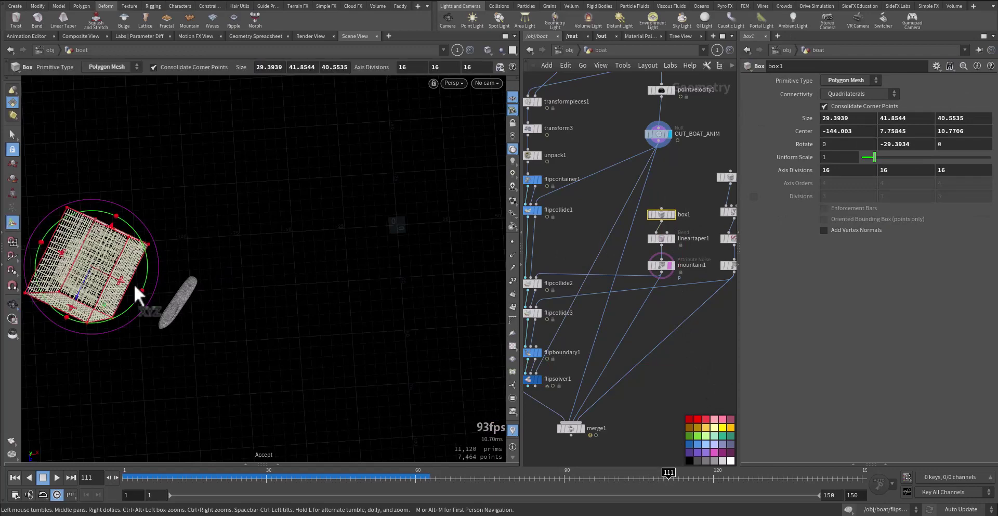
pyautogui.moveTo(121, 289)
pyautogui.mouseDown()
pyautogui.moveTo(129, 297)
pyautogui.moveTo(117, 279)
pyautogui.moveTo(123, 283)
pyautogui.mouseUp()
pyautogui.moveTo(538, 484)
pyautogui.mouseDown()
pyautogui.moveTo(813, 478)
pyautogui.moveTo(704, 478)
pyautogui.mouseUp()
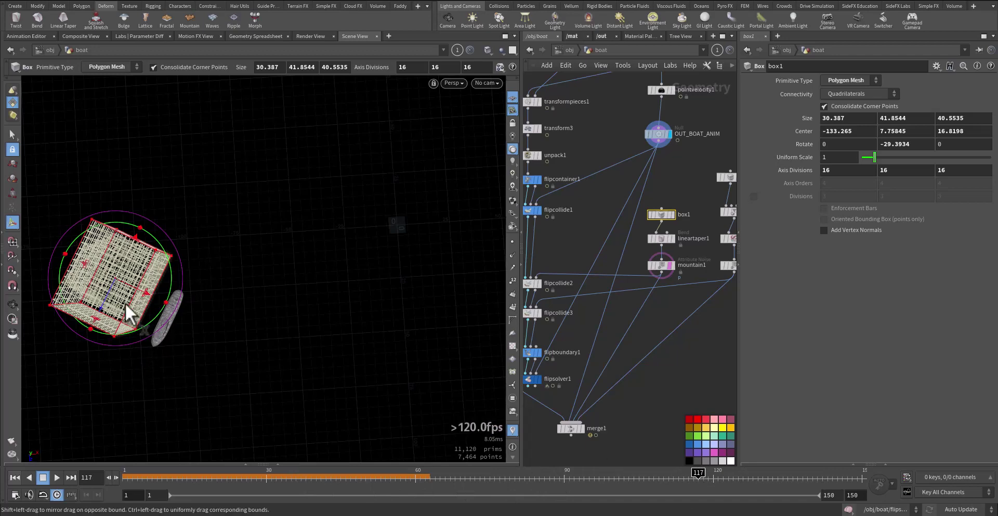
pyautogui.moveTo(130, 294); pyautogui.dragTo(134, 289)
pyautogui.moveTo(538, 477); pyautogui.dragTo(787, 480)
# Step: Display mountain1 with OUT_BOAT_ANIM as the template and scrub the boat's passage past the rock
pyautogui.click(673, 264)
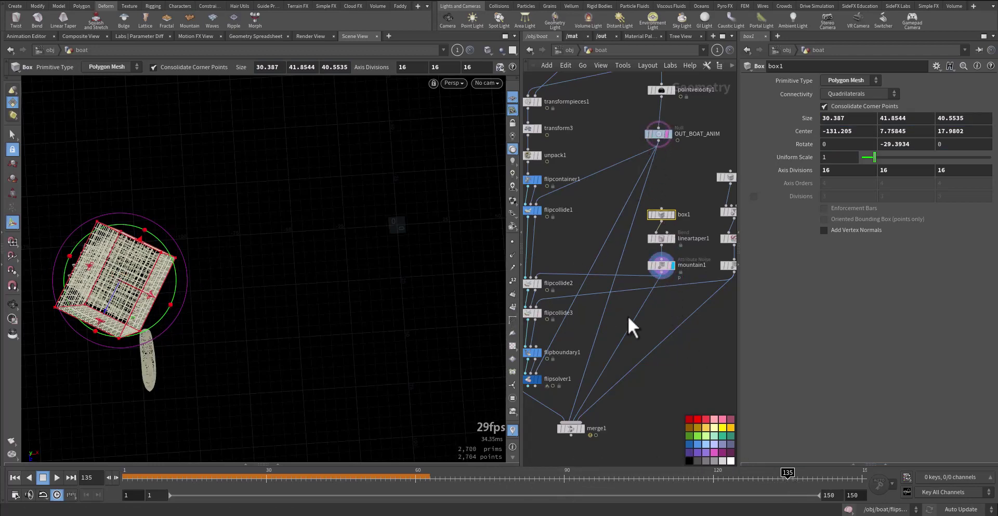
pyautogui.click(647, 395)
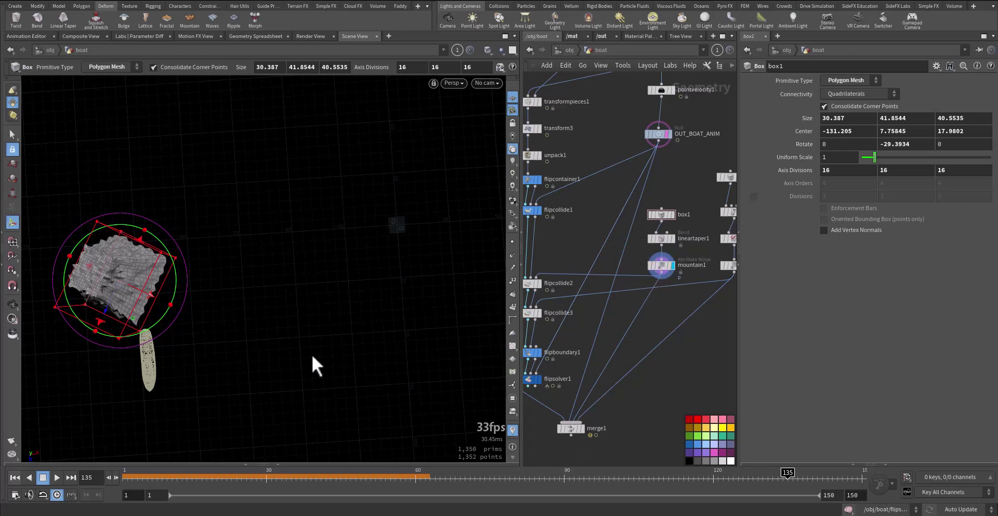
pyautogui.press('Escape')
pyautogui.moveTo(186, 348); pyautogui.dragTo(165, 283)
pyautogui.press('Return')
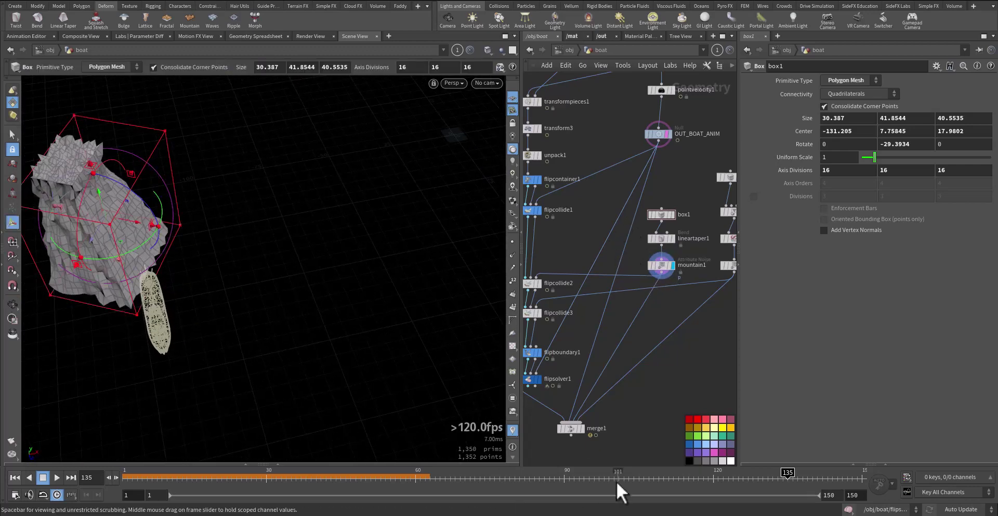
pyautogui.click(560, 478)
pyautogui.moveTo(559, 479); pyautogui.dragTo(723, 476)
# Step: Check the gap at boat level around frame 127 and move box1 closer, to centre about -124.15, 7.76, 21.95
pyautogui.press('Escape')
pyautogui.moveTo(240, 387); pyautogui.dragTo(272, 330)
pyautogui.press('Return')
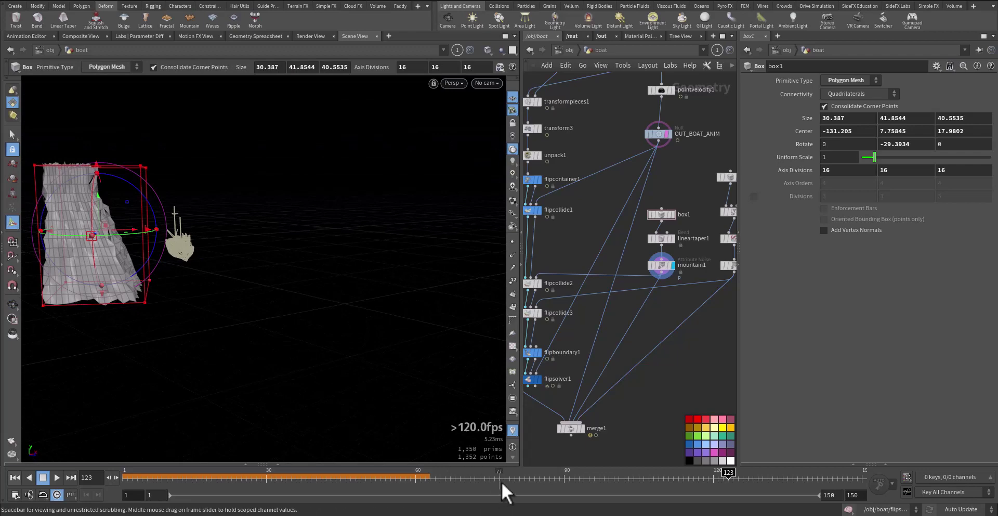
pyautogui.click(625, 474)
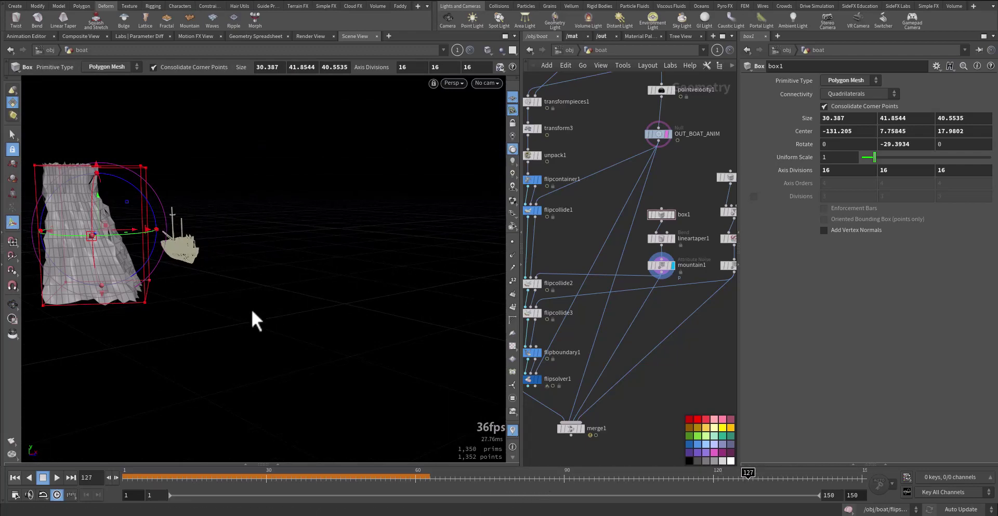
pyautogui.moveTo(134, 229); pyautogui.dragTo(156, 232)
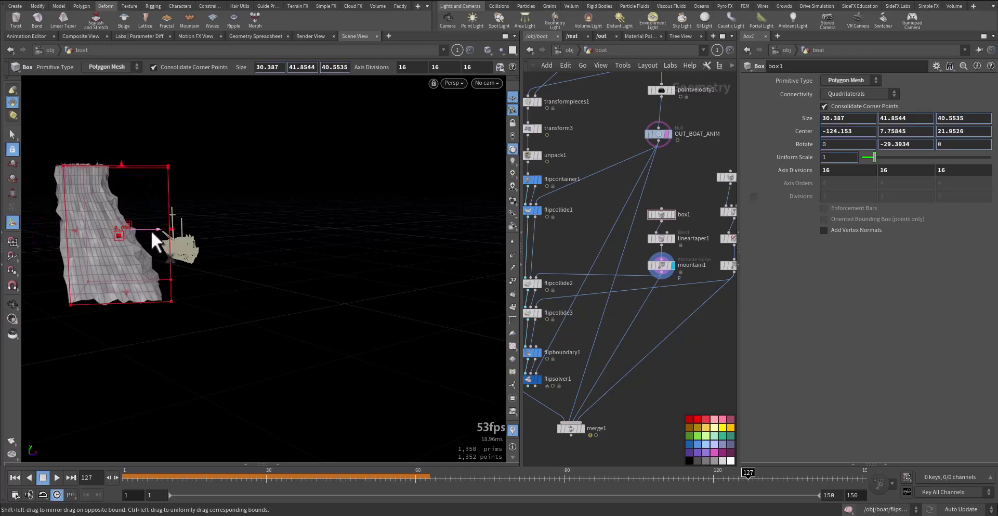
pyautogui.click(614, 477)
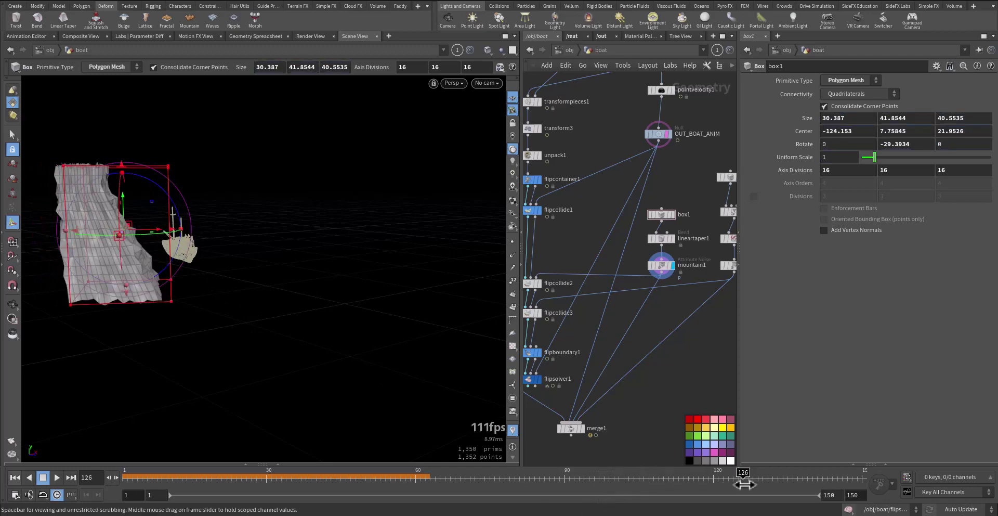
# Step: Check the boat's path from several angles and move box1 further toward it, to centre about -119.54, 7.76, 24.55
pyautogui.press('Escape')
pyautogui.moveTo(216, 292); pyautogui.dragTo(207, 378)
pyautogui.press('Return')
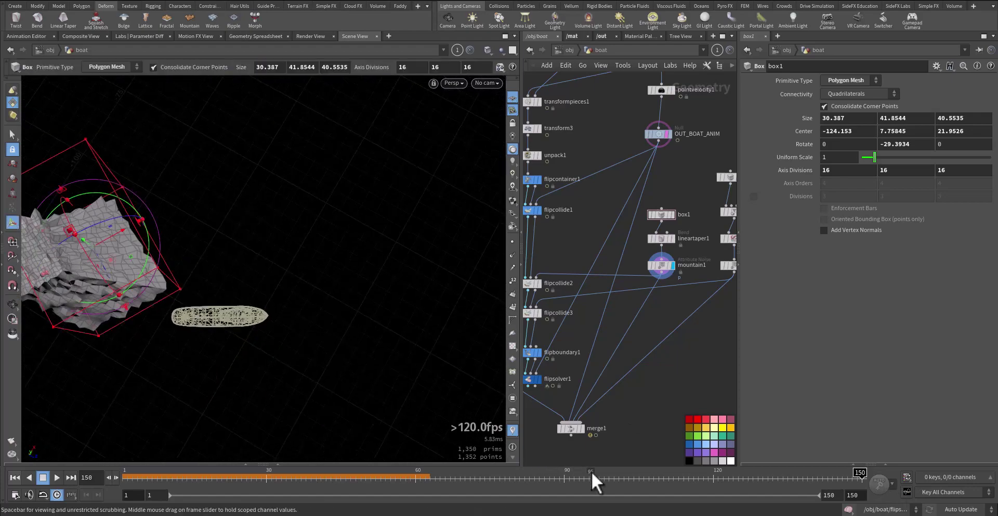
pyautogui.moveTo(591, 476); pyautogui.dragTo(683, 475)
pyautogui.press('Escape')
pyautogui.moveTo(208, 312); pyautogui.dragTo(160, 226)
pyautogui.press('Return')
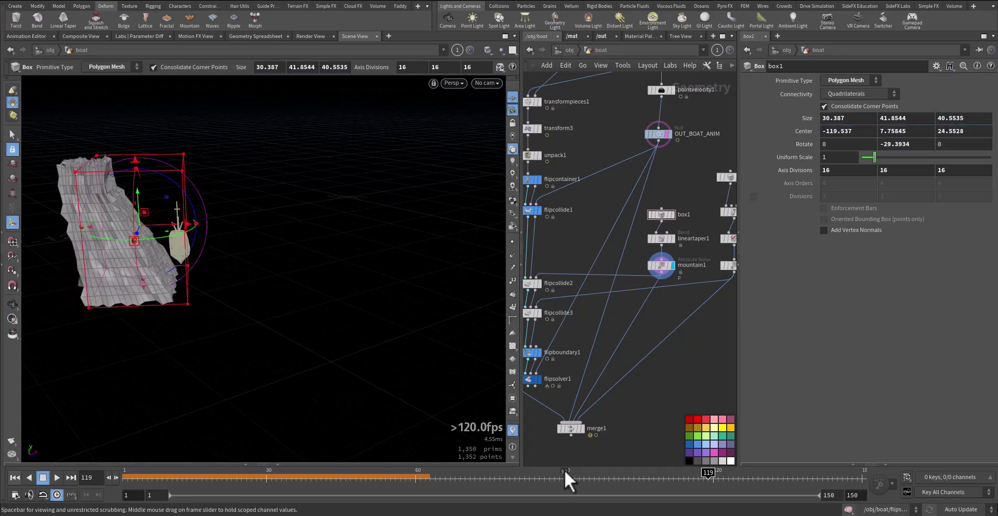
# Step: Scrub the boat animation from the side and above to find the frame where the boat reaches the rock
pyautogui.moveTo(565, 474); pyautogui.dragTo(807, 471)
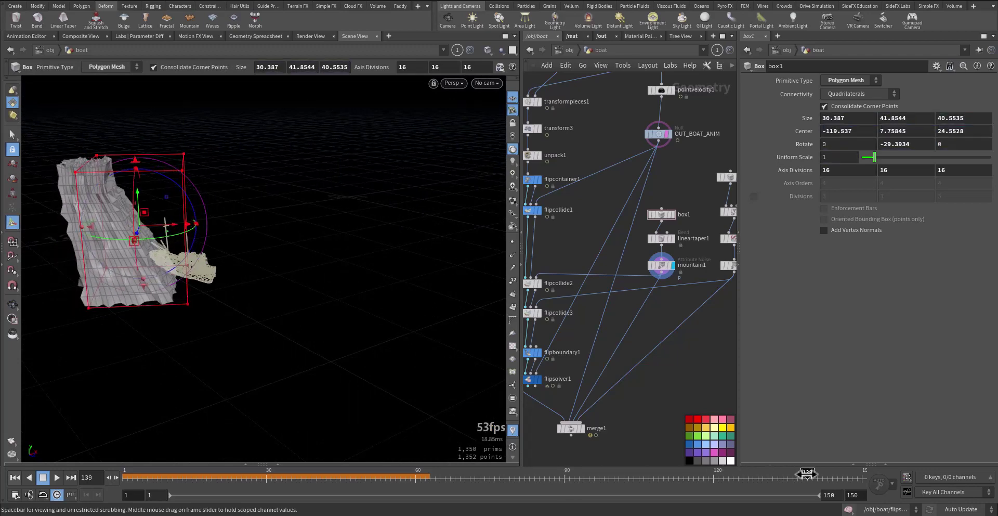
pyautogui.press('Escape')
pyautogui.moveTo(281, 270); pyautogui.dragTo(179, 350)
pyautogui.press('Return')
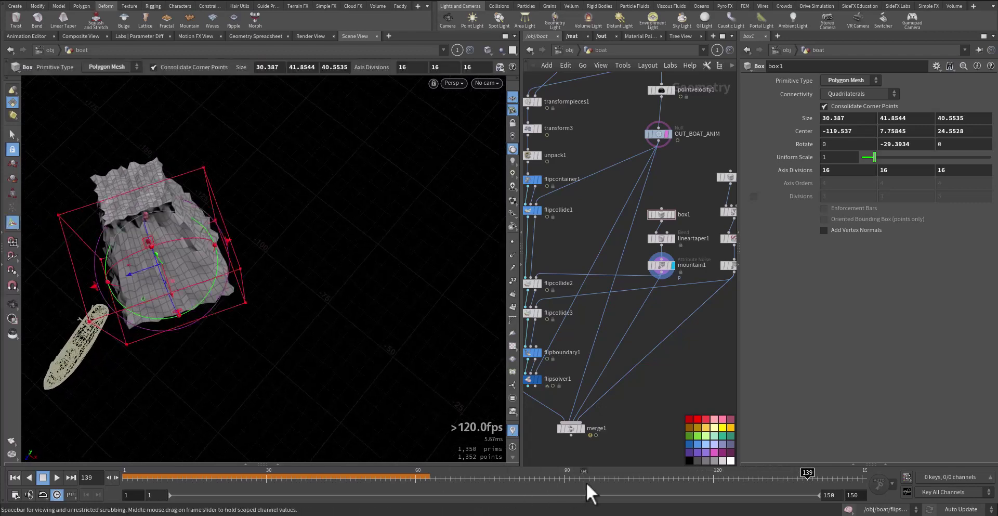
pyautogui.moveTo(591, 475)
pyautogui.mouseDown()
pyautogui.moveTo(789, 475)
pyautogui.moveTo(554, 474)
pyautogui.moveTo(580, 479)
pyautogui.mouseUp()
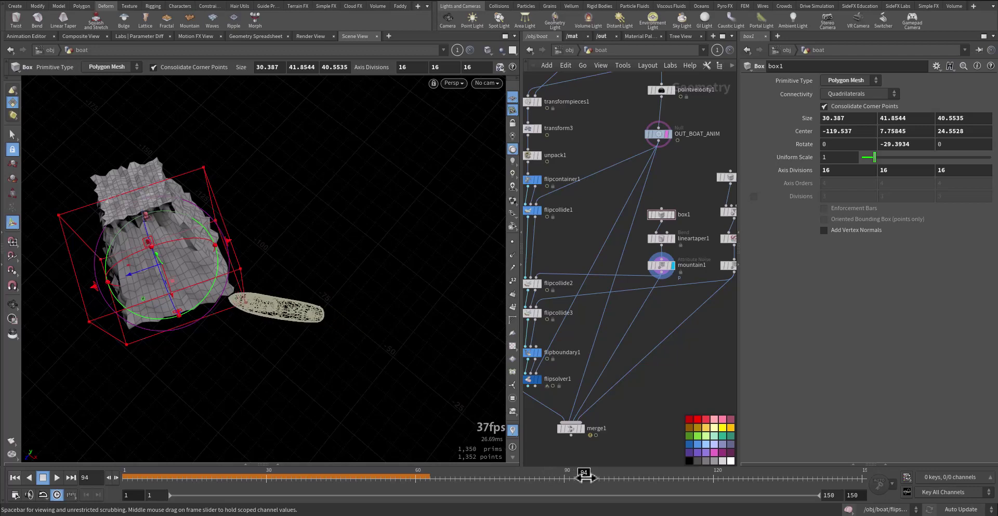
pyautogui.moveTo(586, 477); pyautogui.dragTo(589, 477)
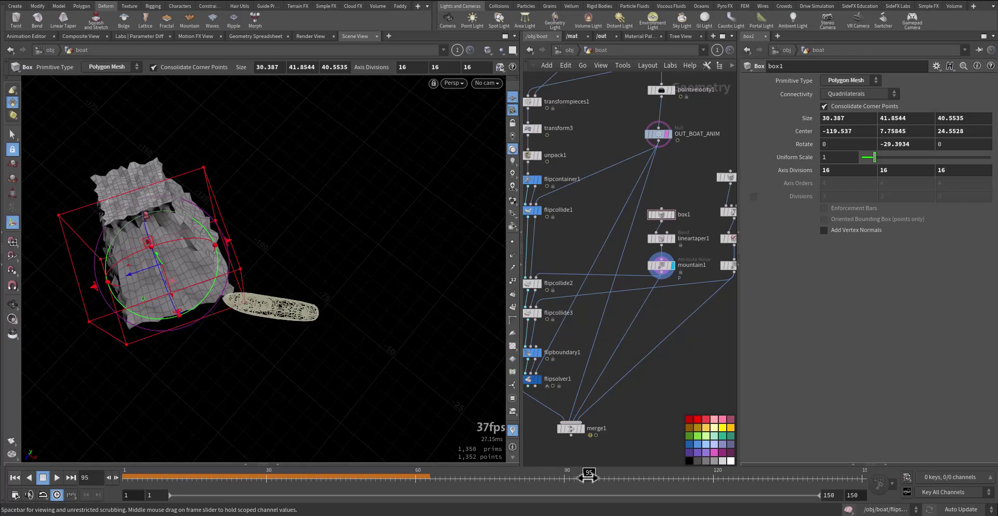
# Step: Set the start of the playback range to frame 95 and go to that frame
pyautogui.click(156, 495)
pyautogui.write('95')
pyautogui.press('Return')
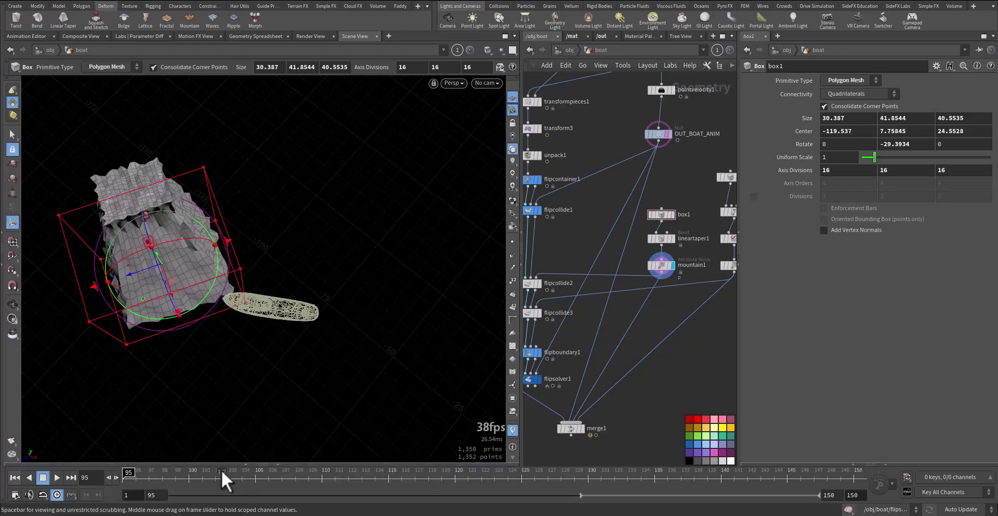
pyautogui.moveTo(220, 478); pyautogui.dragTo(40, 490)
# Step: Display the merge1 result and set flipsolver1's start frame to 95
pyautogui.moveTo(629, 416); pyautogui.dragTo(648, 360, button='middle')
pyautogui.moveTo(603, 371)
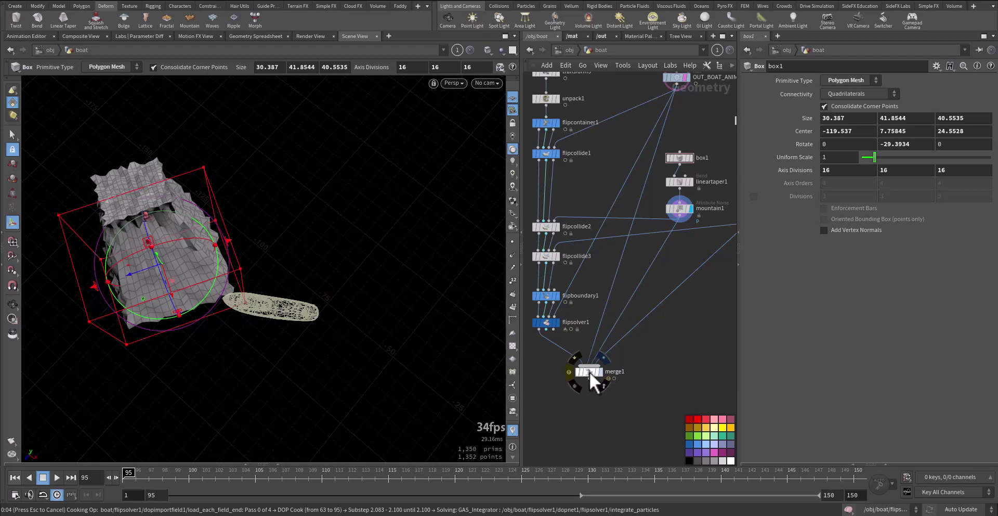
pyautogui.click(588, 371)
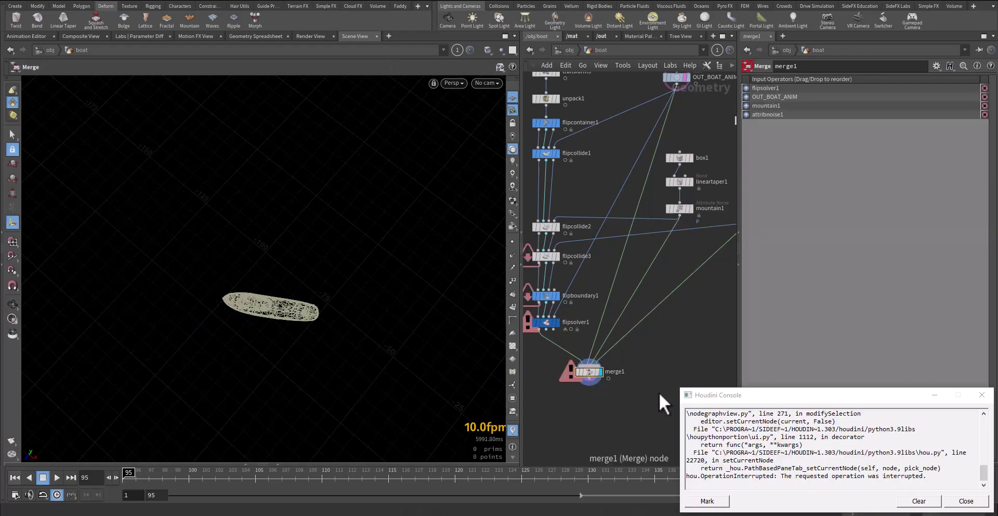
pyautogui.click(598, 334)
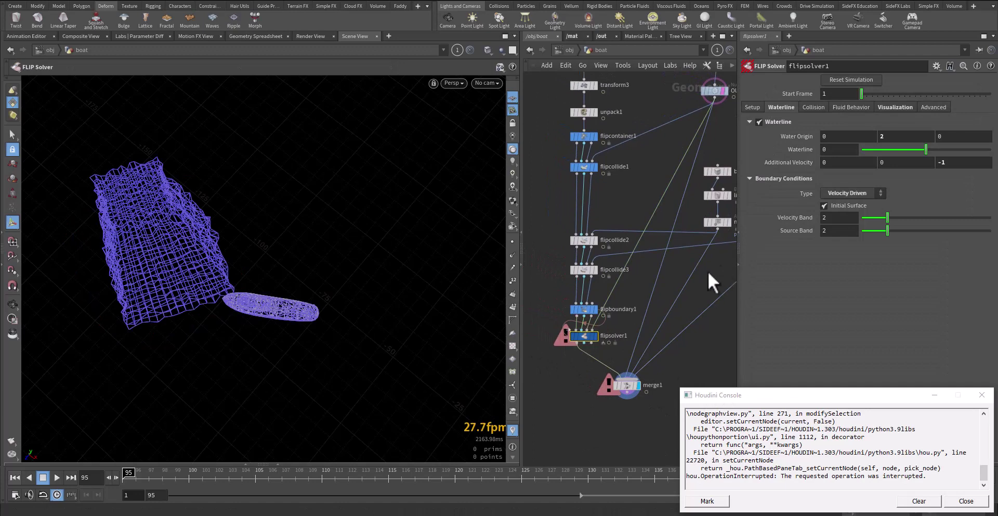
pyautogui.click(838, 94)
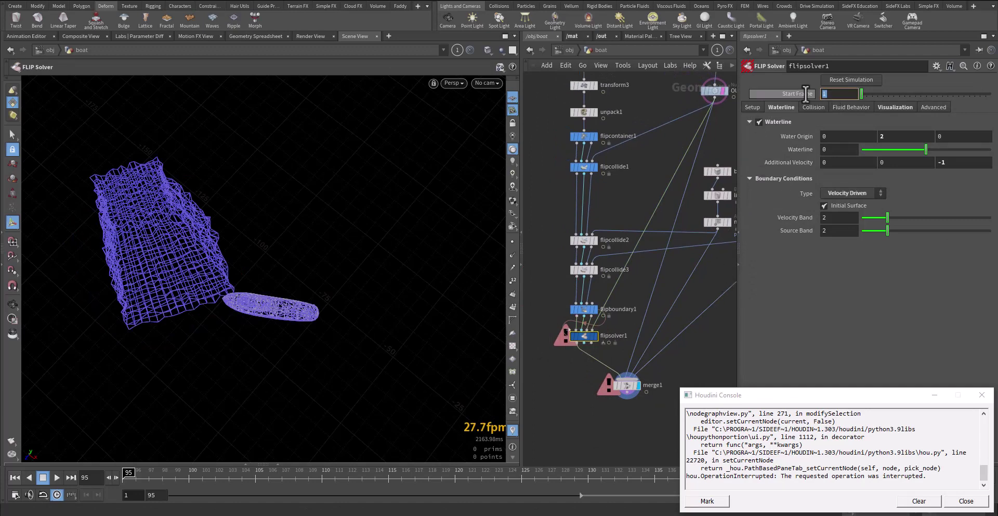
pyautogui.write('95')
pyautogui.press('Return')
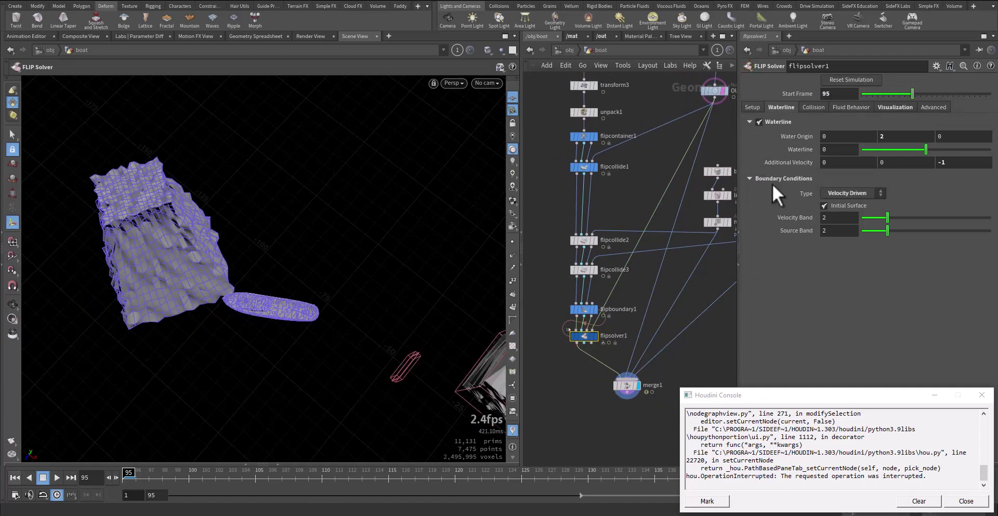
pyautogui.click(982, 395)
# Step: Bypass the flipcollide3 node in the FLIP network
pyautogui.moveTo(619, 289); pyautogui.dragTo(589, 287, button='middle')
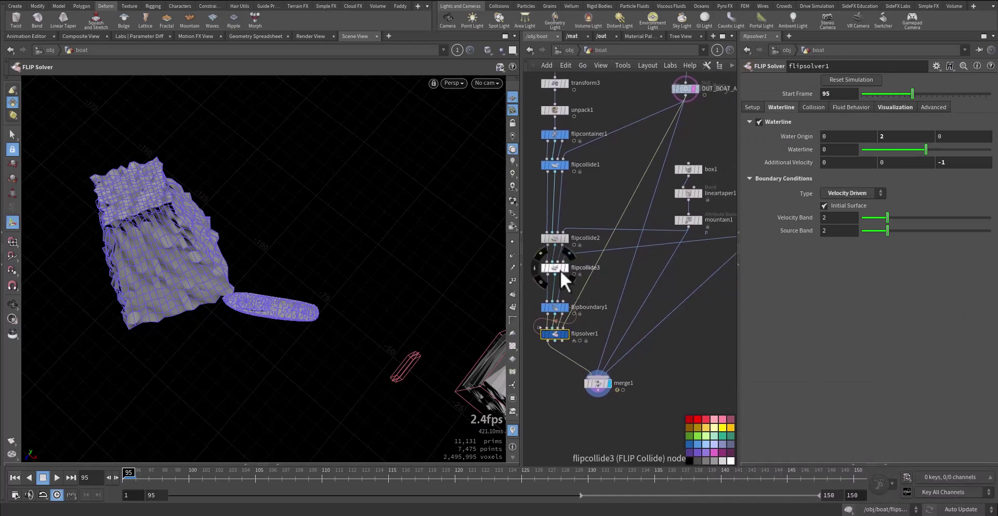
pyautogui.click(544, 268)
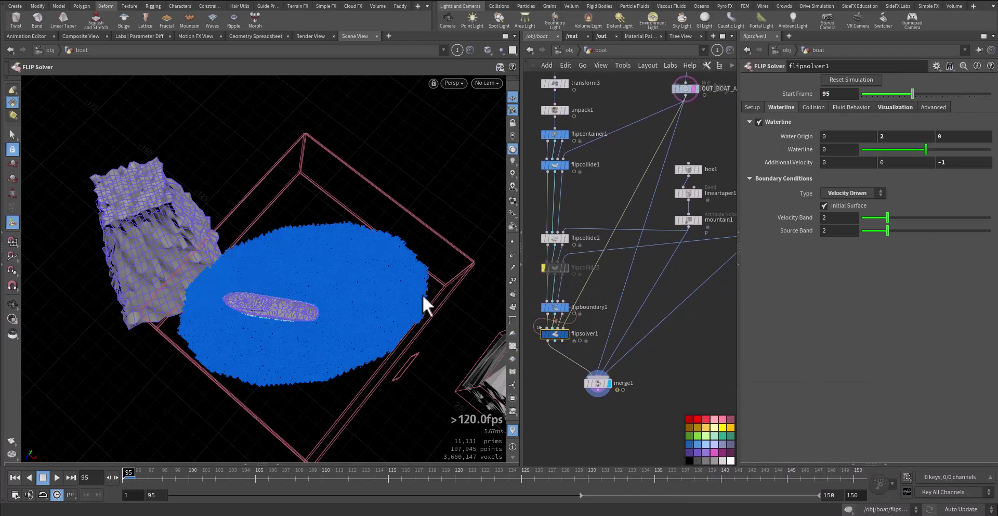
pyautogui.press('Escape')
# Step: Scrub the simulation between about frames 112 and 126 and examine how the boat's wake meets the rock from several angles
pyautogui.moveTo(366, 310); pyautogui.dragTo(365, 268)
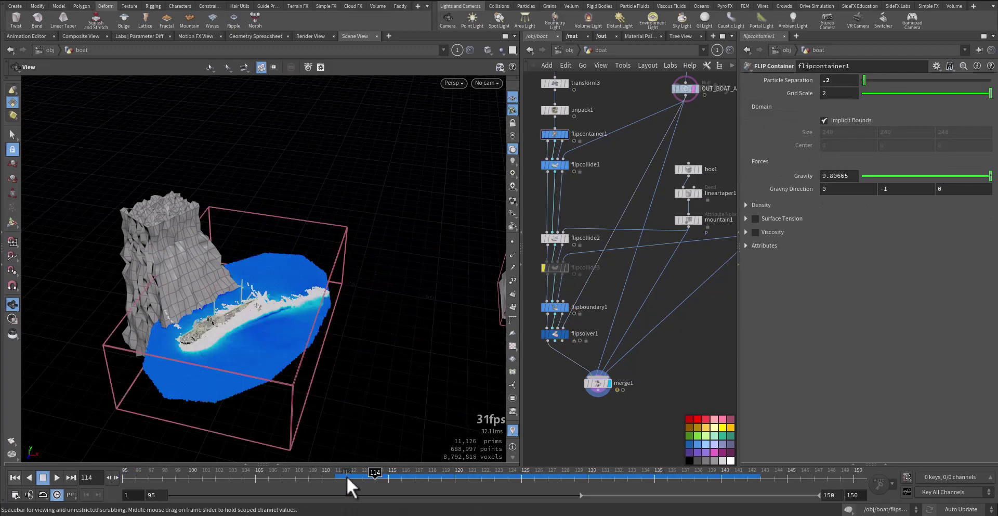
pyautogui.moveTo(342, 474); pyautogui.dragTo(521, 472)
pyautogui.moveTo(196, 345); pyautogui.dragTo(316, 315, button='right')
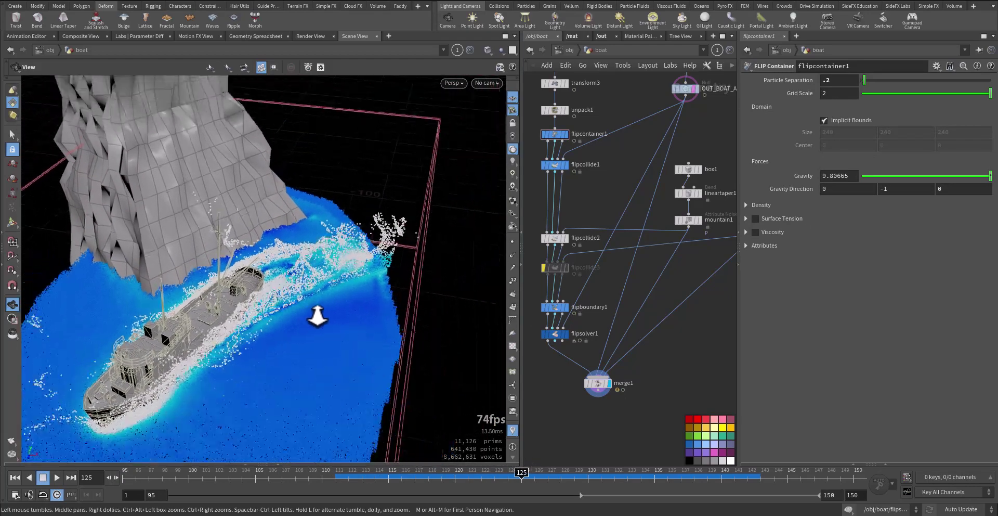
pyautogui.moveTo(260, 328); pyautogui.dragTo(329, 305)
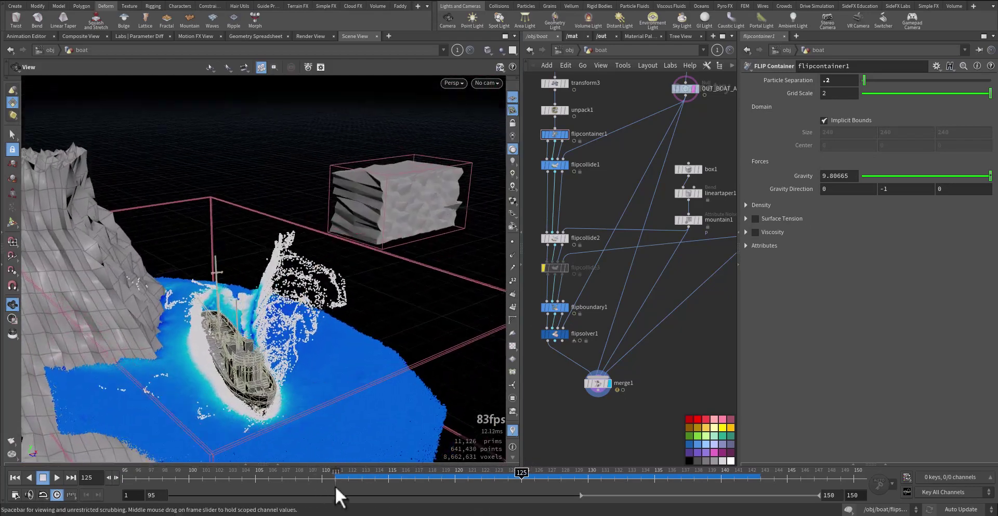
pyautogui.moveTo(346, 473); pyautogui.dragTo(538, 447)
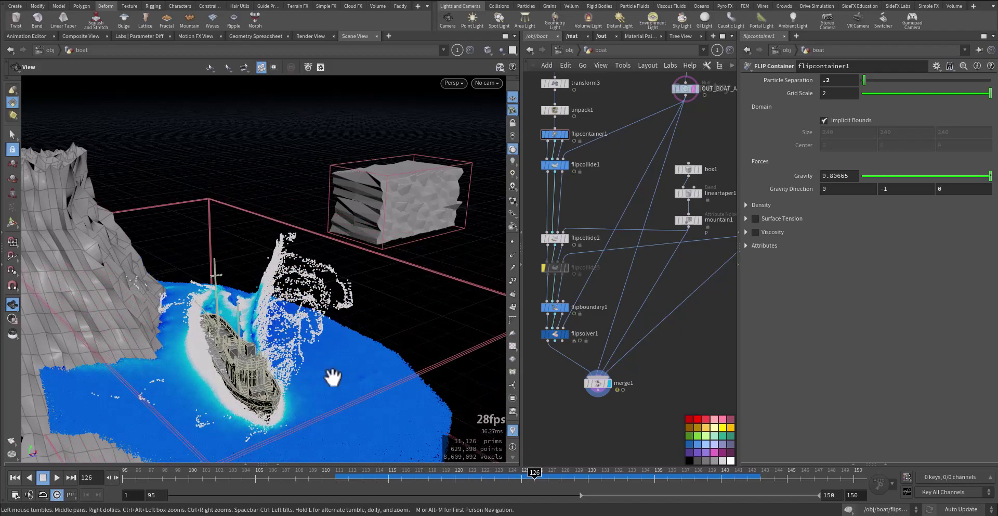
pyautogui.moveTo(331, 374)
pyautogui.mouseDown()
pyautogui.moveTo(130, 383)
pyautogui.moveTo(253, 349)
pyautogui.moveTo(305, 355)
pyautogui.moveTo(317, 384)
pyautogui.mouseUp()
pyautogui.click(377, 472)
pyautogui.moveTo(376, 472); pyautogui.dragTo(415, 472)
pyautogui.moveTo(299, 382); pyautogui.dragTo(406, 375)
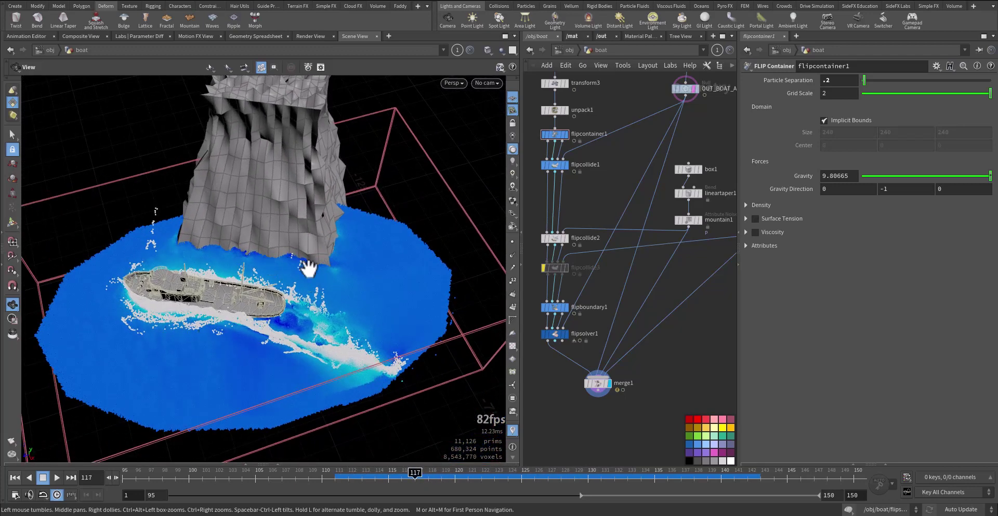
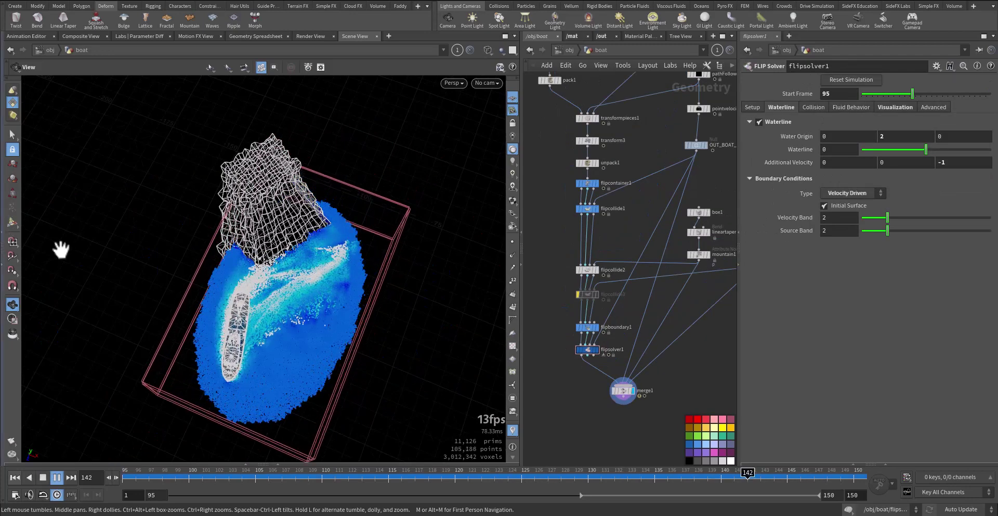
# Step: Examine the playing coarse simulation around the boat and rock from above and closer up
pyautogui.moveTo(323, 292); pyautogui.dragTo(356, 299)
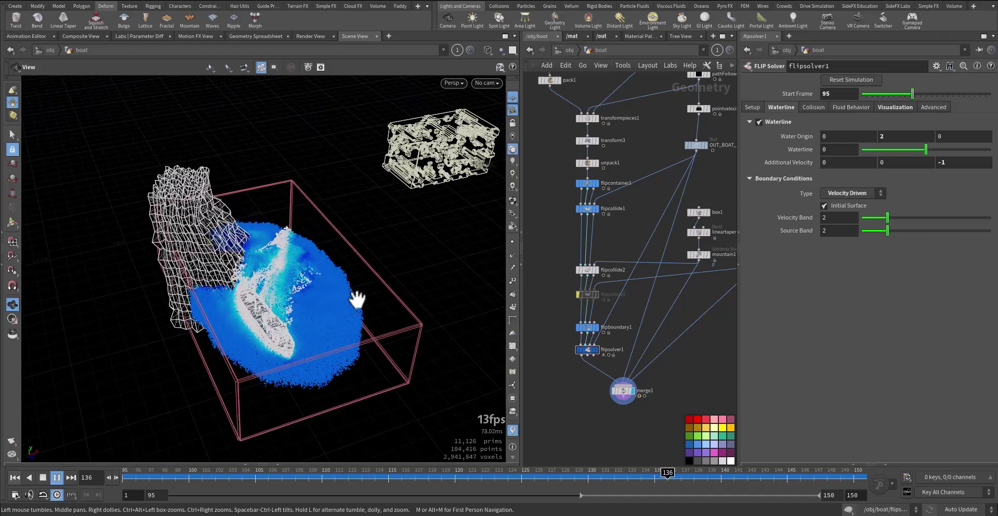
pyautogui.moveTo(293, 292); pyautogui.dragTo(333, 269, button='right')
pyautogui.moveTo(333, 268); pyautogui.dragTo(270, 288)
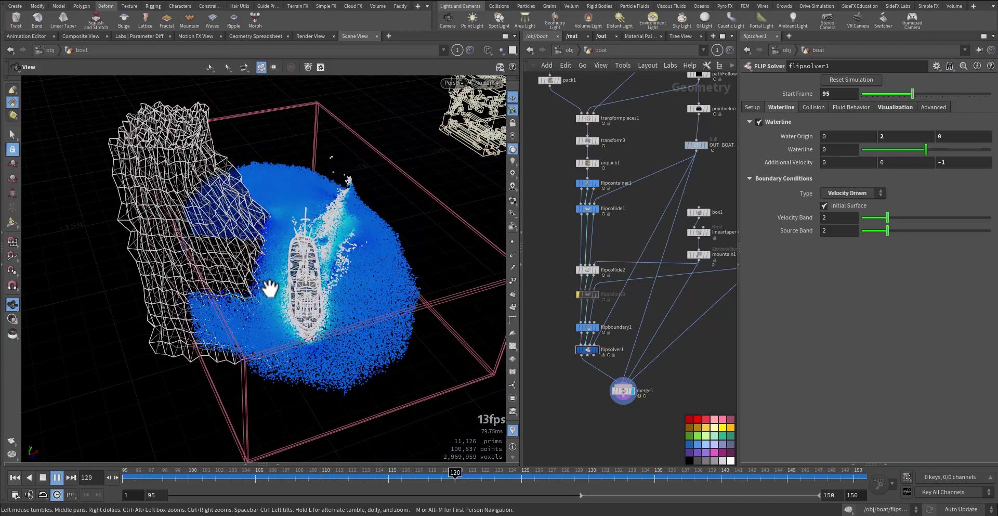
# Step: Return to frame 95 and set flipcontainer1's particle separation to 0.2
pyautogui.hotkey('ctrl', 'Up')
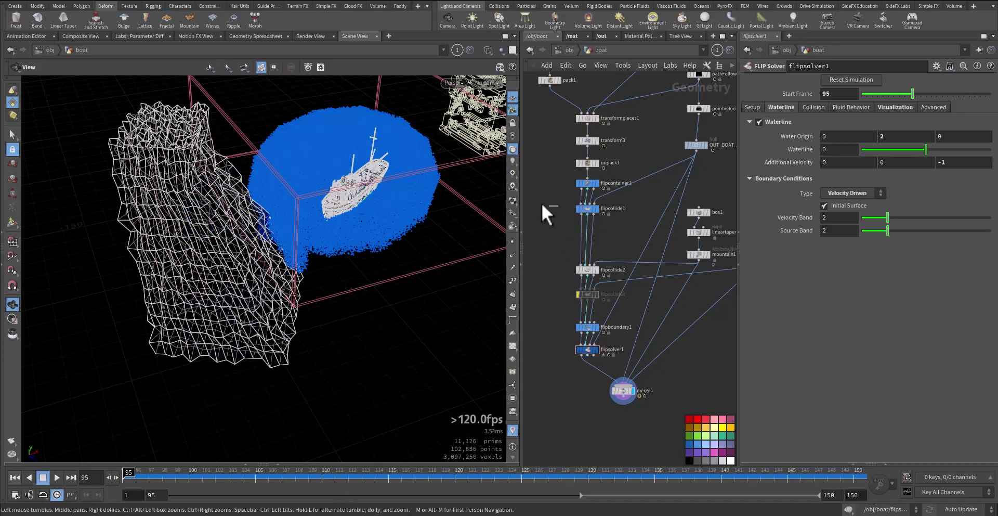
pyautogui.moveTo(541, 203); pyautogui.dragTo(591, 179)
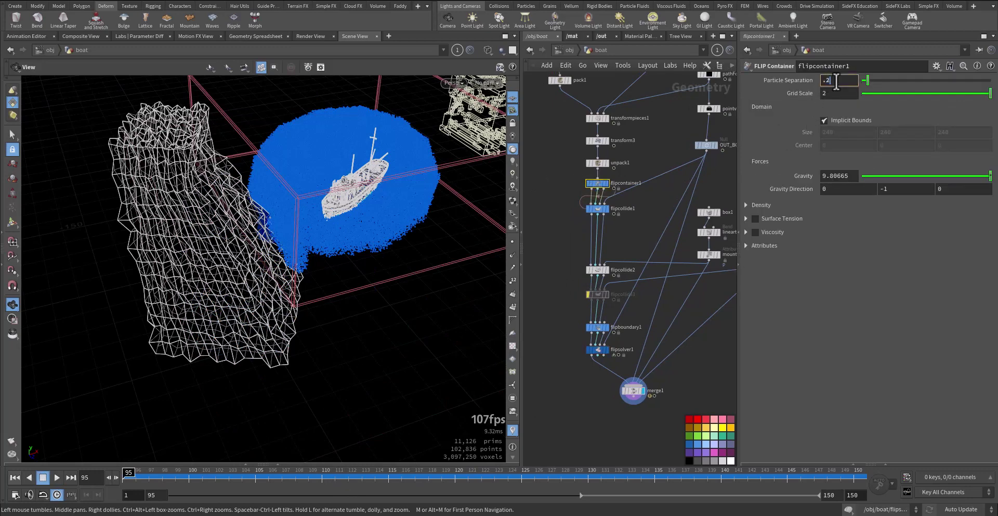
pyautogui.press('Return')
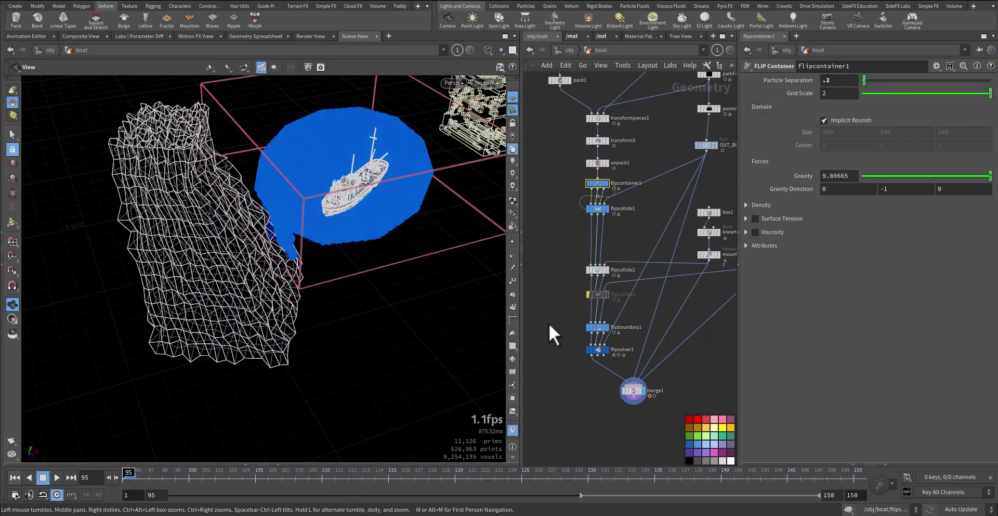
pyautogui.moveTo(550, 356); pyautogui.dragTo(556, 316, button='middle')
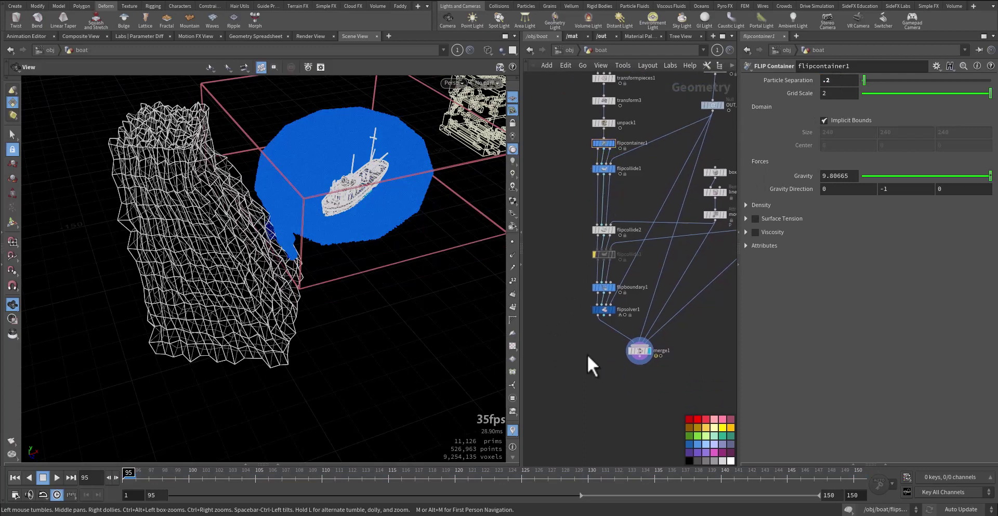
pyautogui.moveTo(588, 355); pyautogui.dragTo(611, 338, button='middle')
pyautogui.press('Tab')
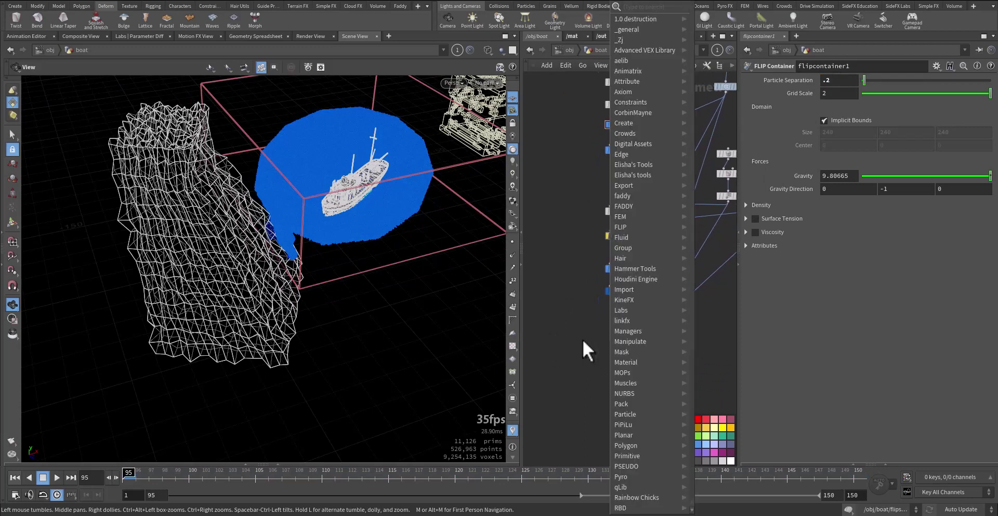
pyautogui.moveTo(651, 229)
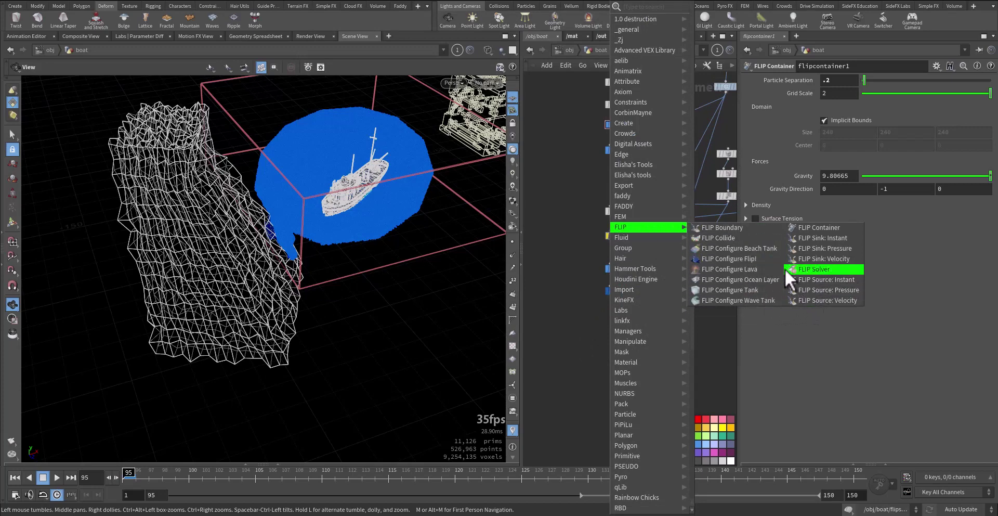
pyautogui.moveTo(666, 242)
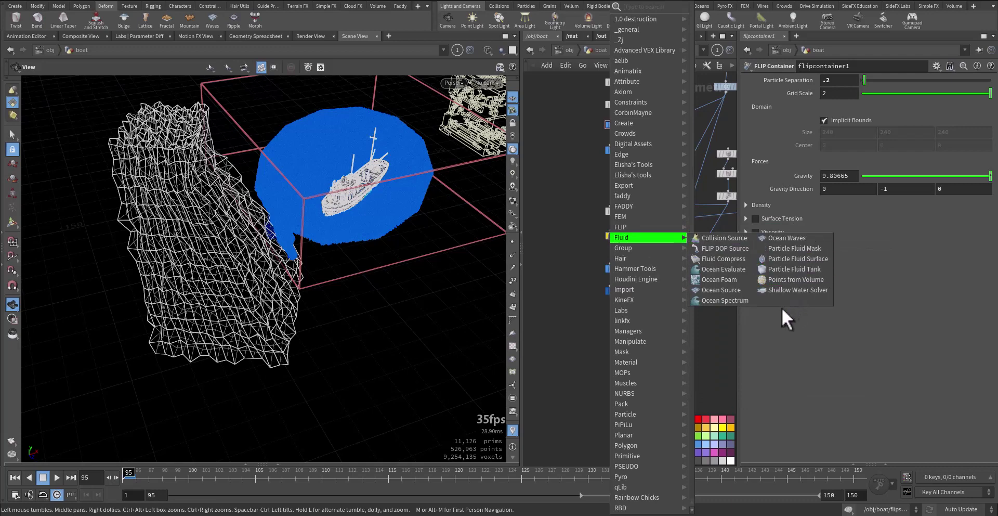
pyautogui.click(564, 336)
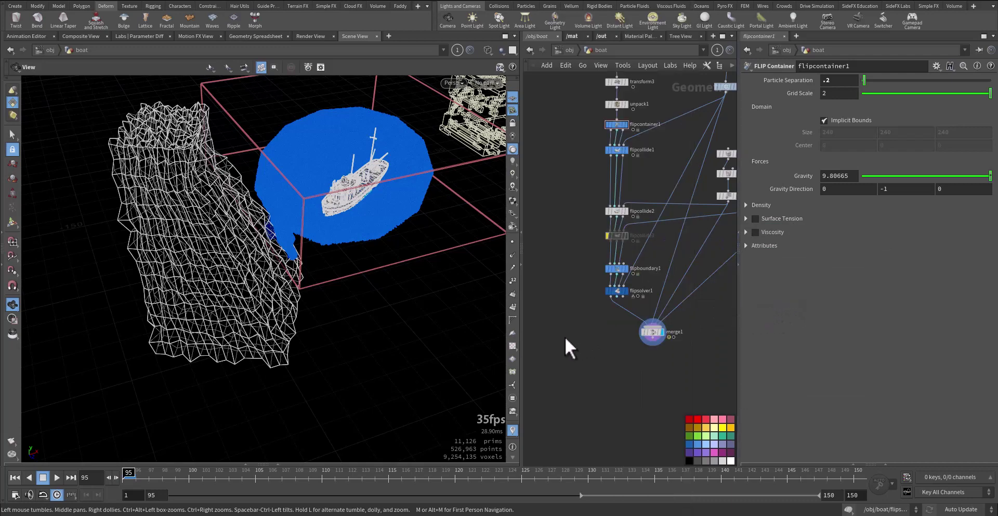
# Step: Add a File Cache node below flipsolver1 and connect it to the solver's first output
pyautogui.press('Tab')
pyautogui.write('filcac')
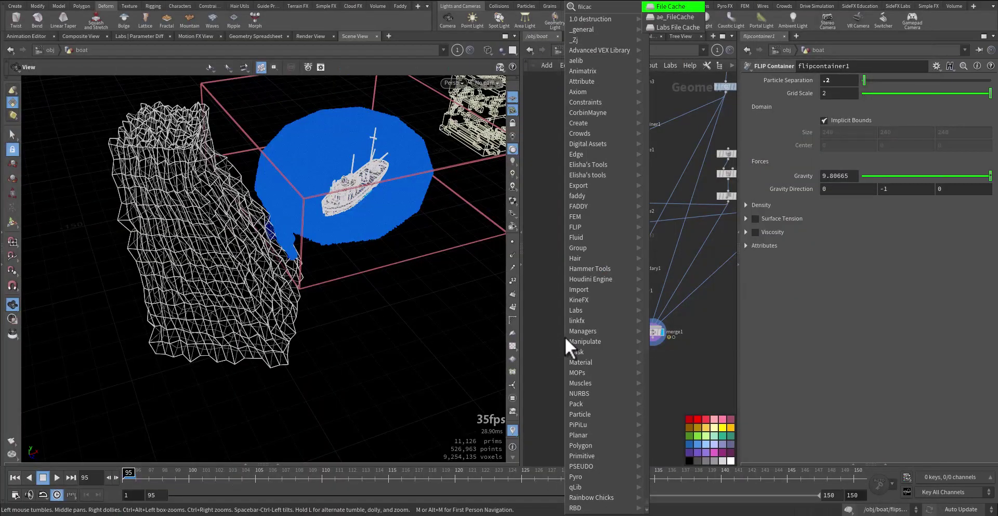
pyautogui.press('Return')
pyautogui.click(603, 331)
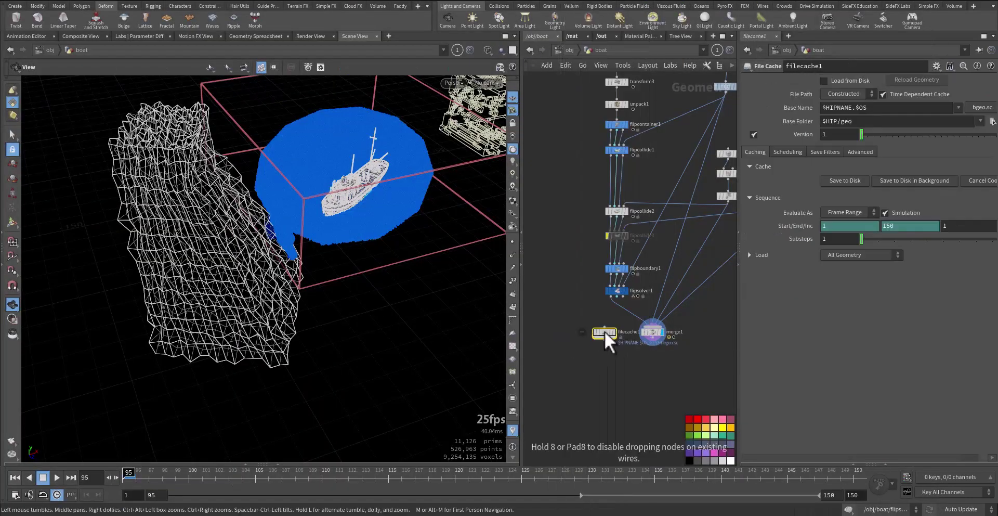
pyautogui.scroll(3, 606, 329)
pyautogui.moveTo(607, 333); pyautogui.dragTo(618, 286)
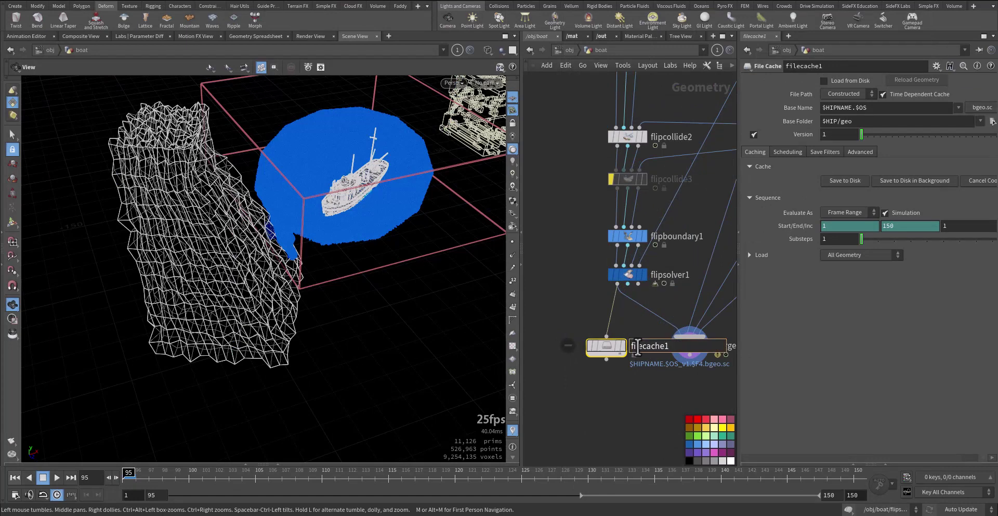
# Step: Place the file cache beside the merge branch and rename it low_rescache1
pyautogui.moveTo(598, 348); pyautogui.dragTo(530, 356)
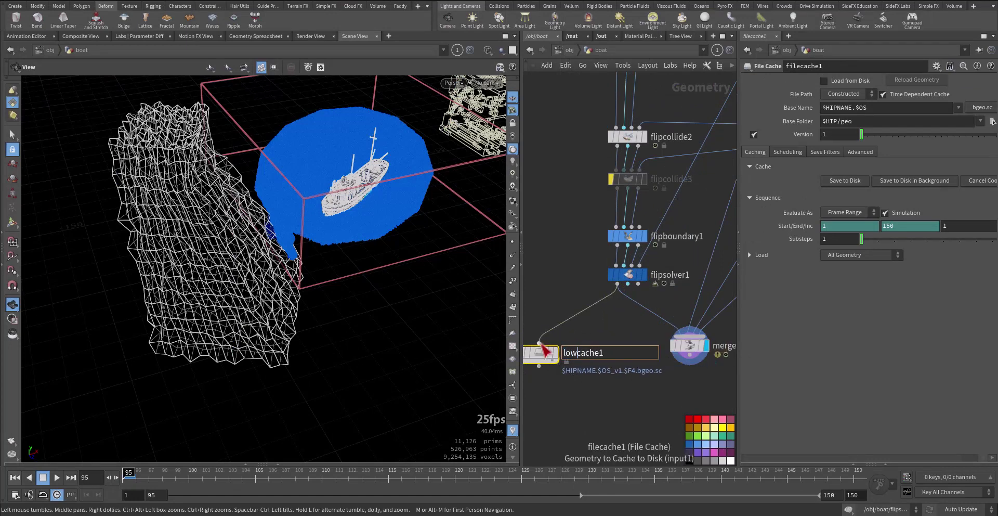
pyautogui.press('Return')
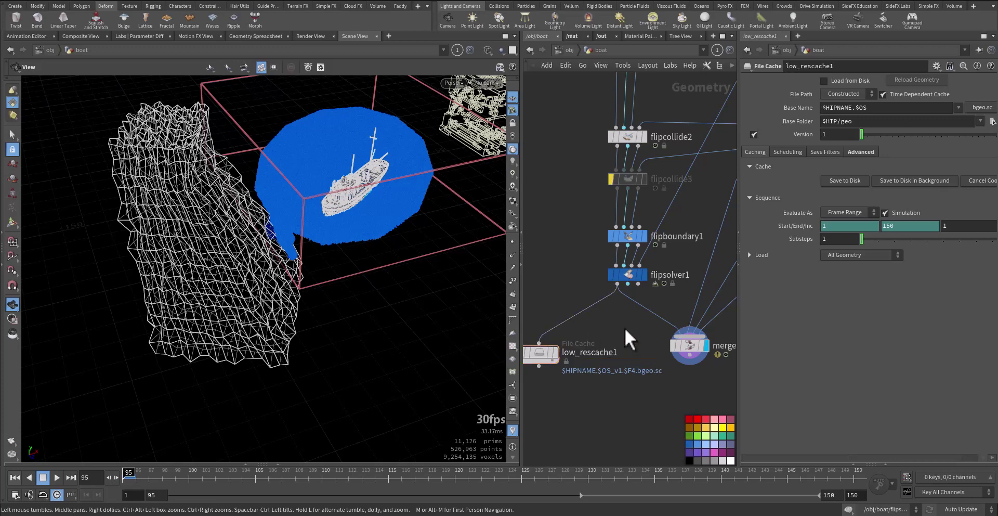
pyautogui.moveTo(618, 327); pyautogui.dragTo(653, 315, button='middle')
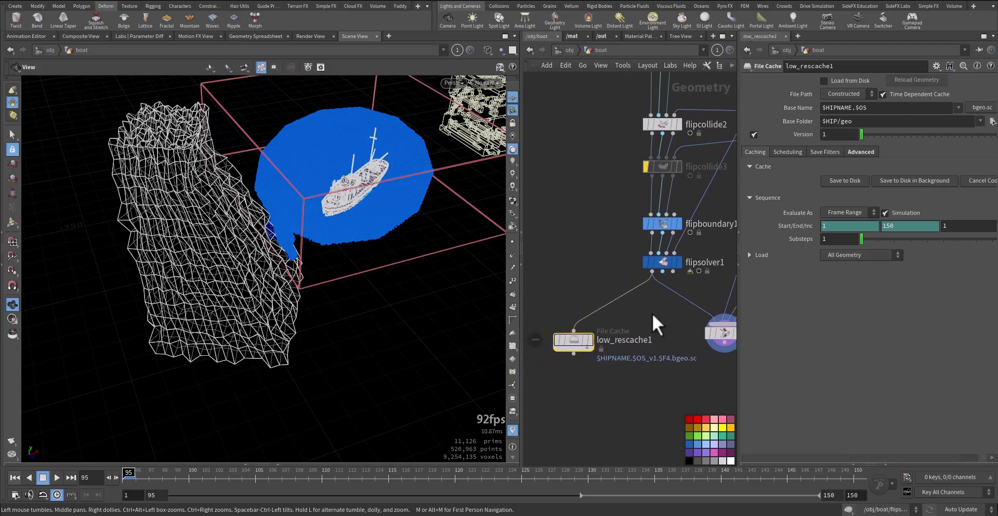